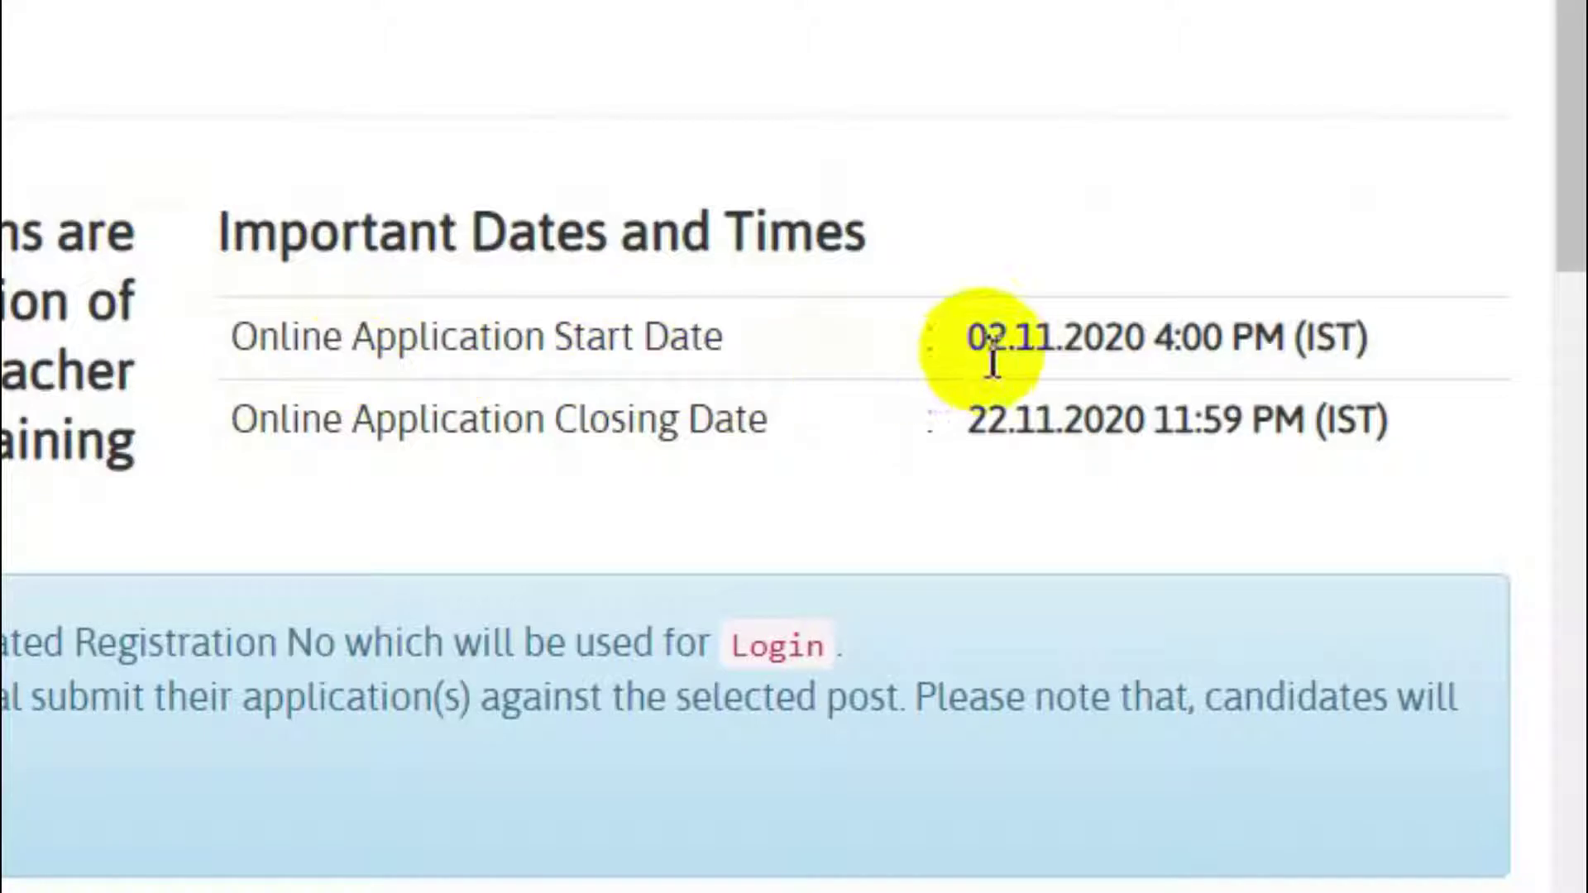
- Review the online application start and closing dates and the post-wise vacancy table with pay, reservation and required qualifications
drag(990, 356, 1296, 342)
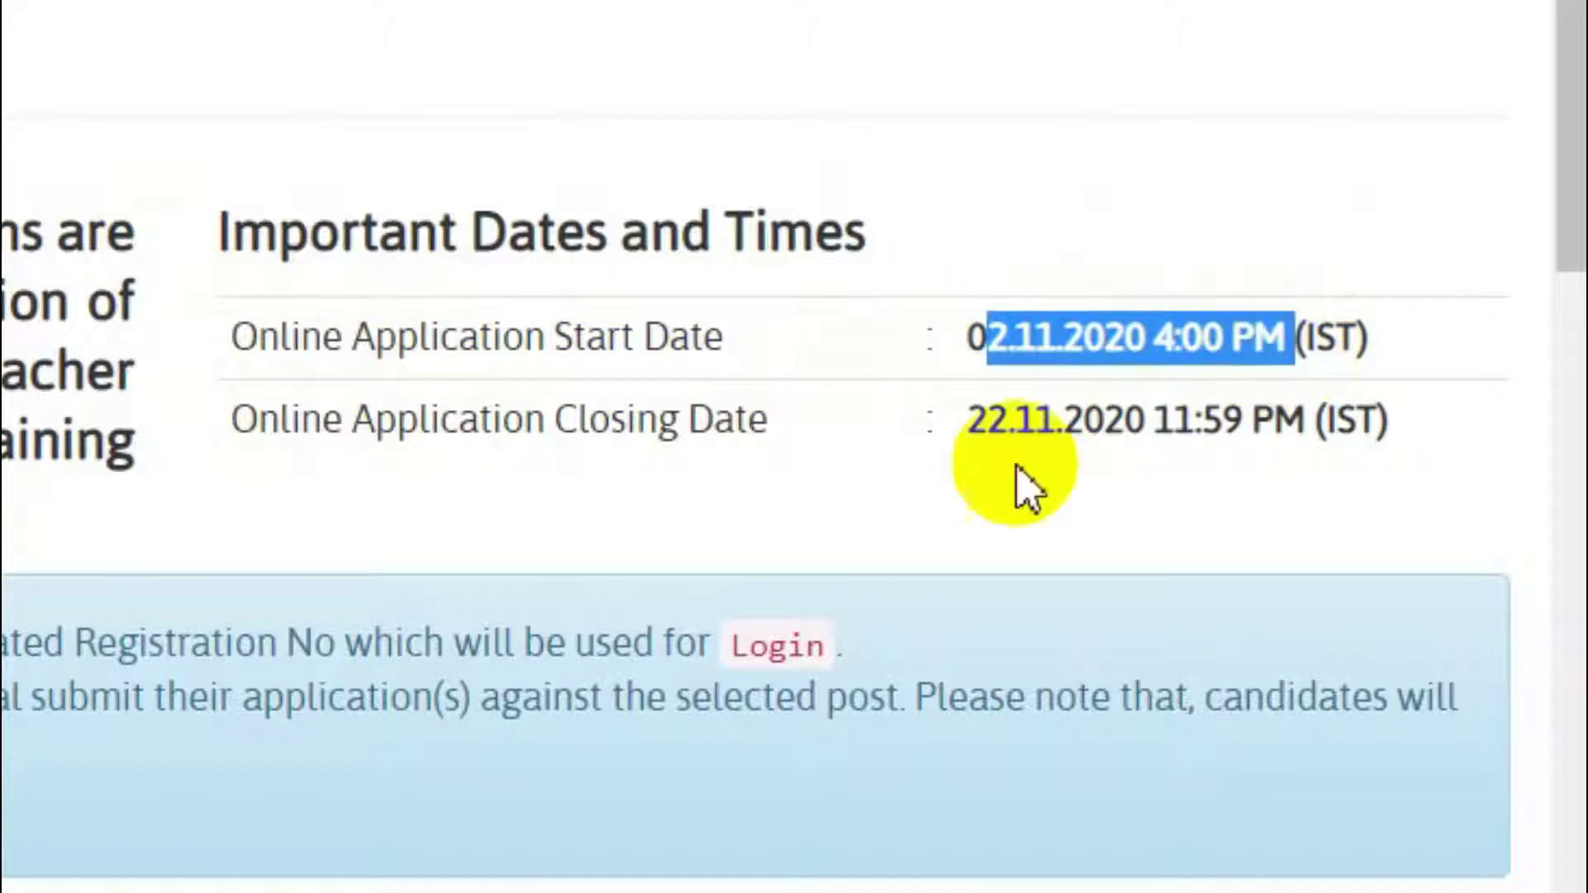
drag(943, 444, 1376, 461)
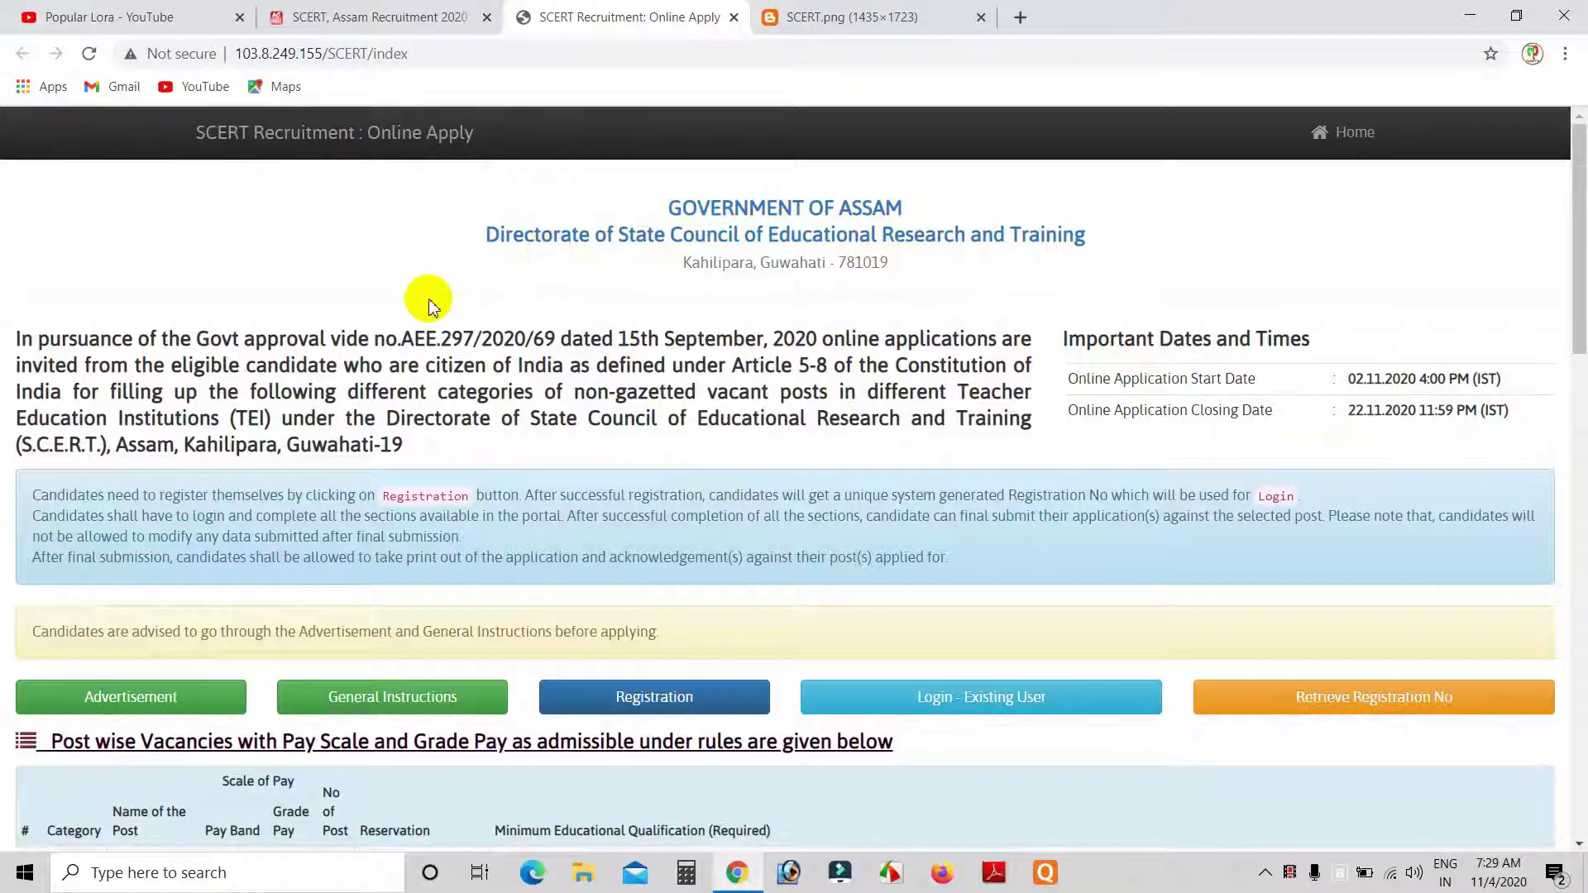
scroll(429, 306, down, 6)
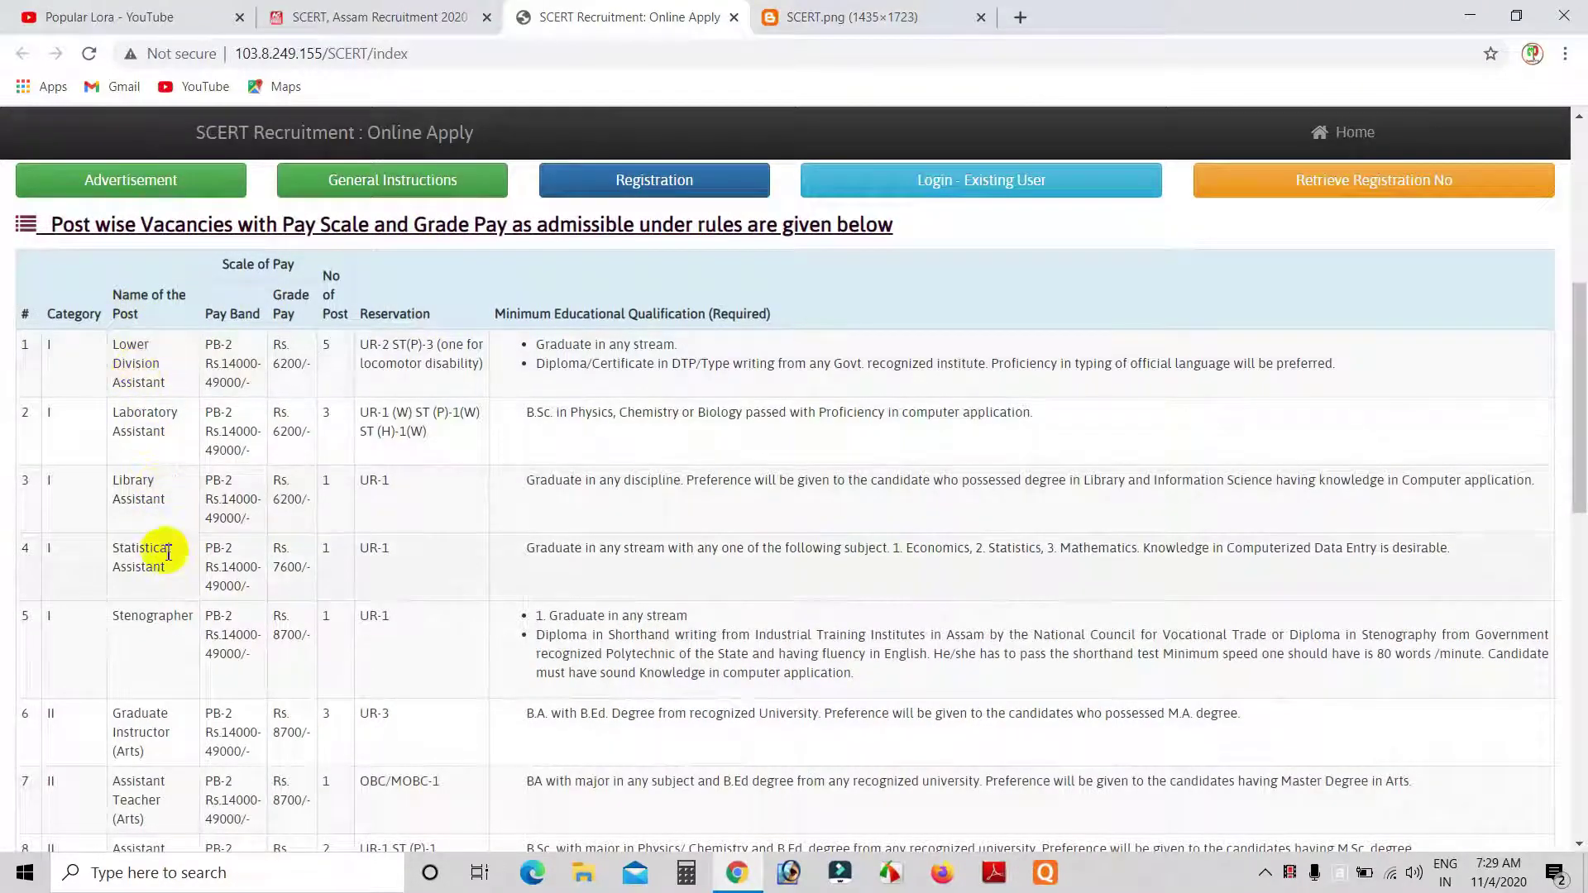
scroll(159, 549, down, 4)
scroll(169, 552, down, 8)
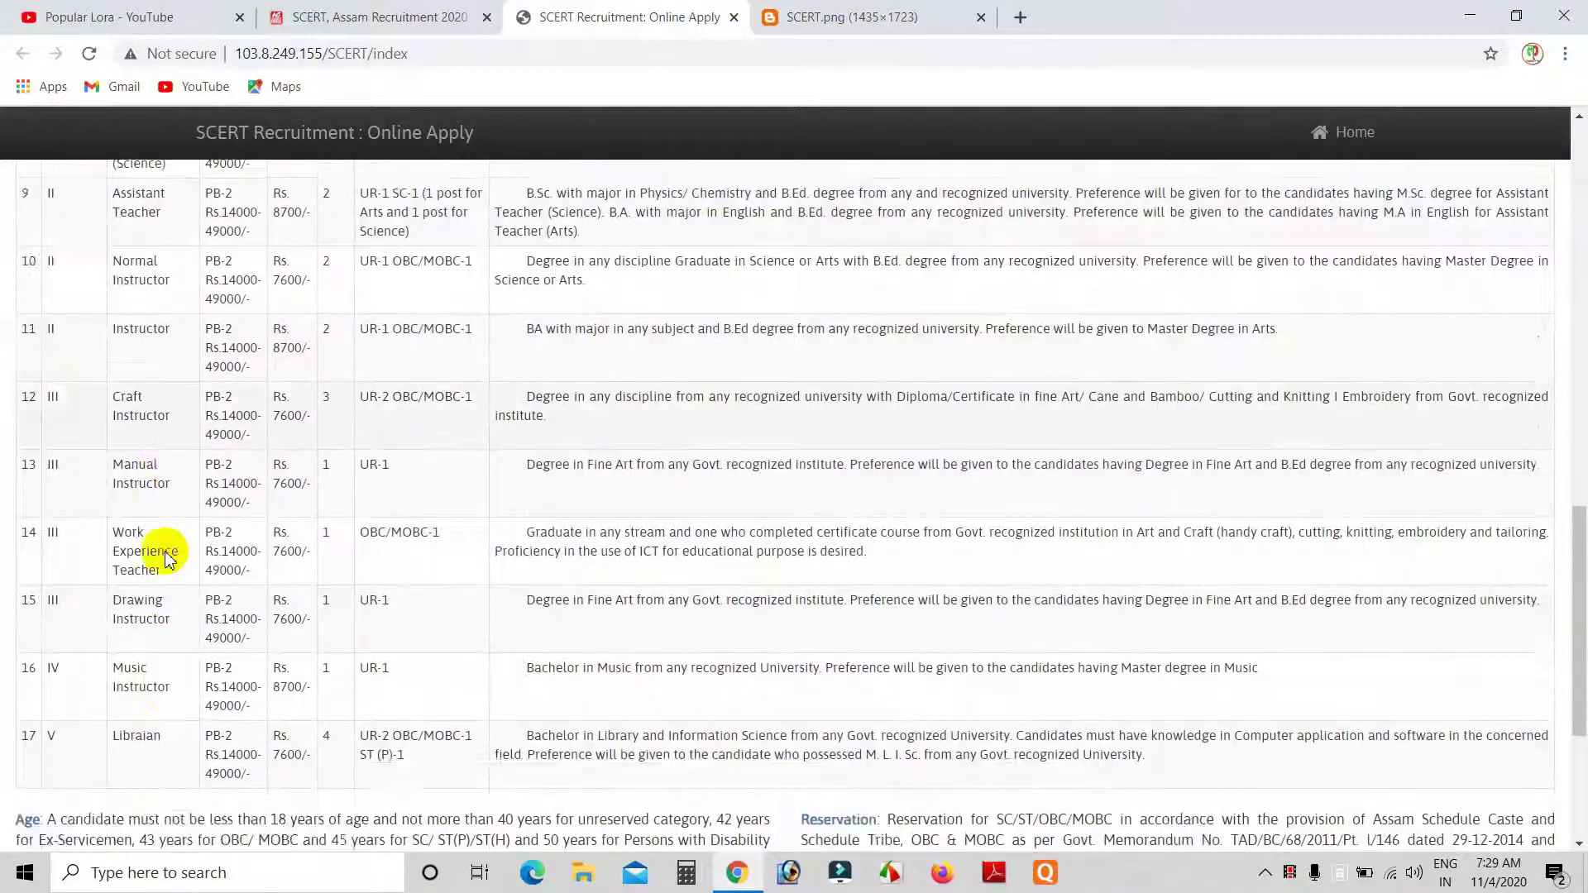
scroll(168, 546, up, 14)
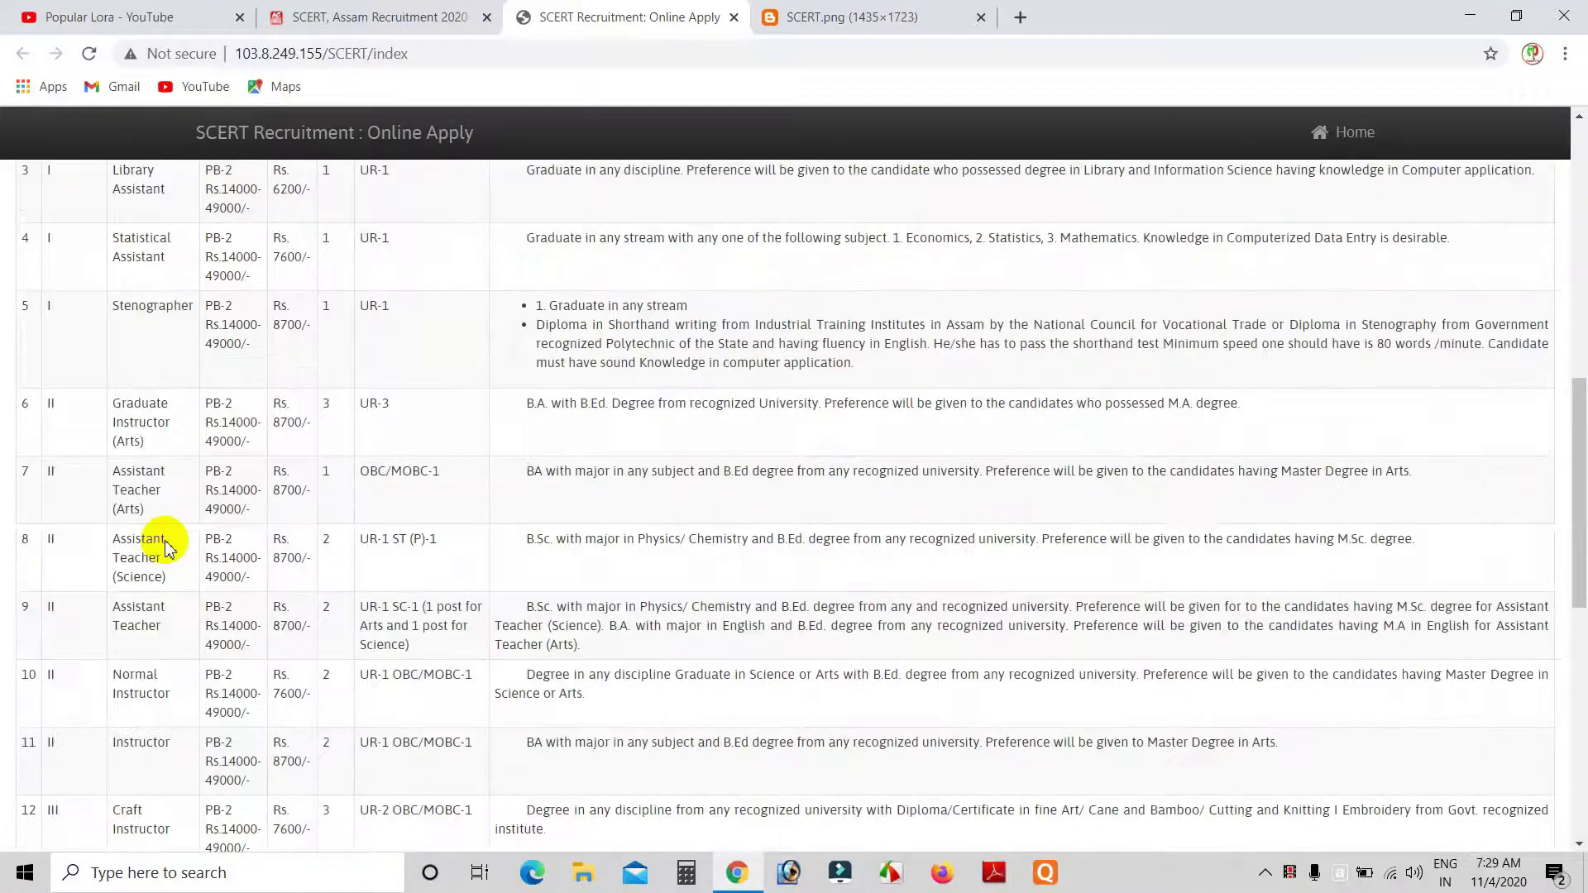
scroll(206, 506, down, 1)
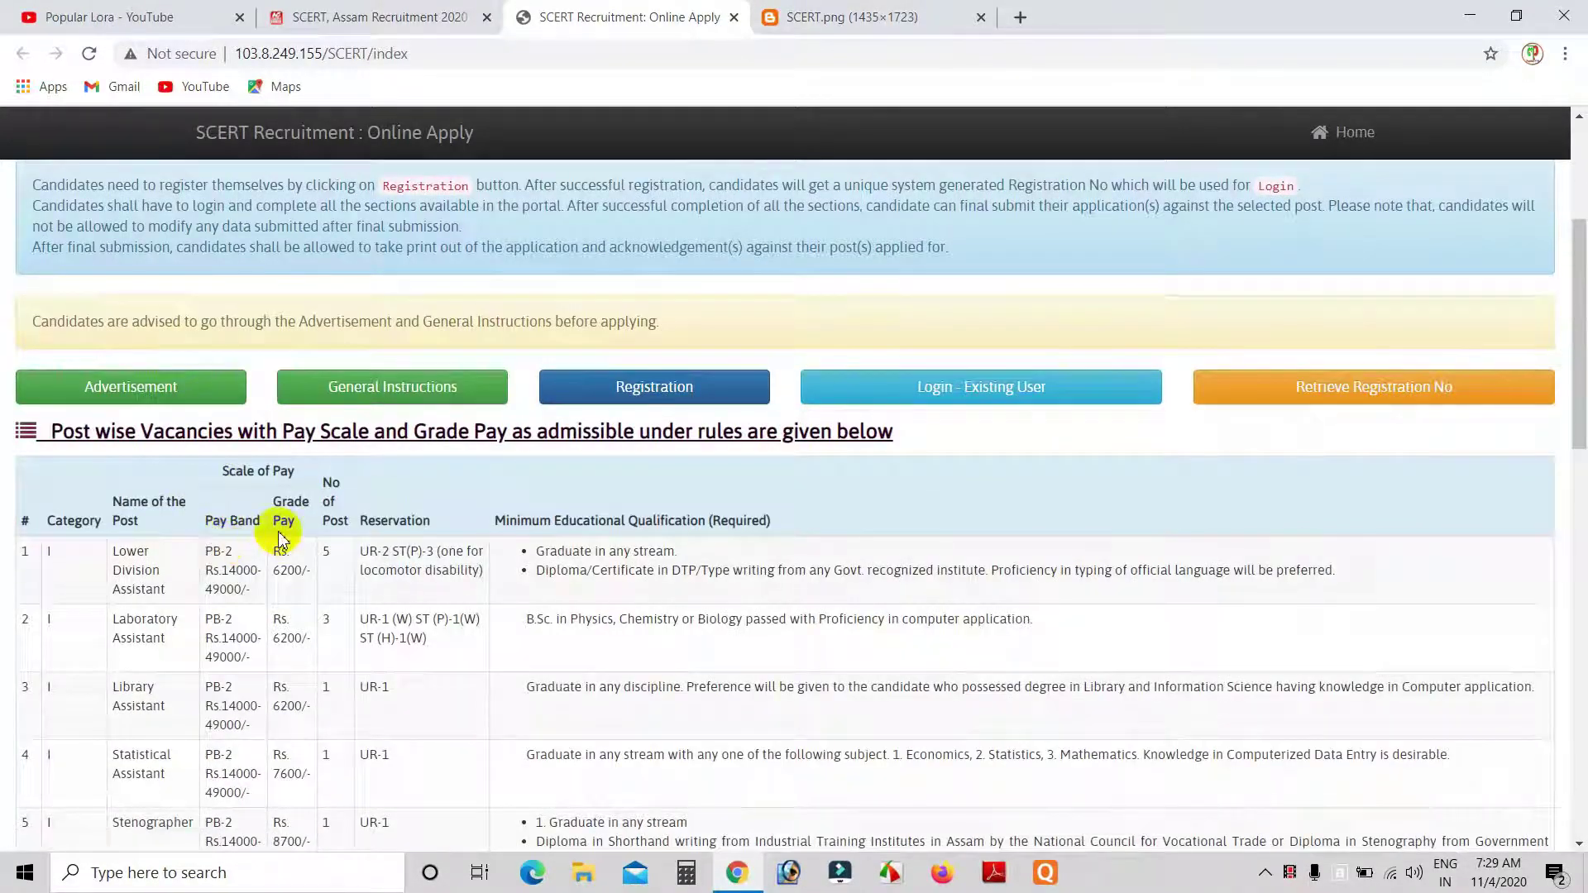
scroll(418, 550, down, 3)
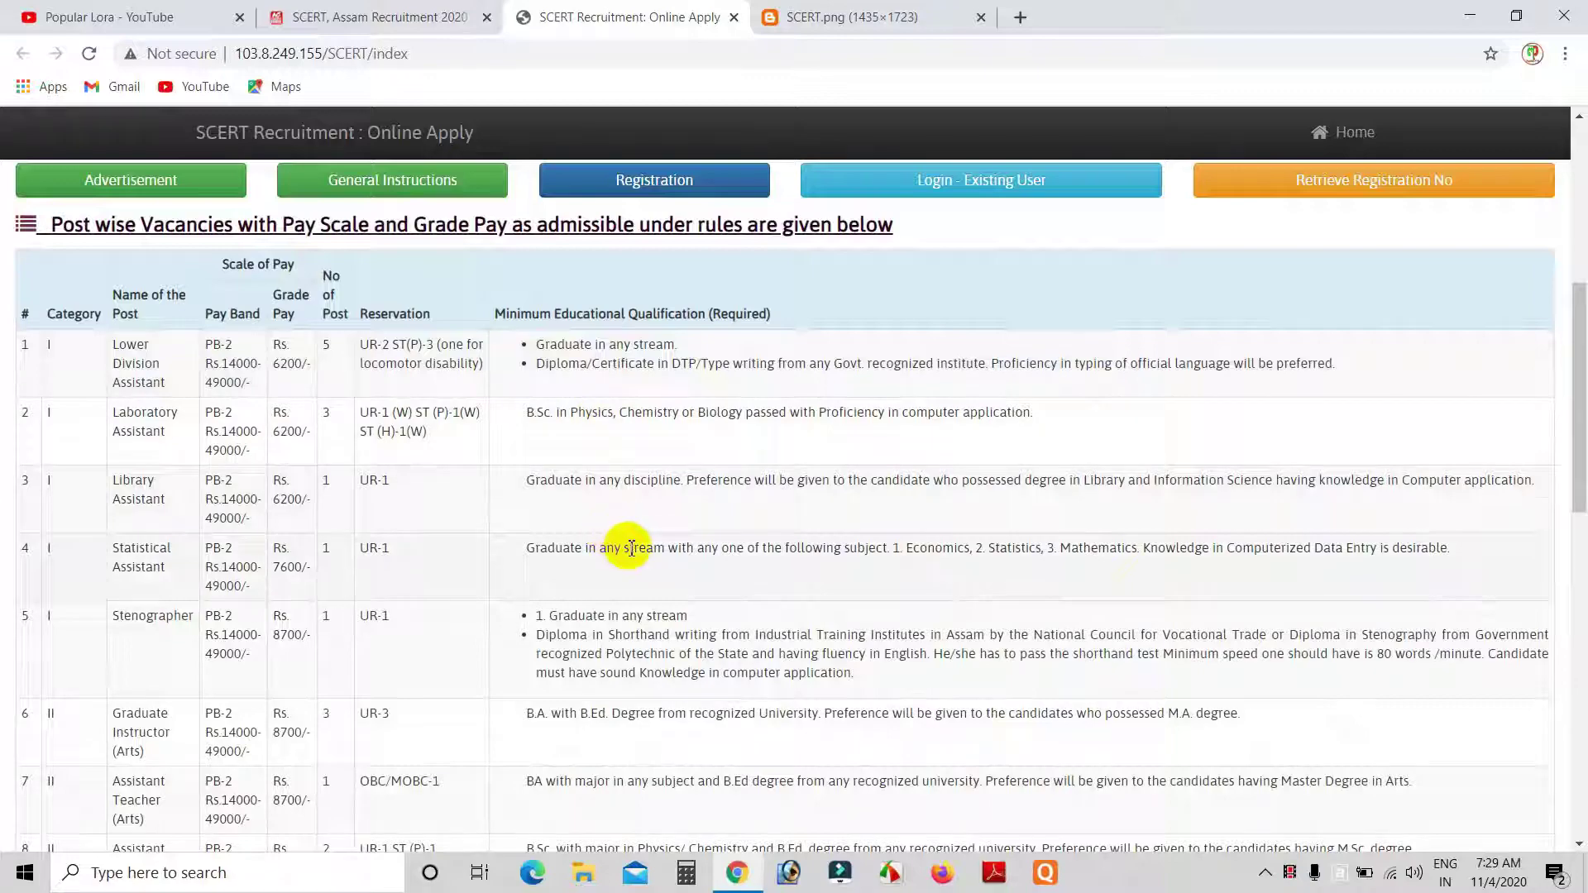
scroll(631, 549, down, 1)
scroll(693, 550, down, 3)
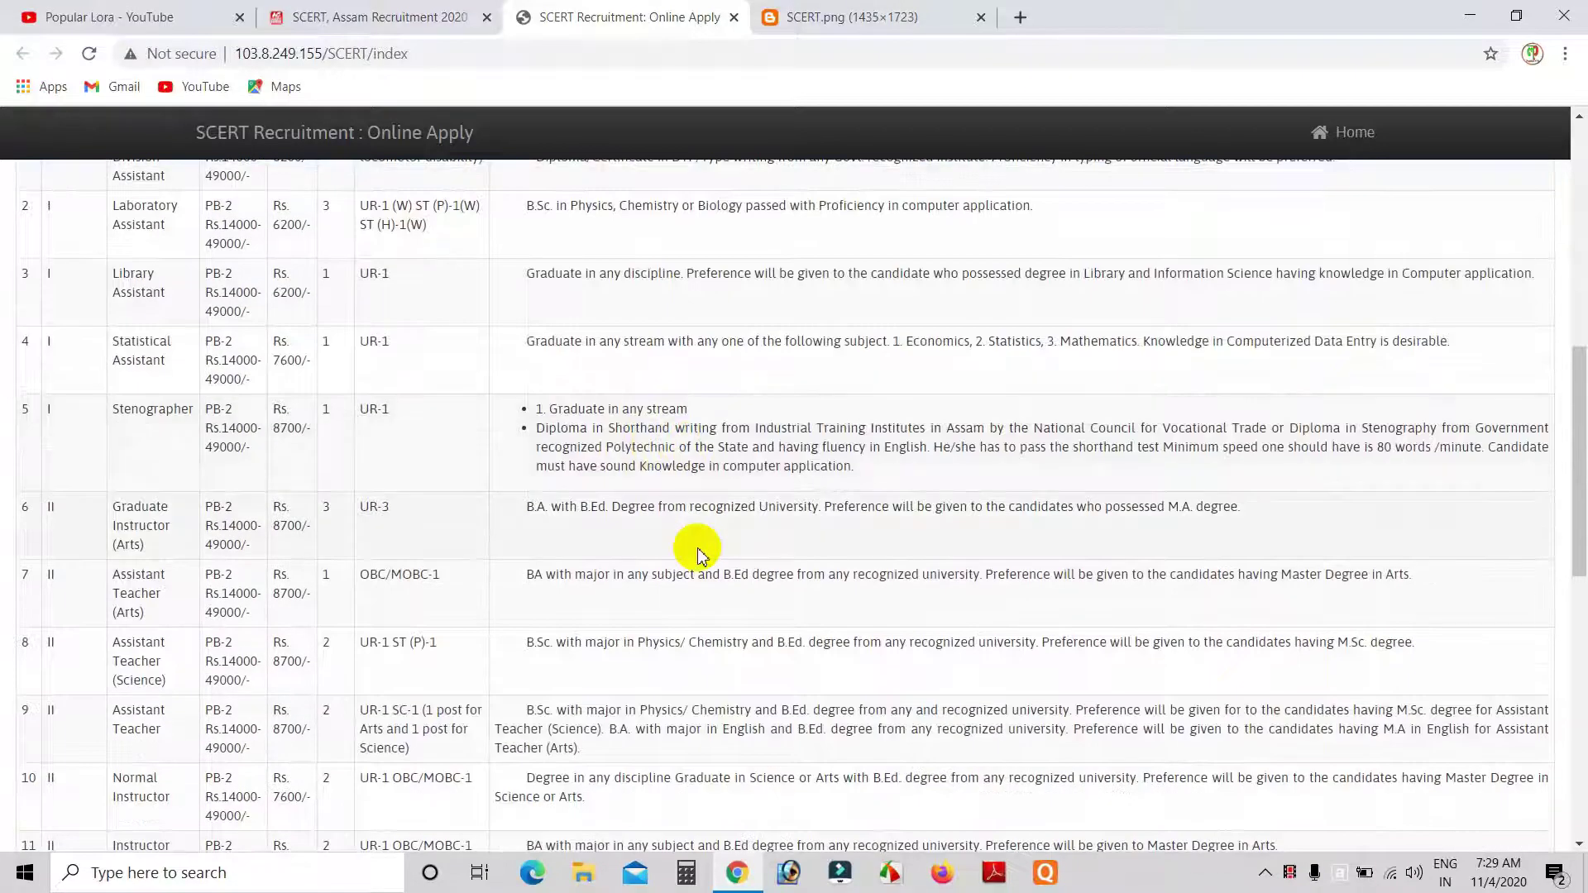
scroll(698, 550, down, 1)
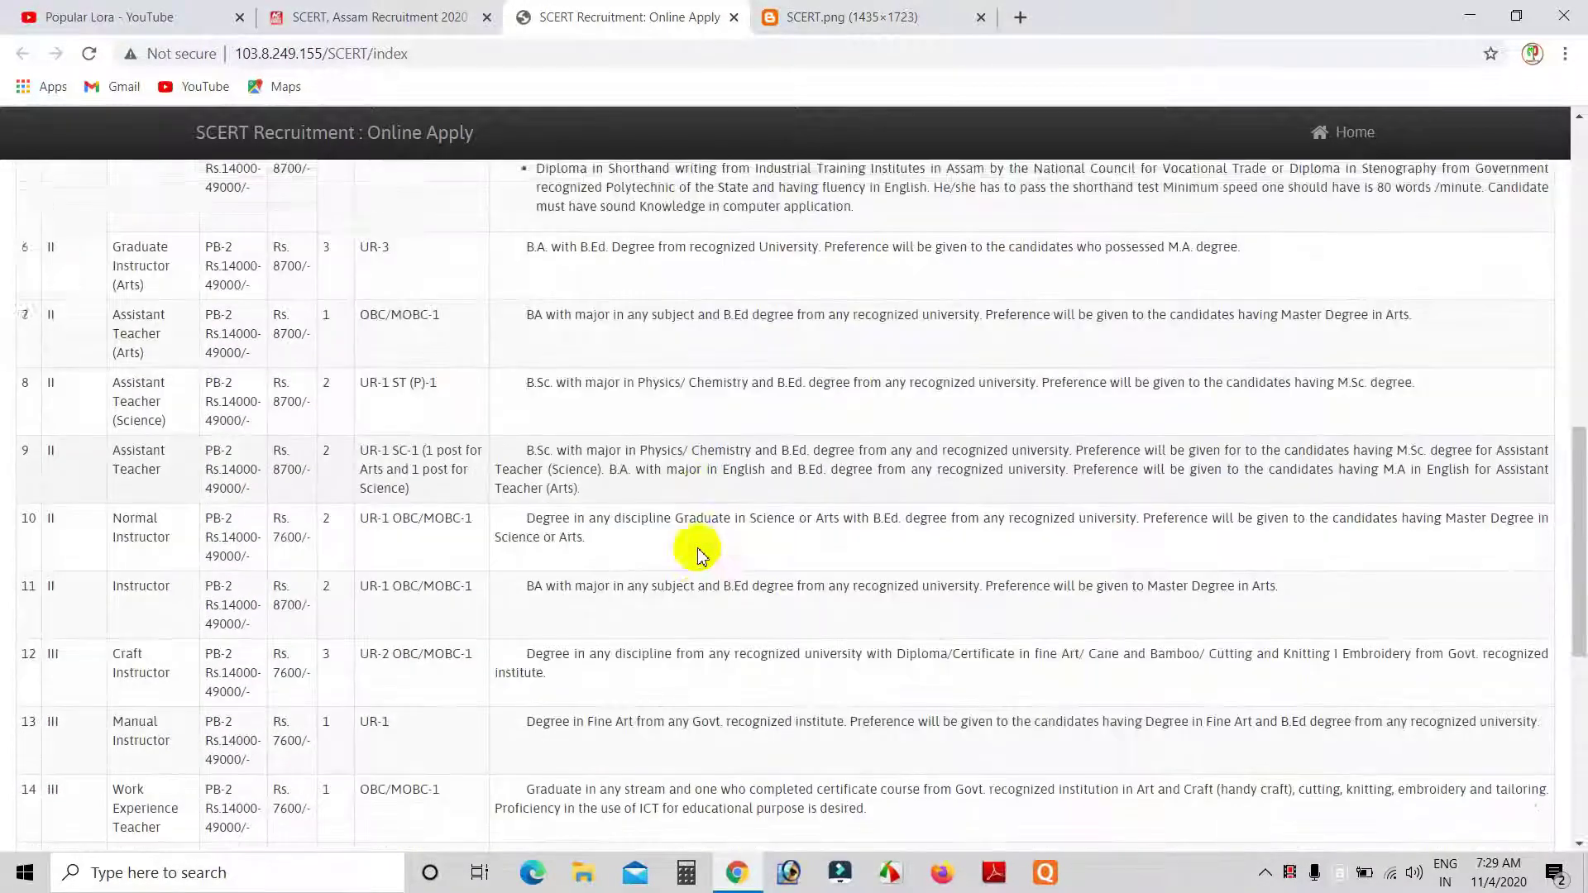
scroll(697, 550, down, 2)
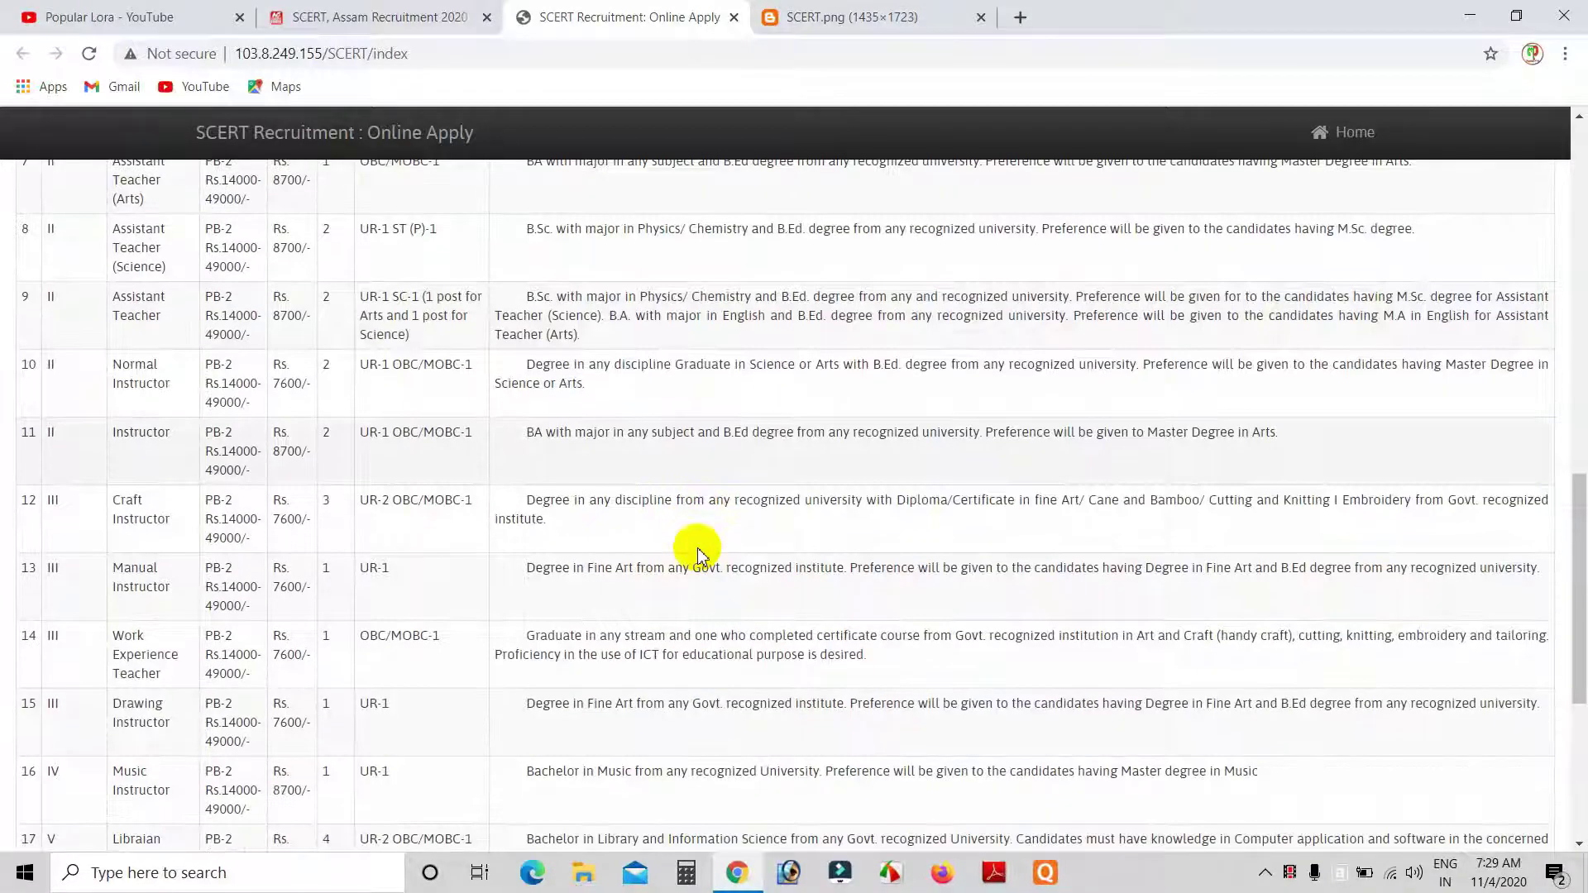
scroll(701, 550, down, 3)
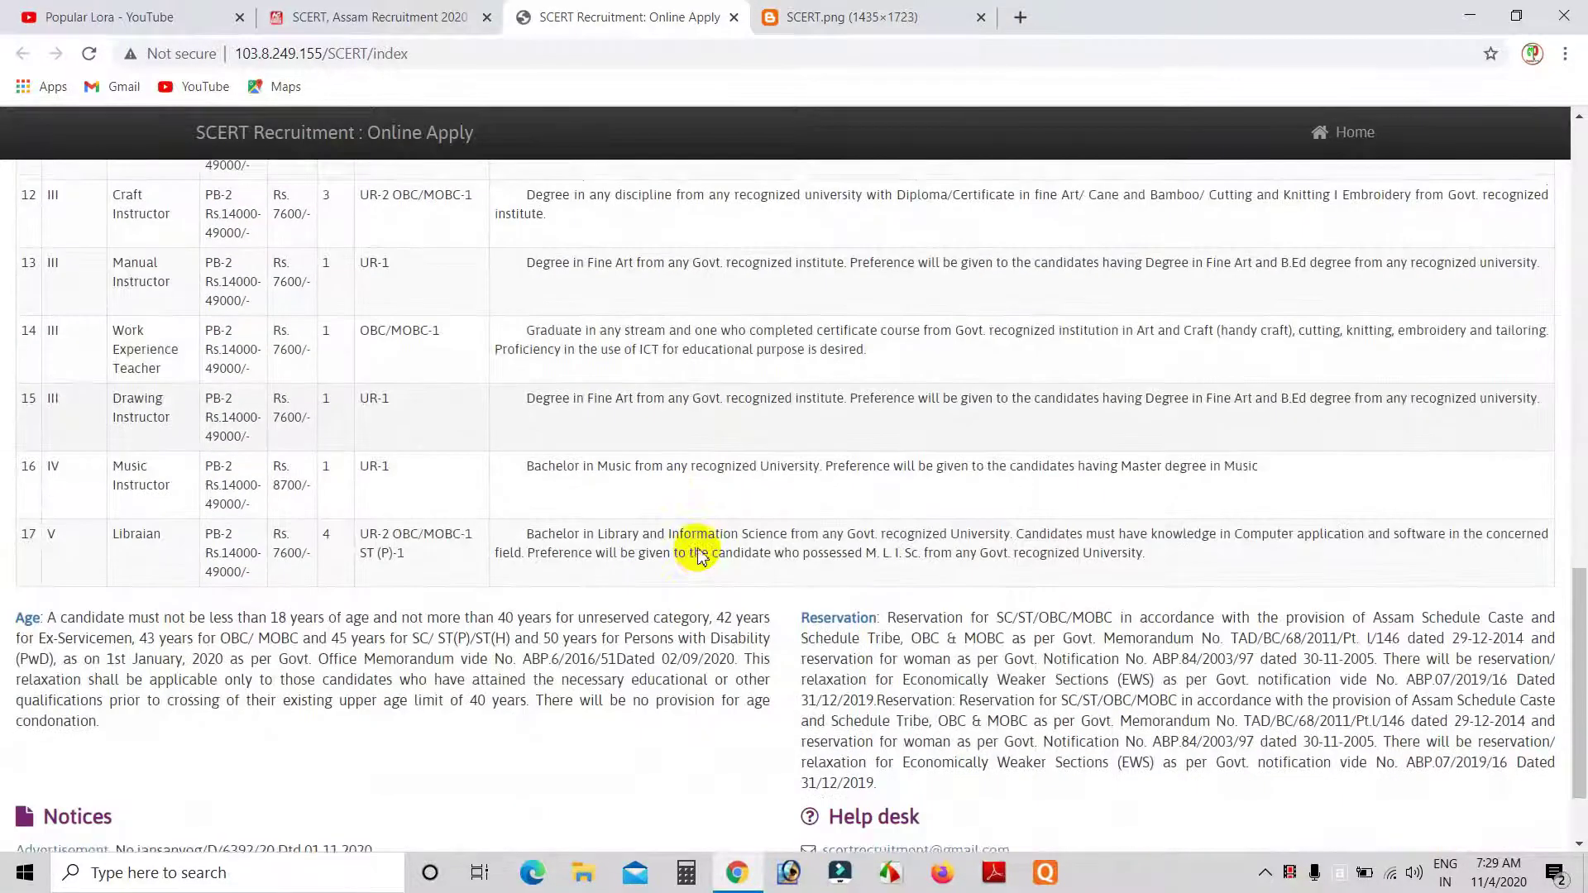
scroll(697, 527, up, 11)
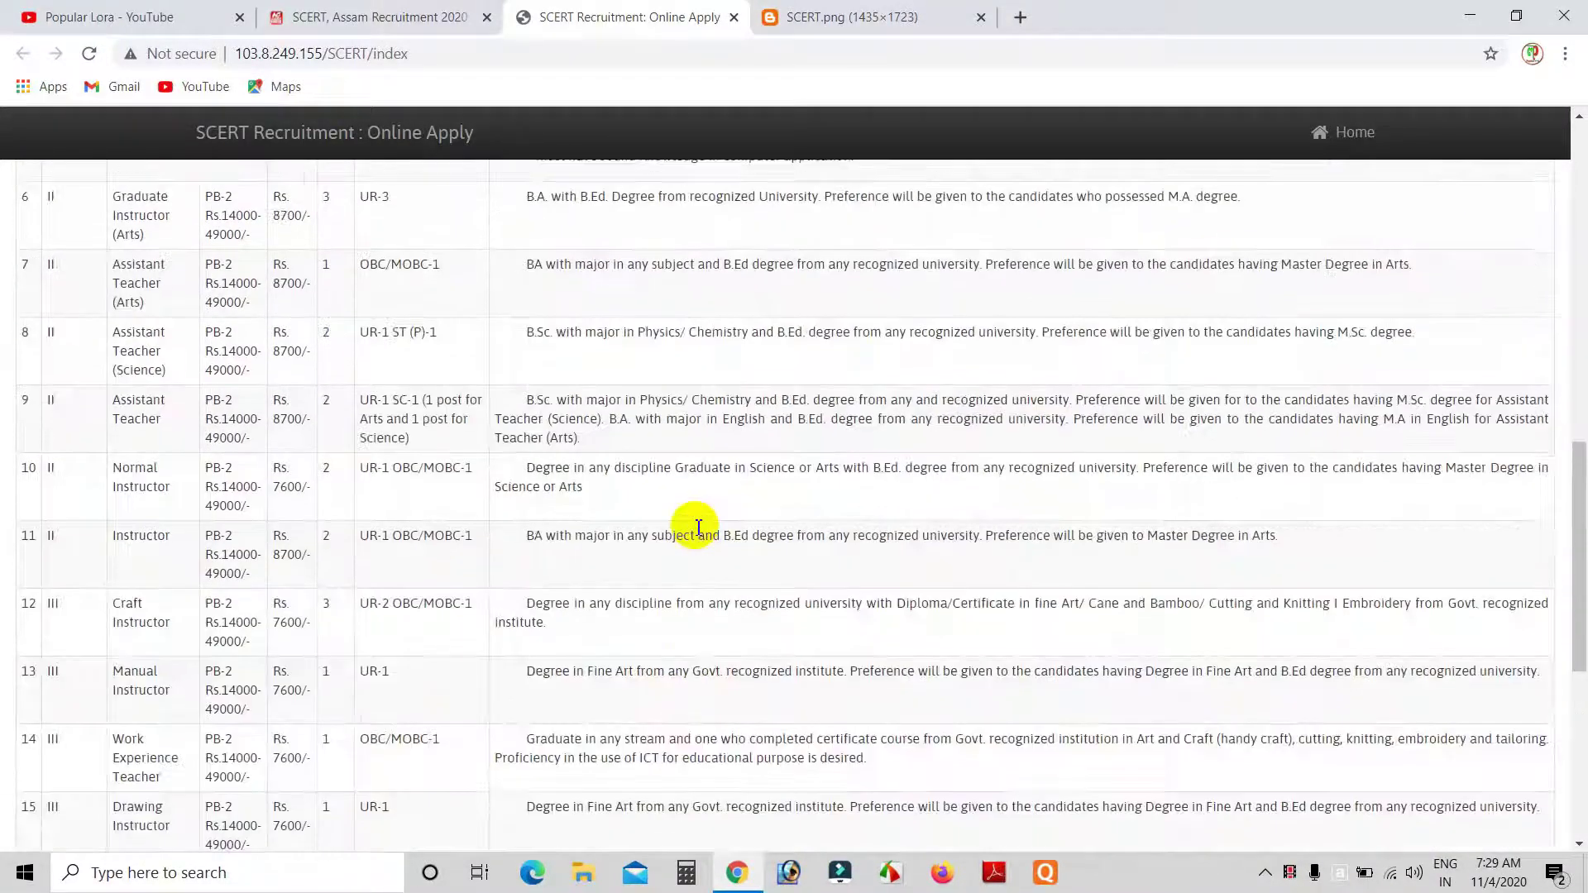
- Open the candidate registration form for new applicants from the recruitment homepage
scroll(507, 312, up, 4)
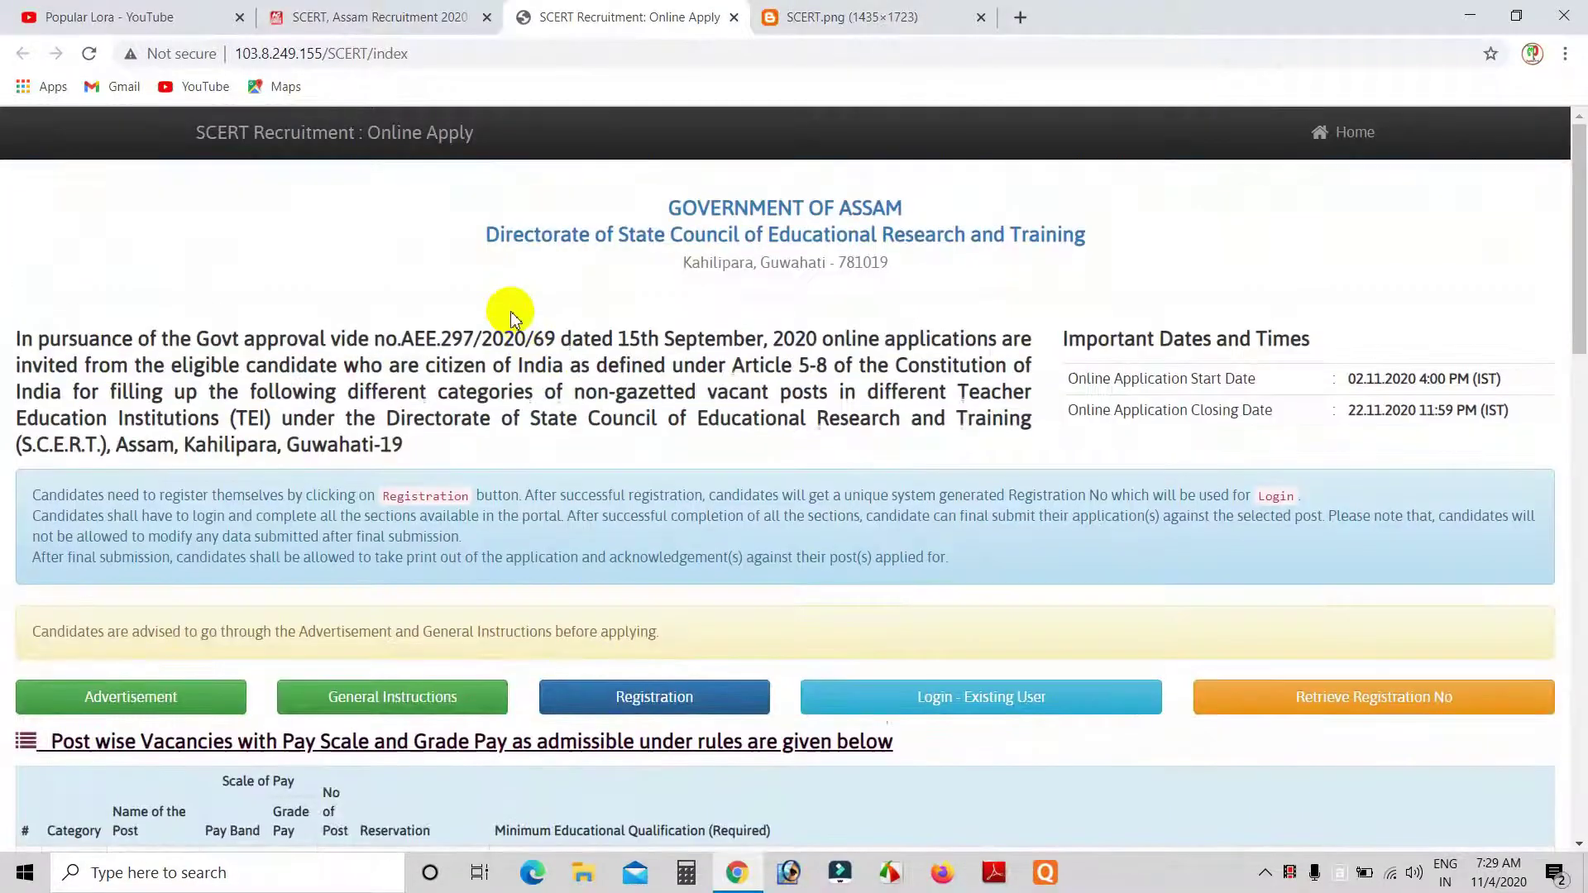
scroll(573, 269, down, 4)
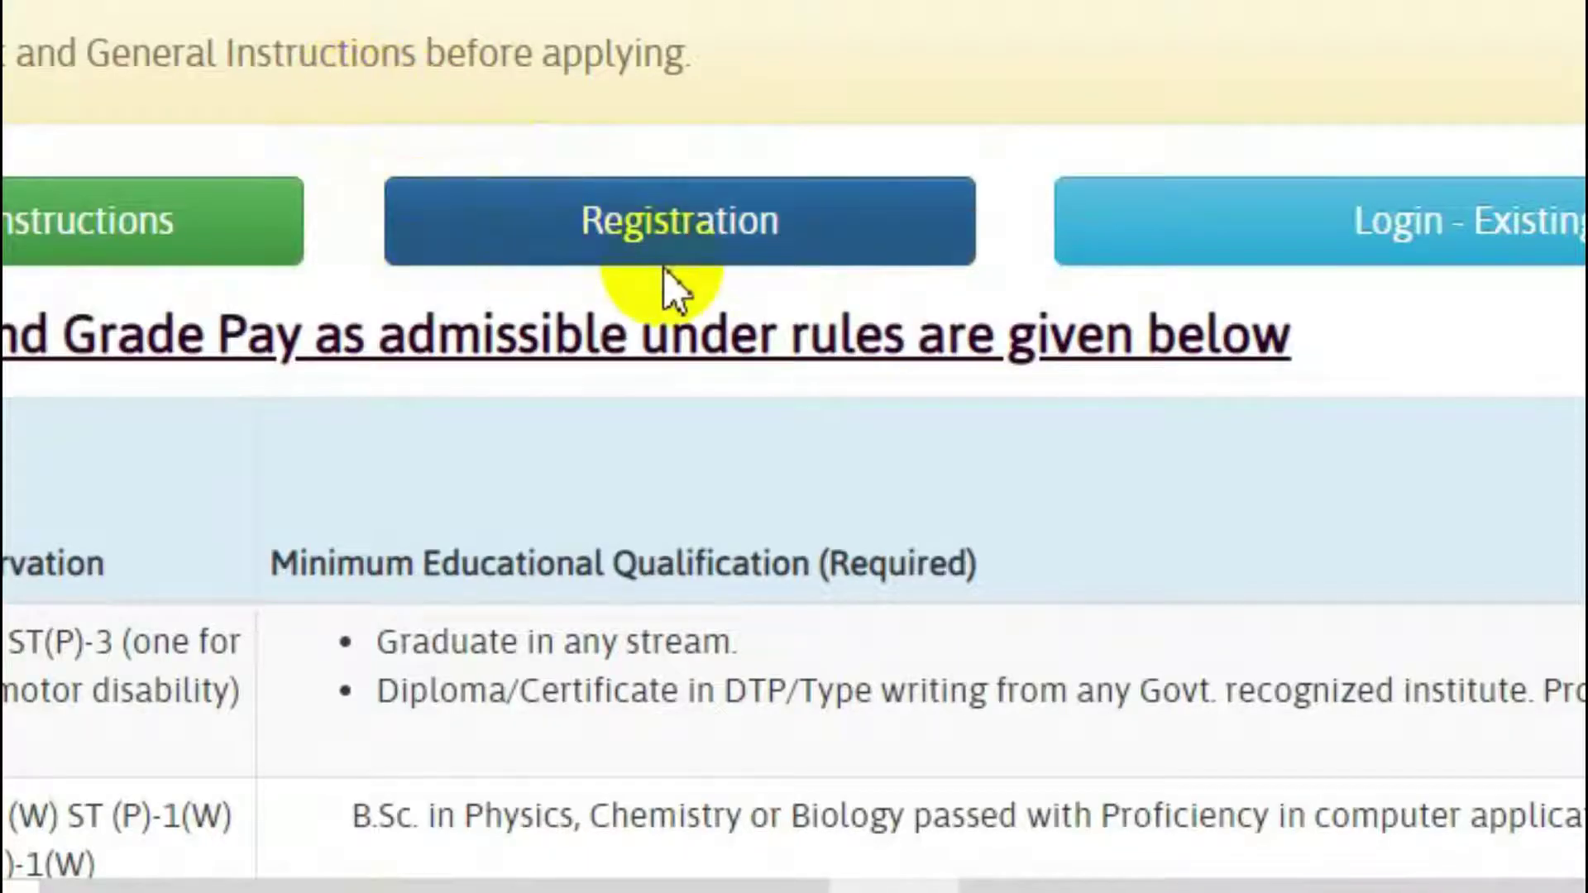
click(709, 241)
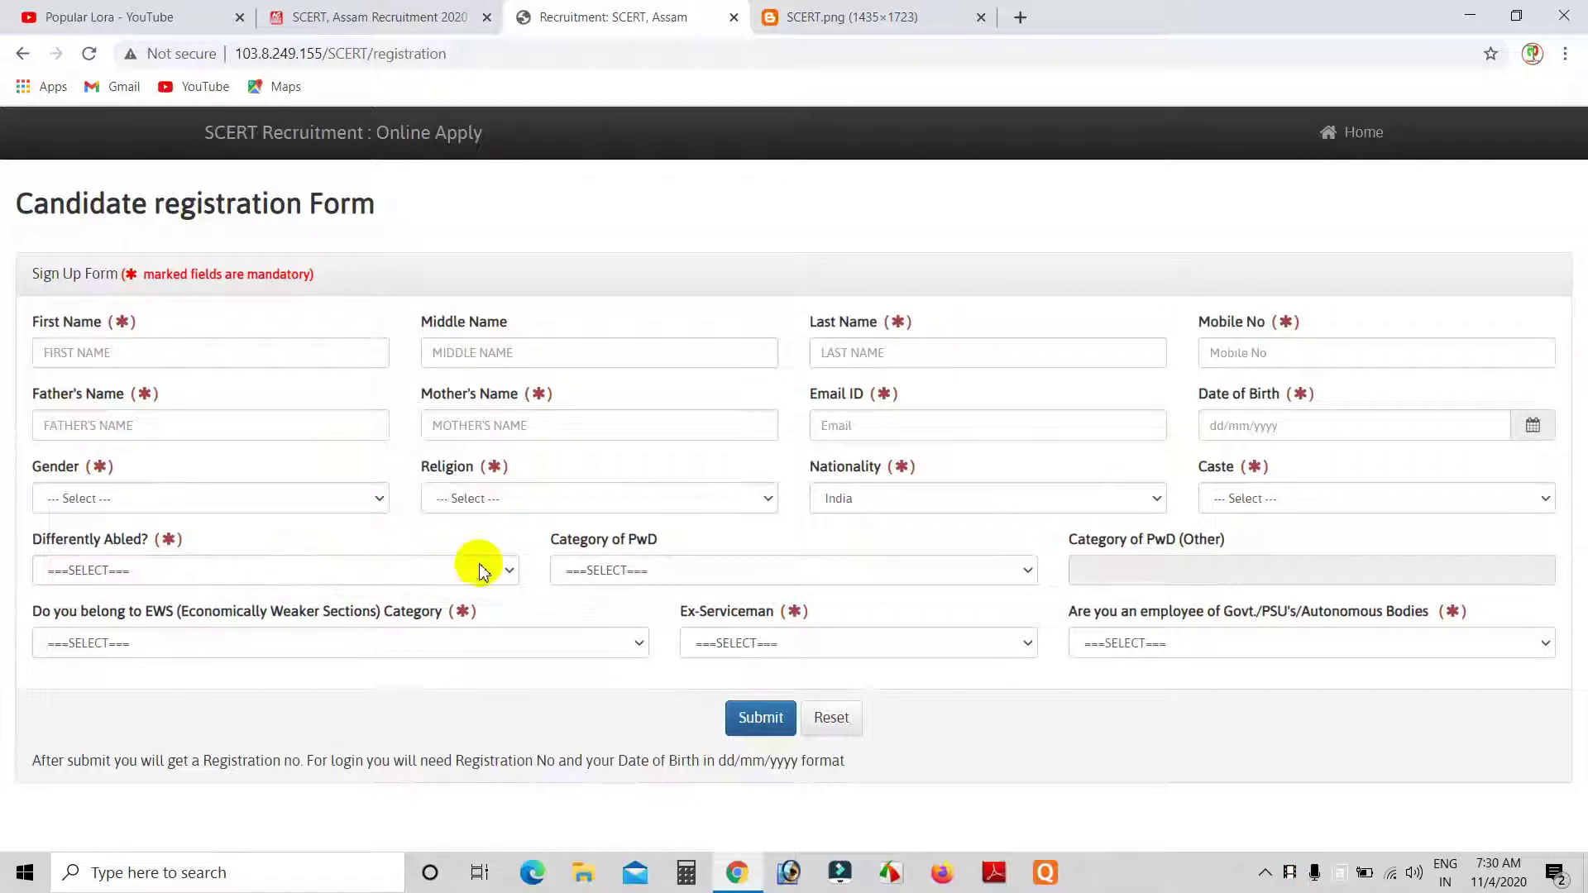
- Examine the choices offered for Differently Abled, Category of PwD, government employee, Ex-Serviceman and EWS category in the registration form
click(509, 571)
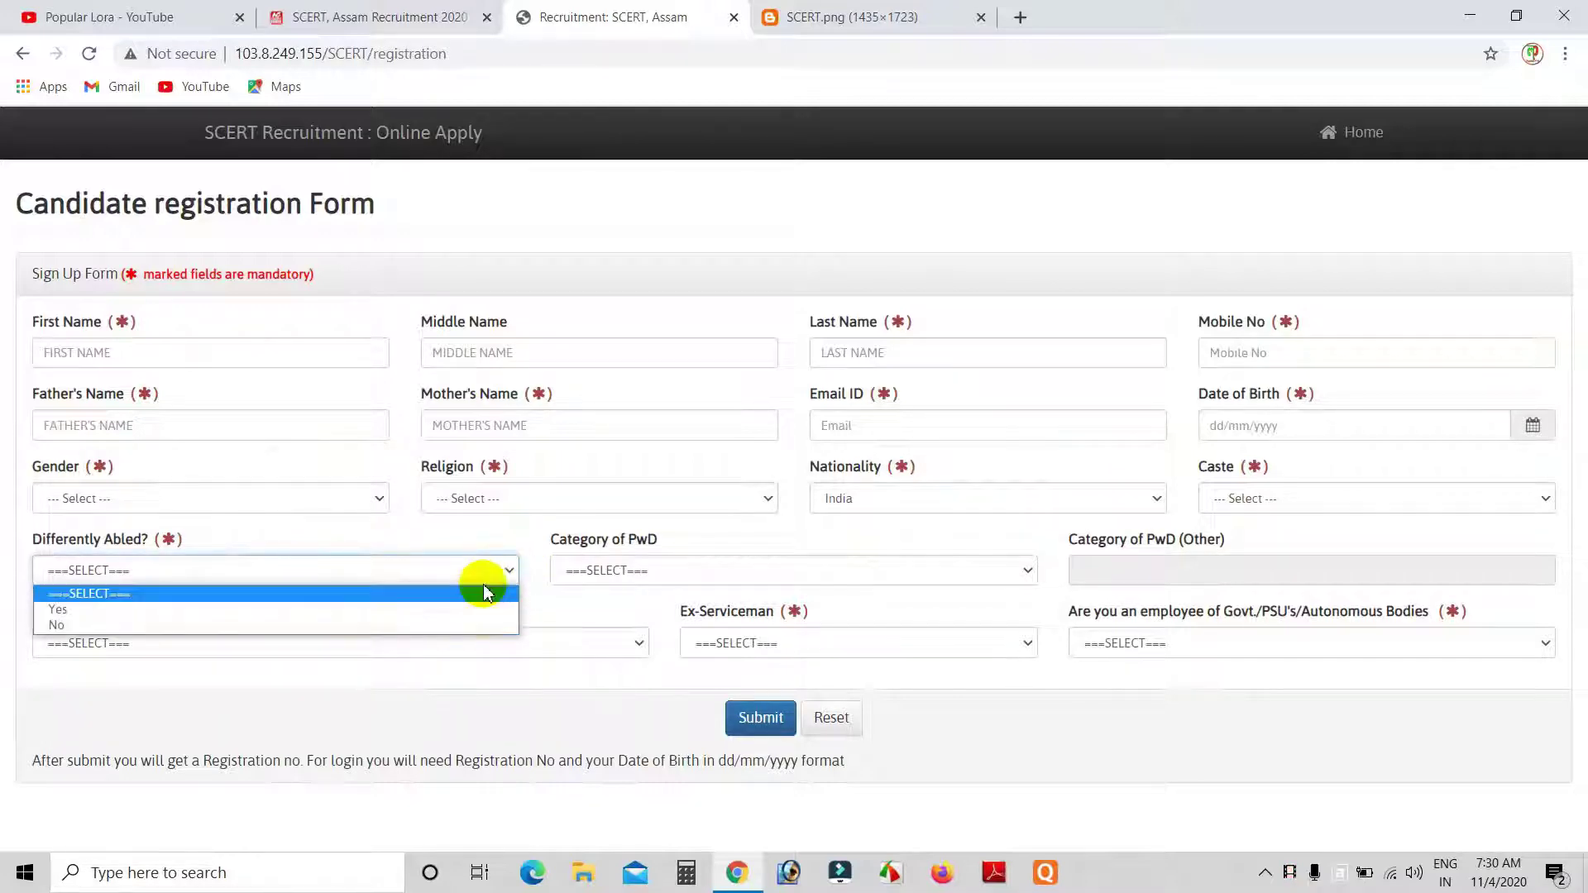
click(480, 590)
click(558, 612)
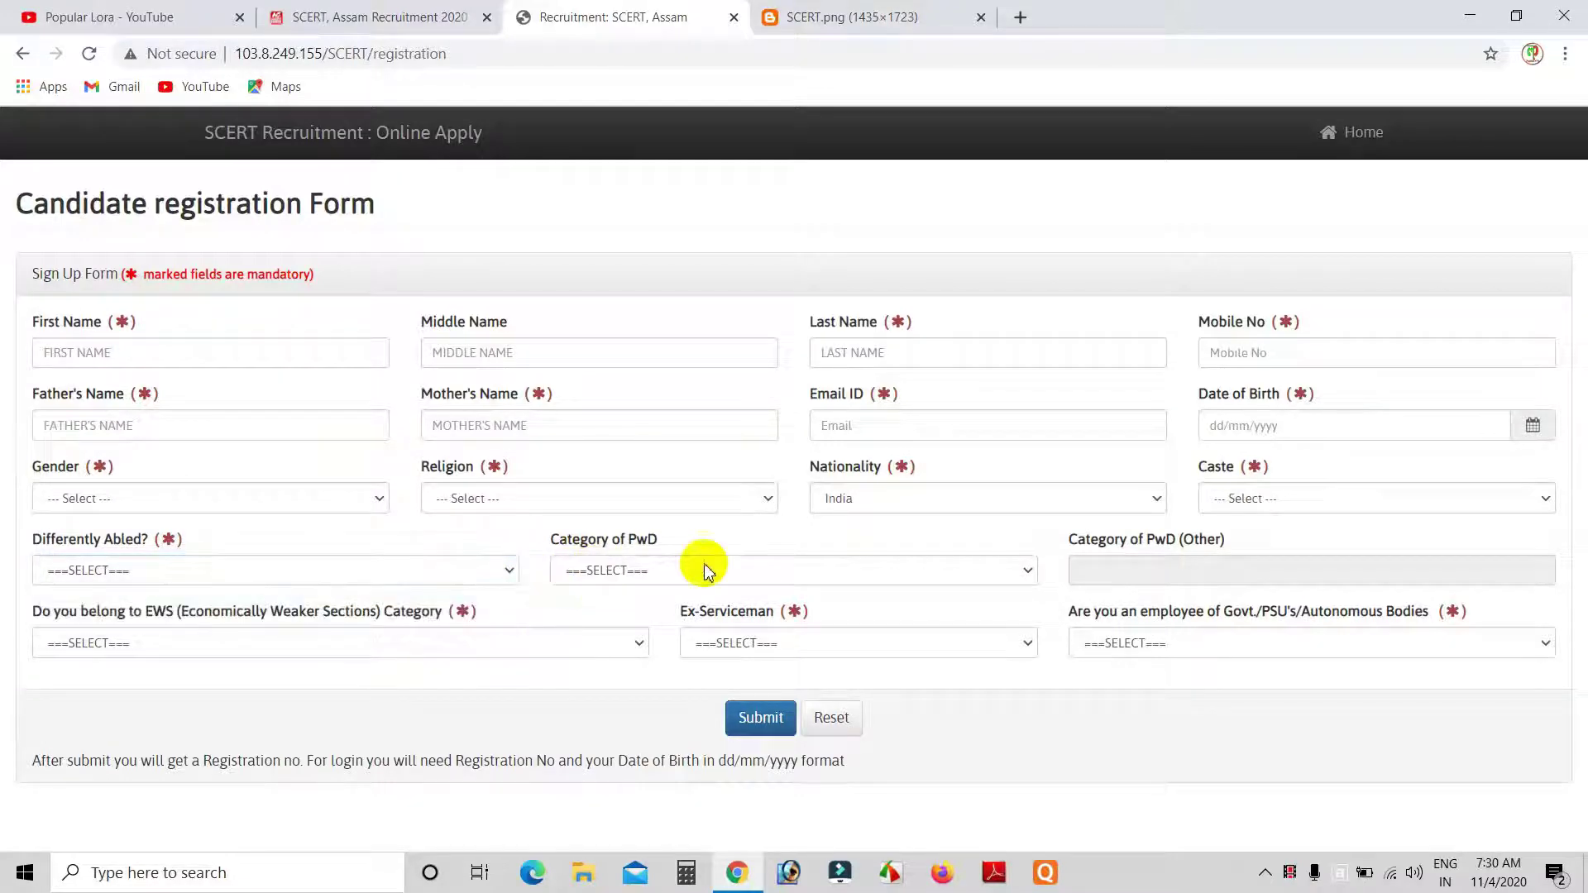
click(1025, 577)
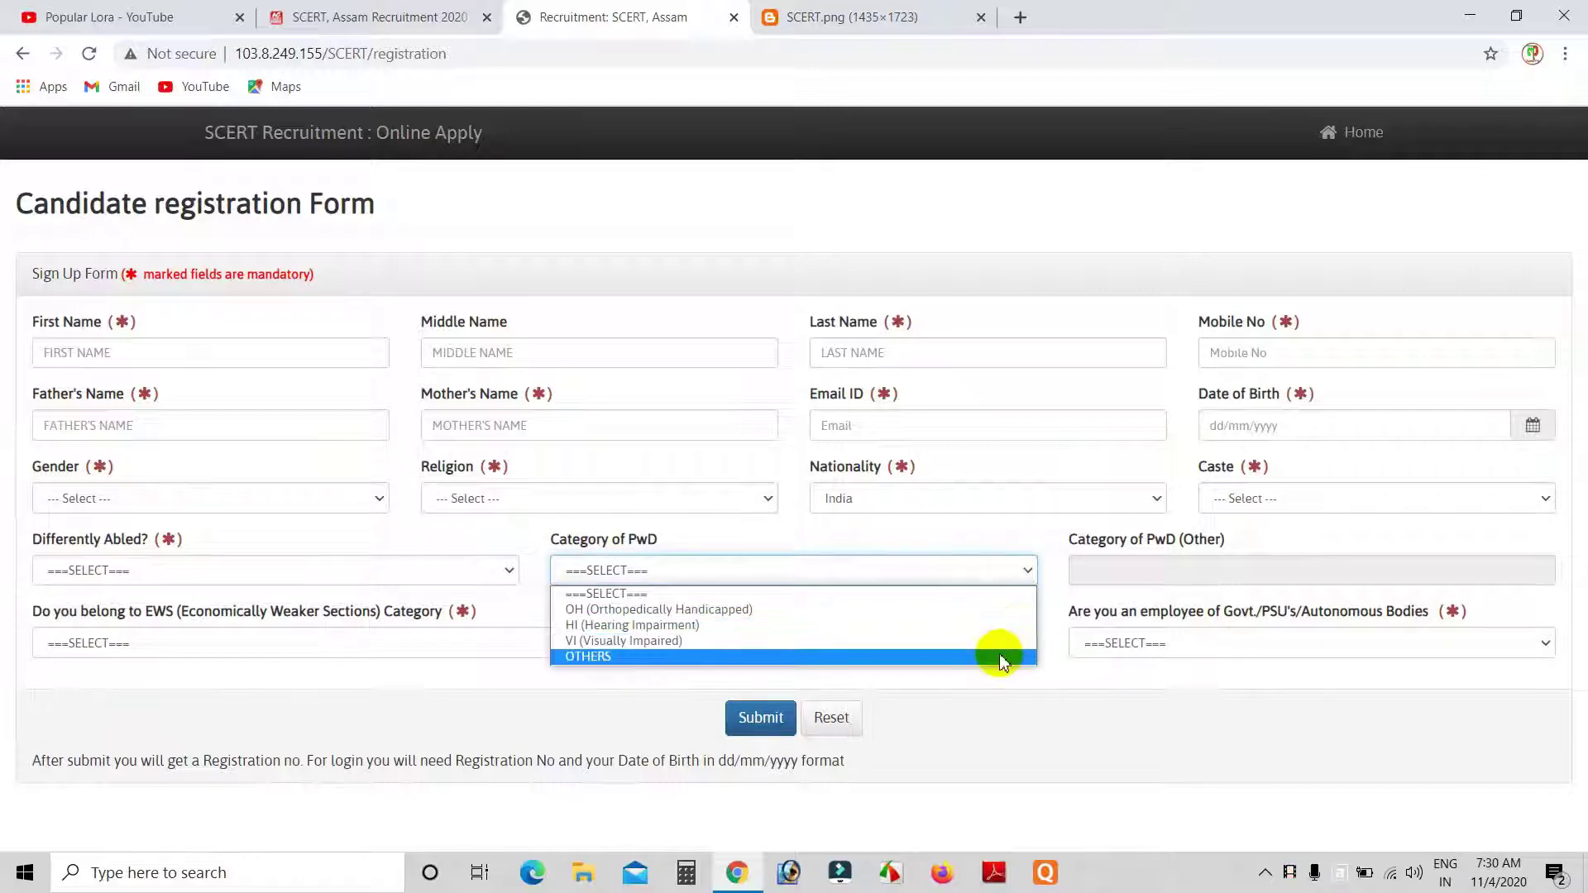
click(1017, 539)
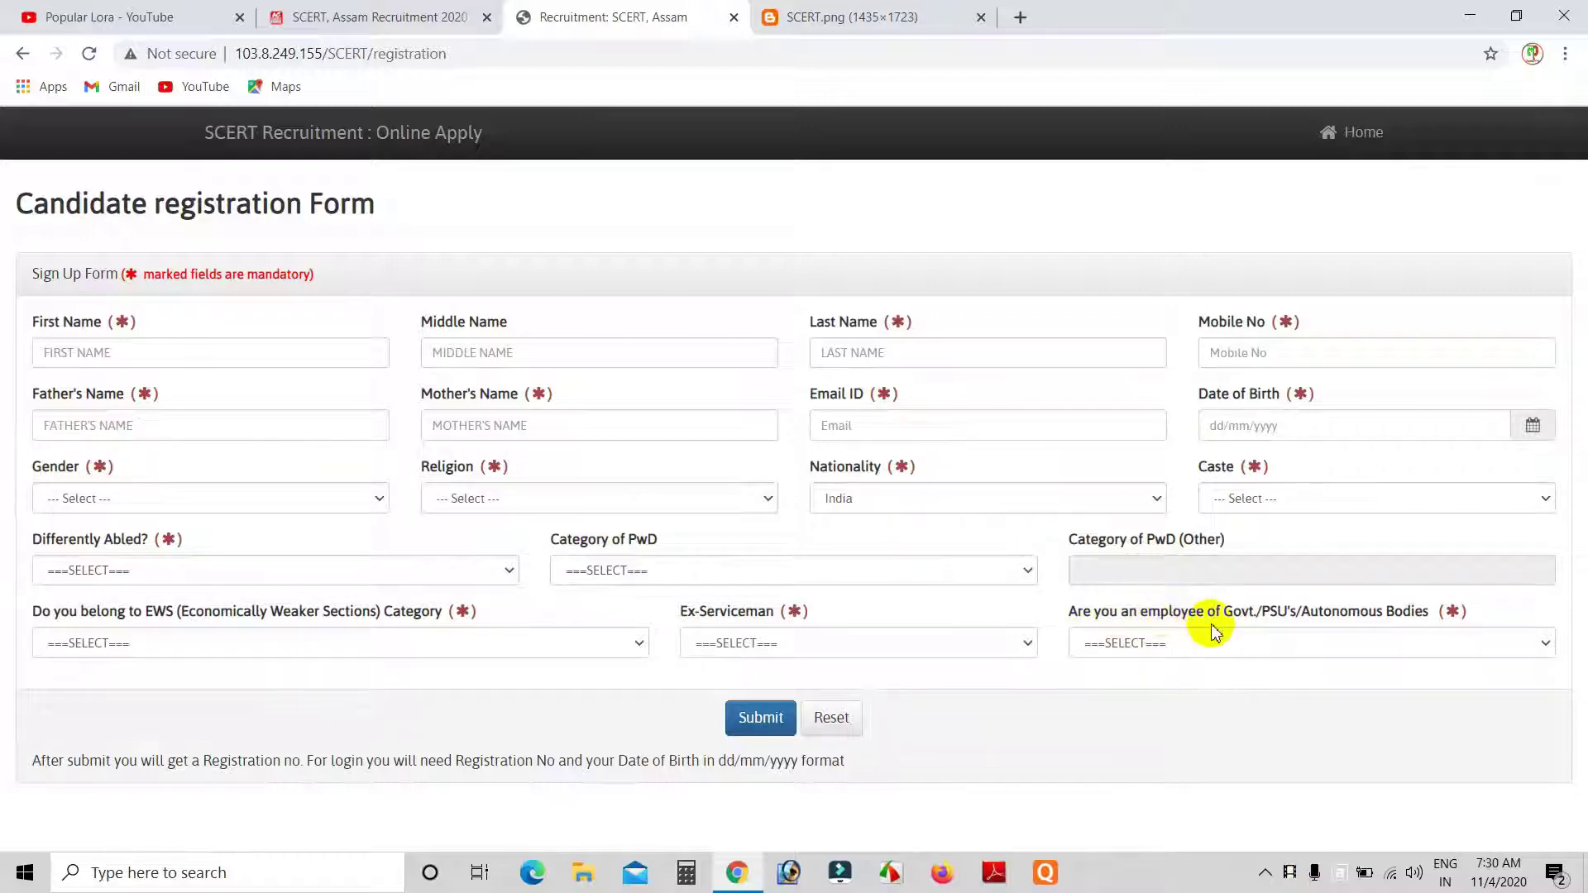
click(1531, 643)
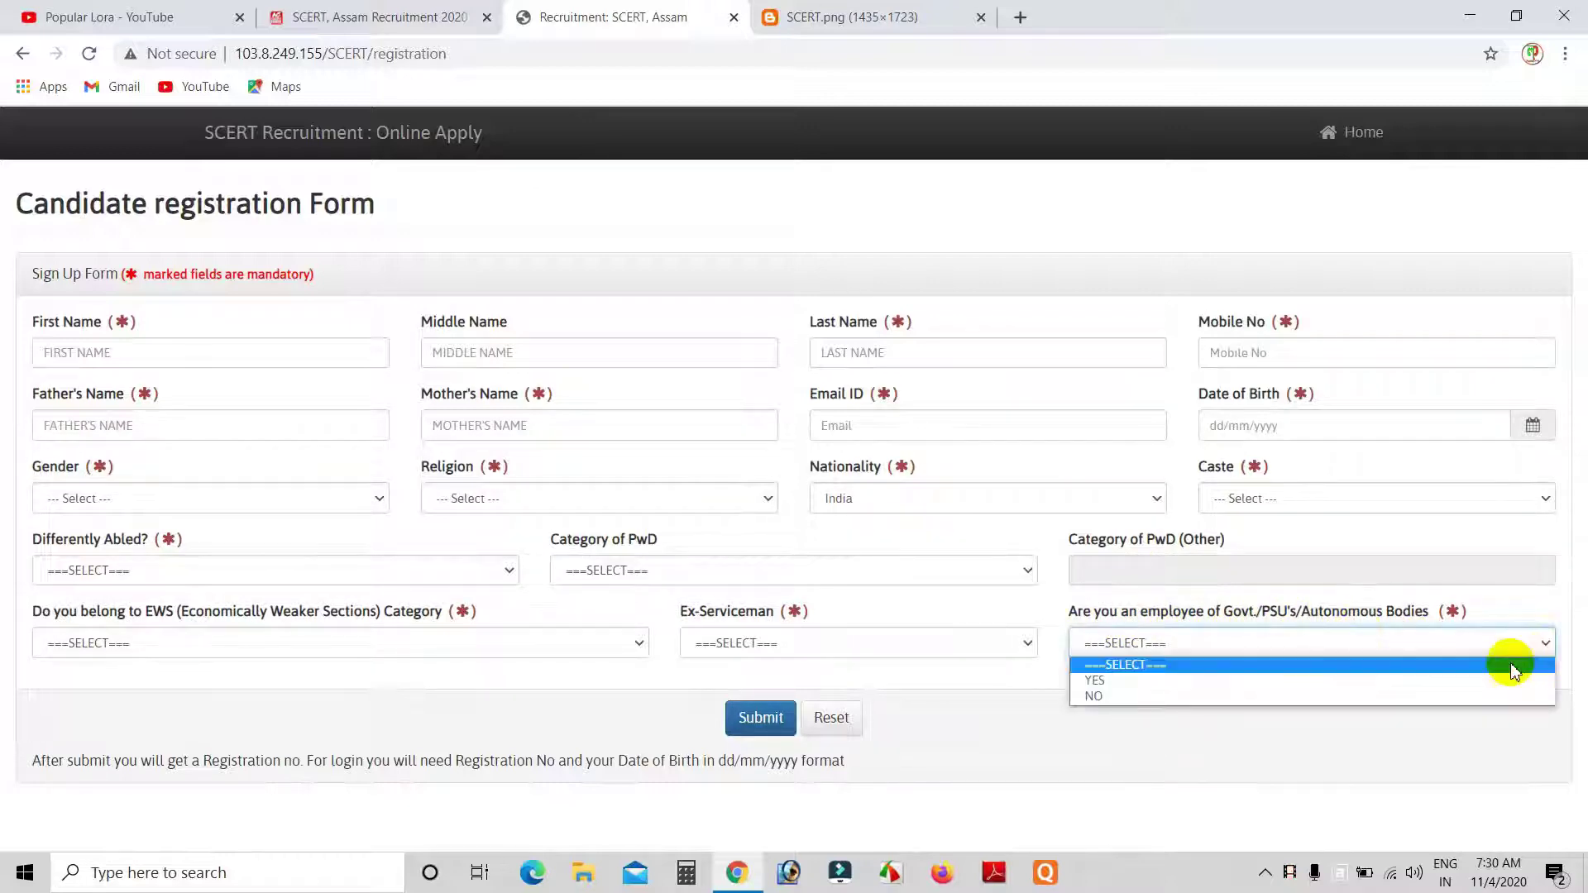
click(1016, 713)
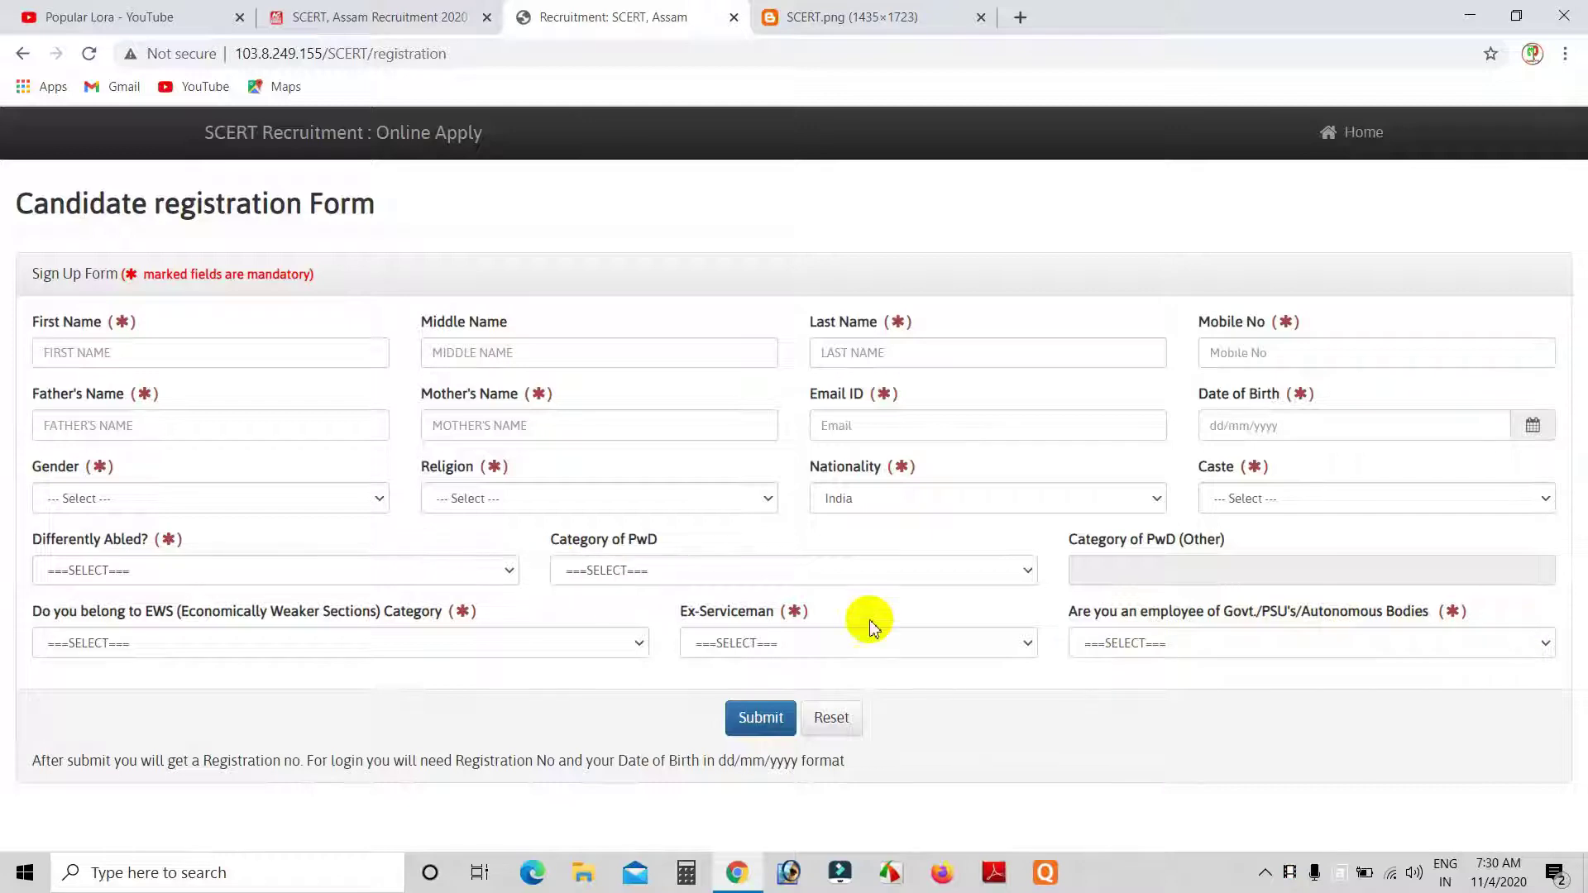
click(1028, 644)
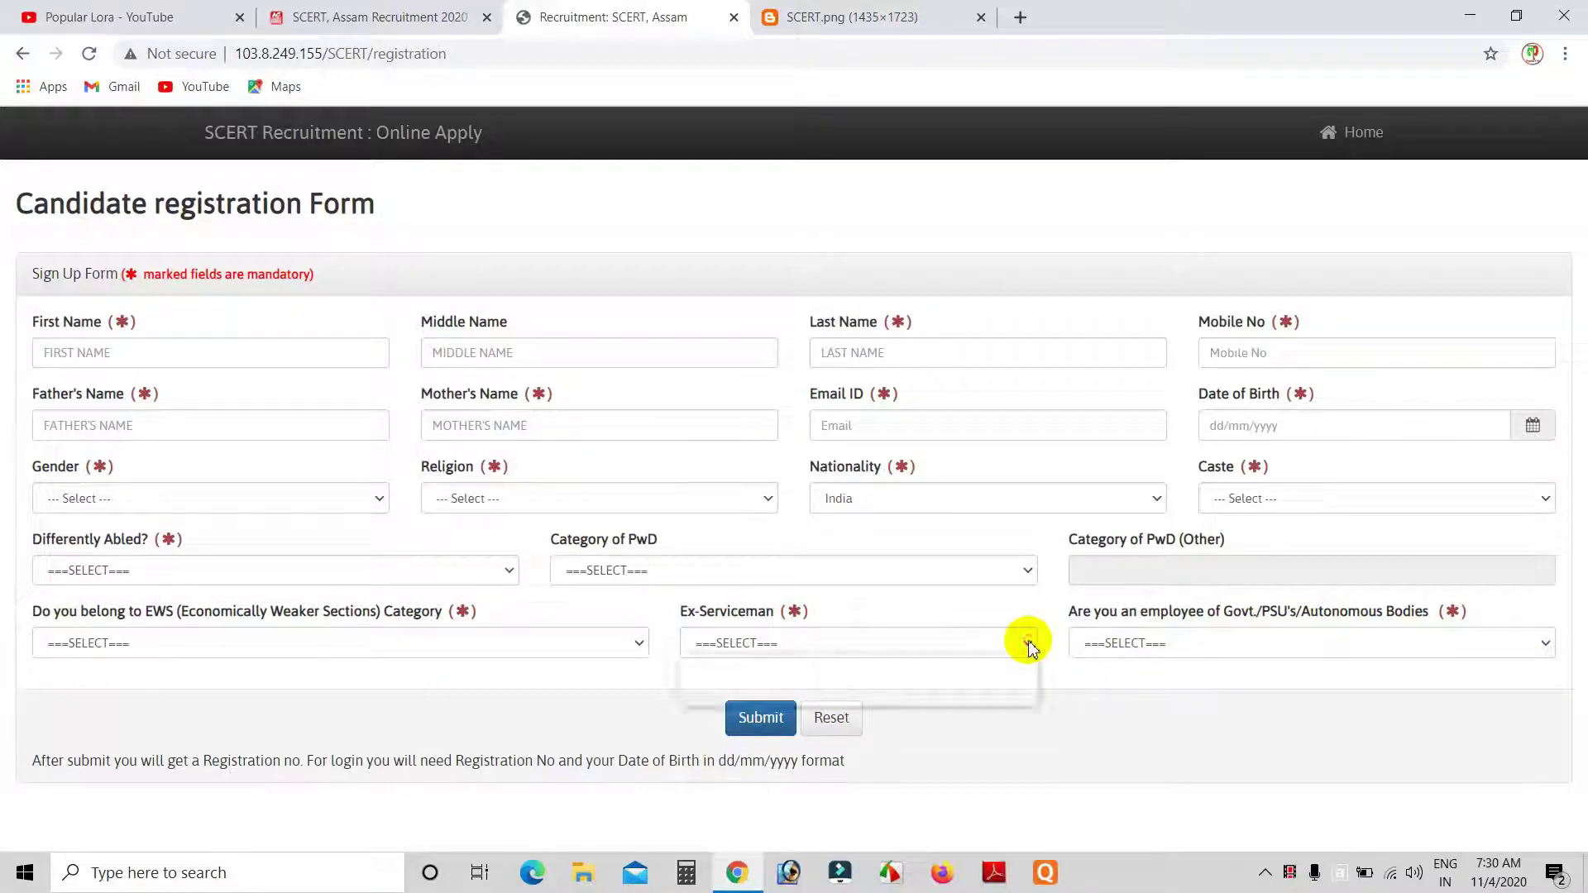
triple_click(989, 740)
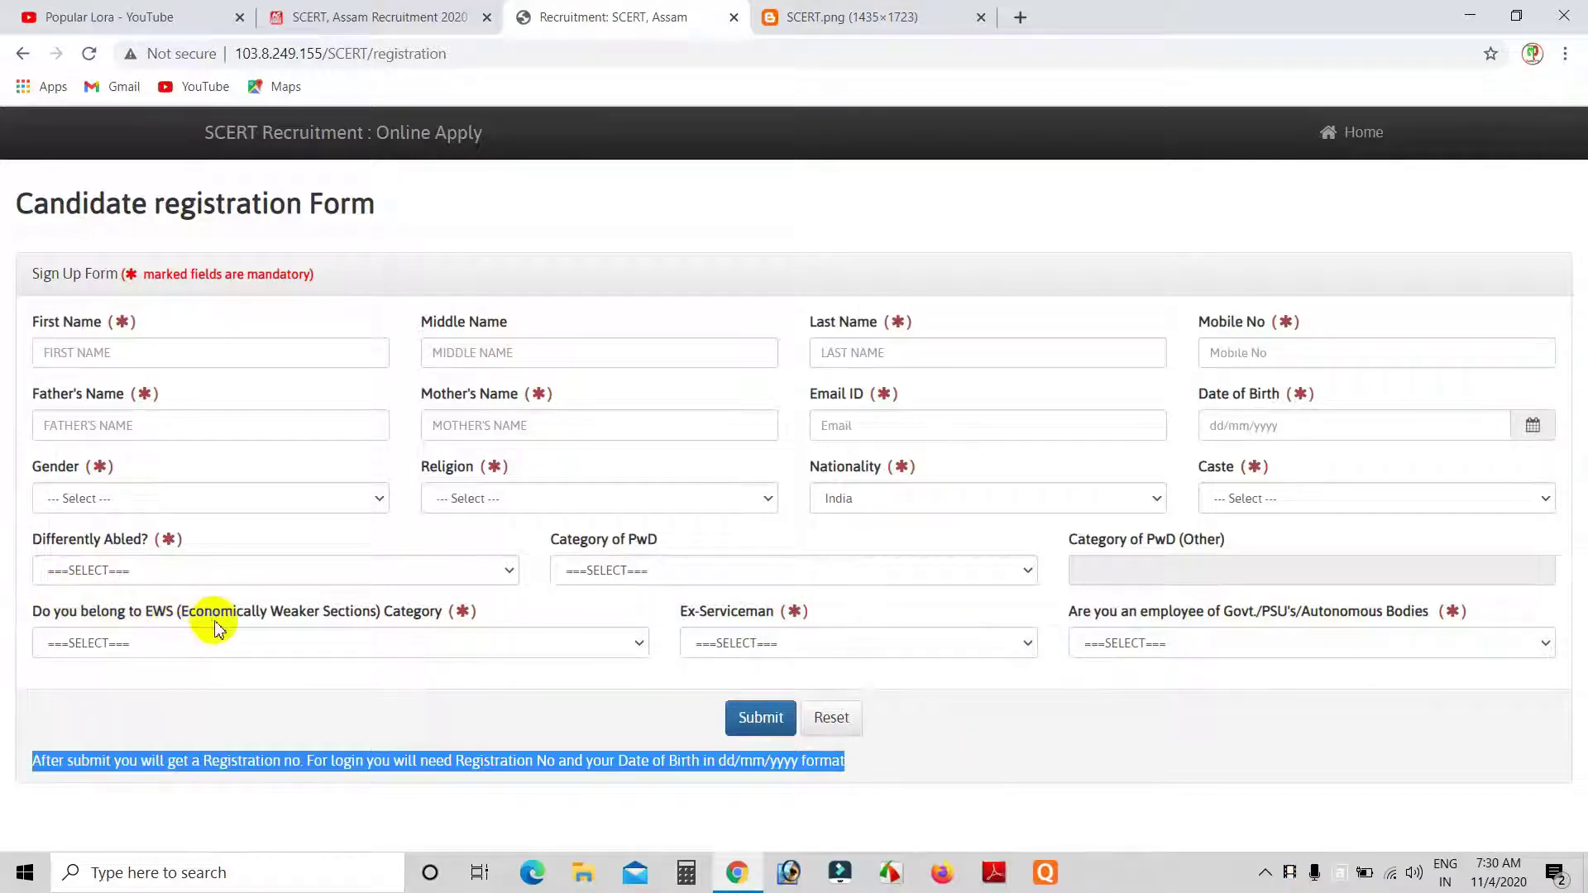
click(637, 643)
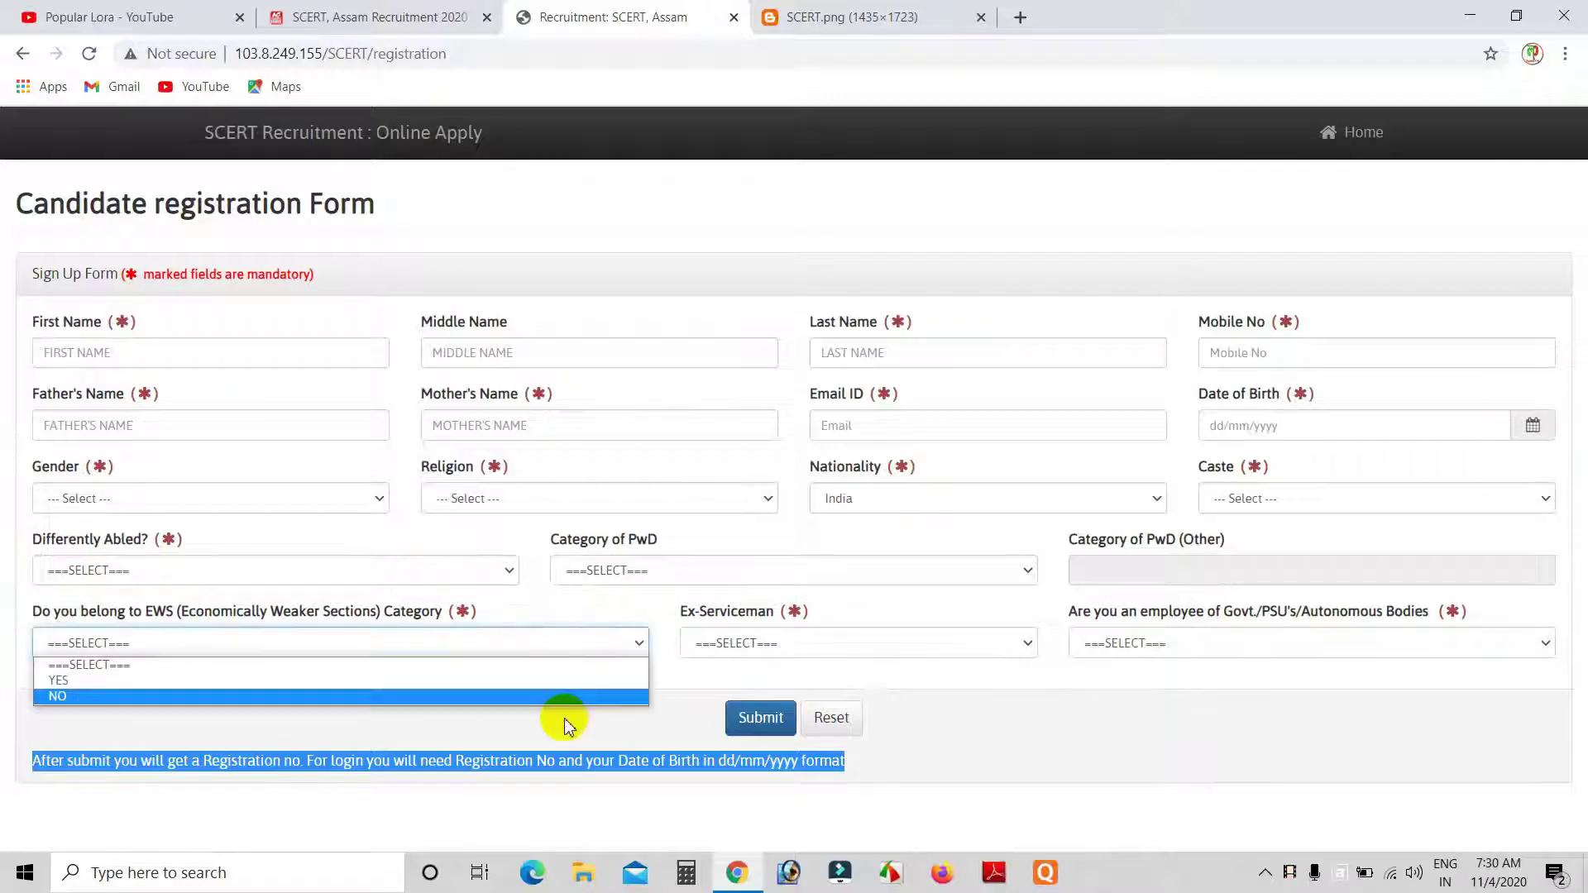
click(579, 674)
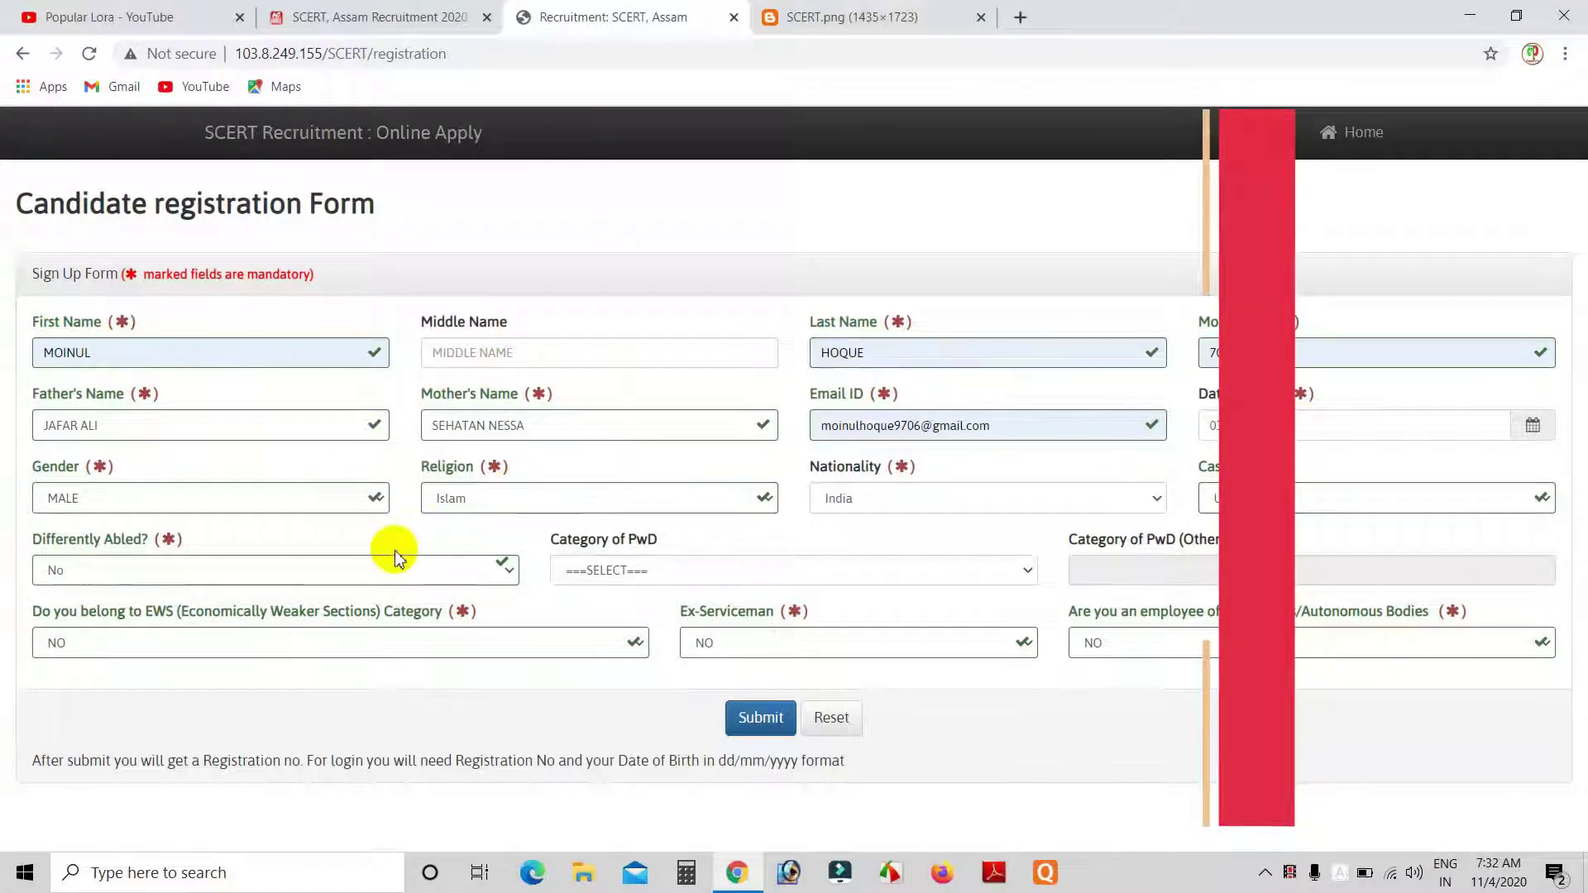
- Submit the completed candidate registration form with confirmation, and proceed to the applicant login page
click(778, 720)
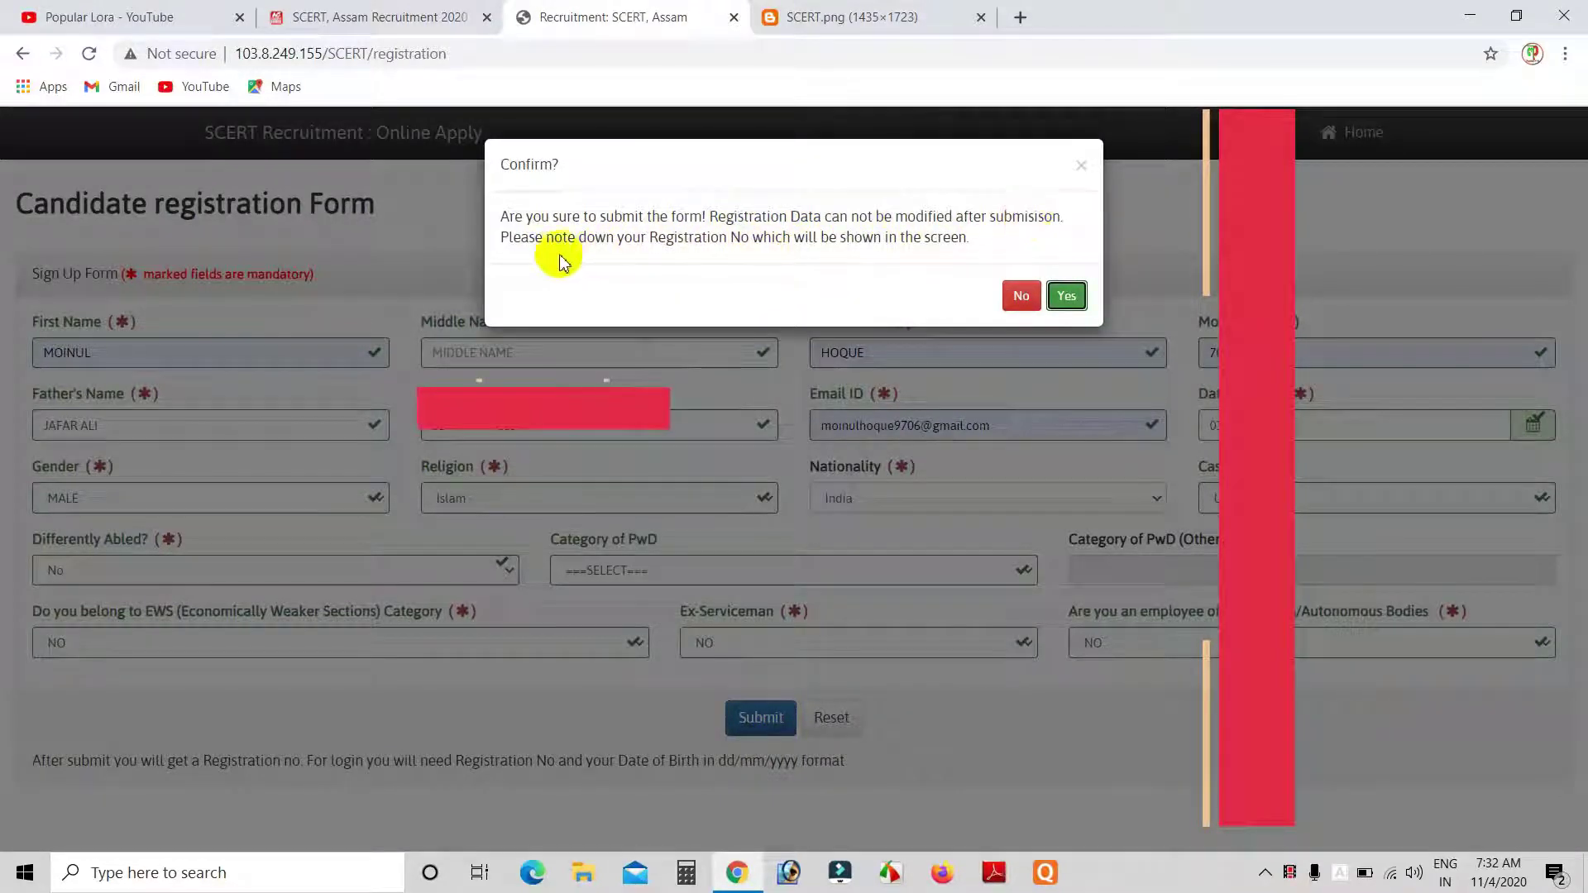
click(1071, 299)
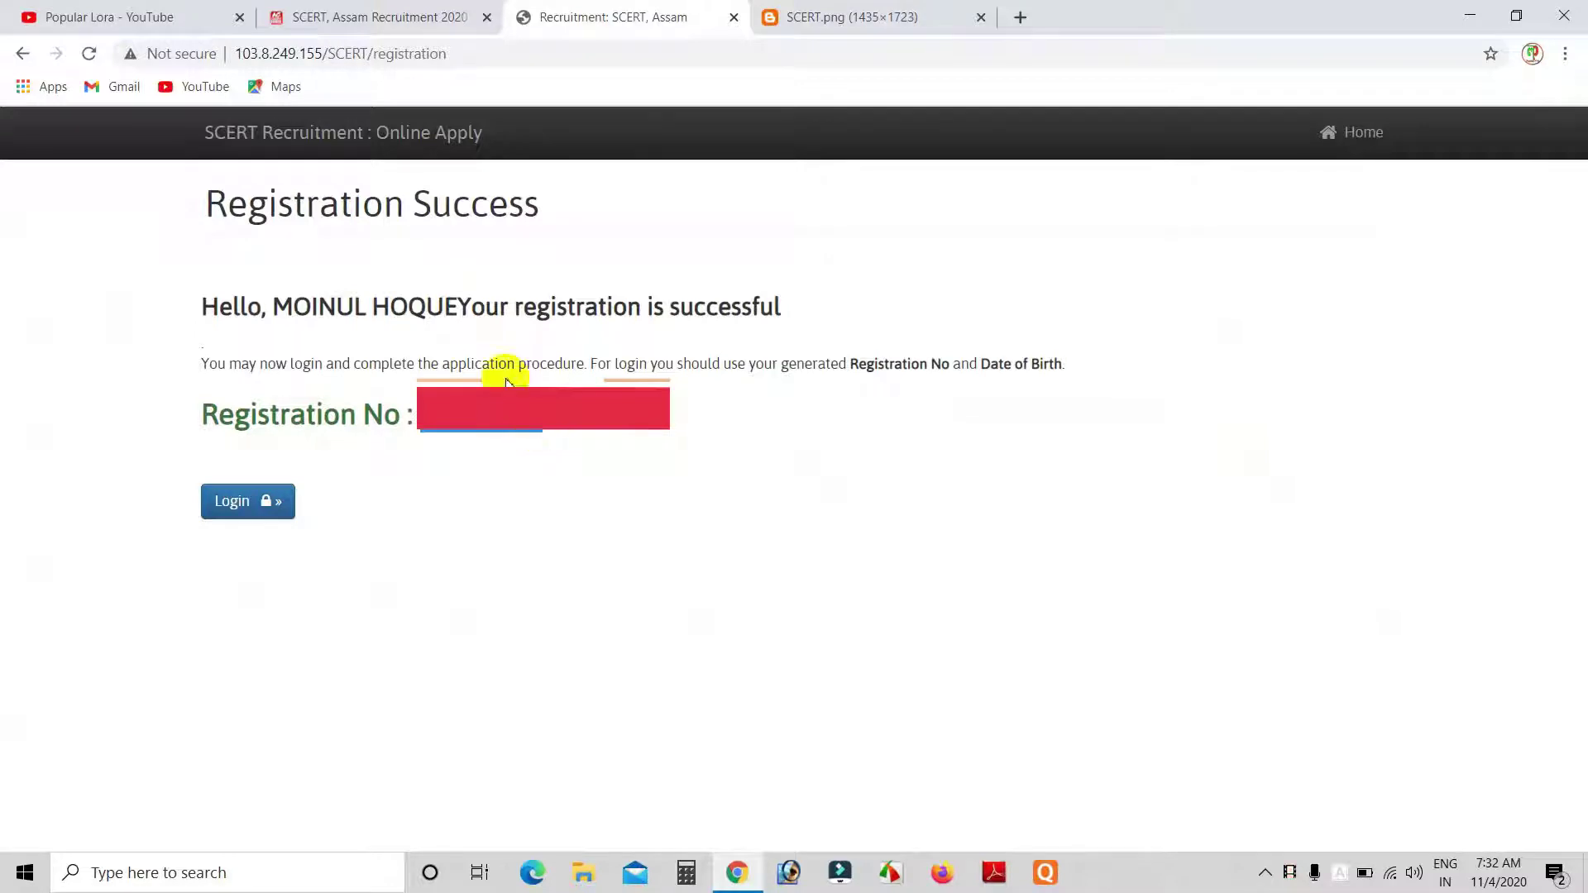
click(248, 501)
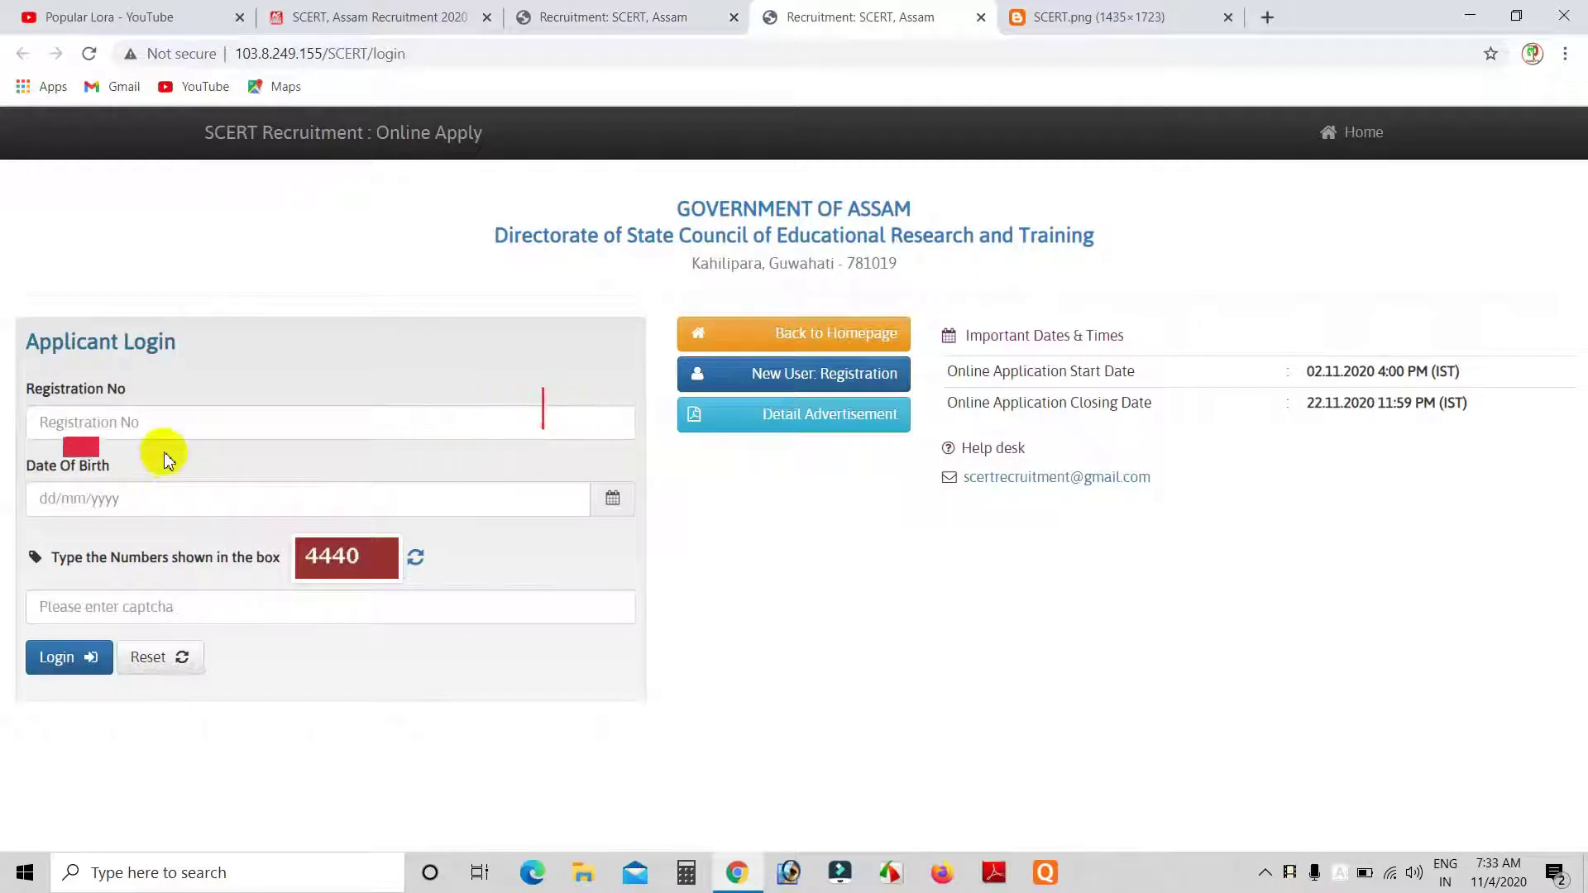
- Fill in the applicant's registration number and date of birth in the Applicant Login form
click(170, 429)
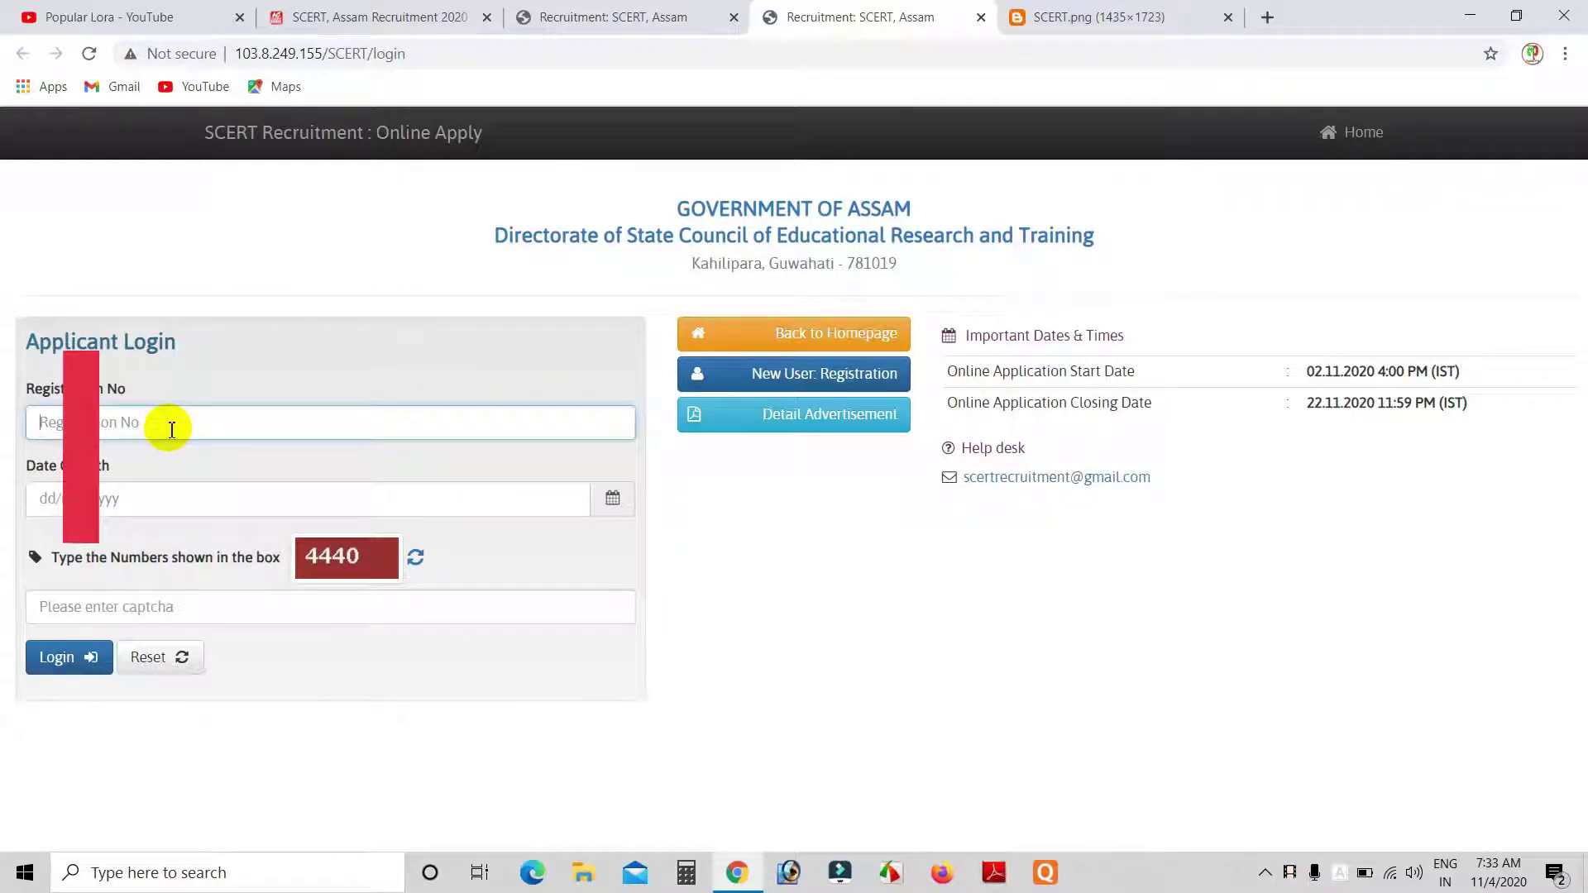
key(ctrl+v)
click(613, 501)
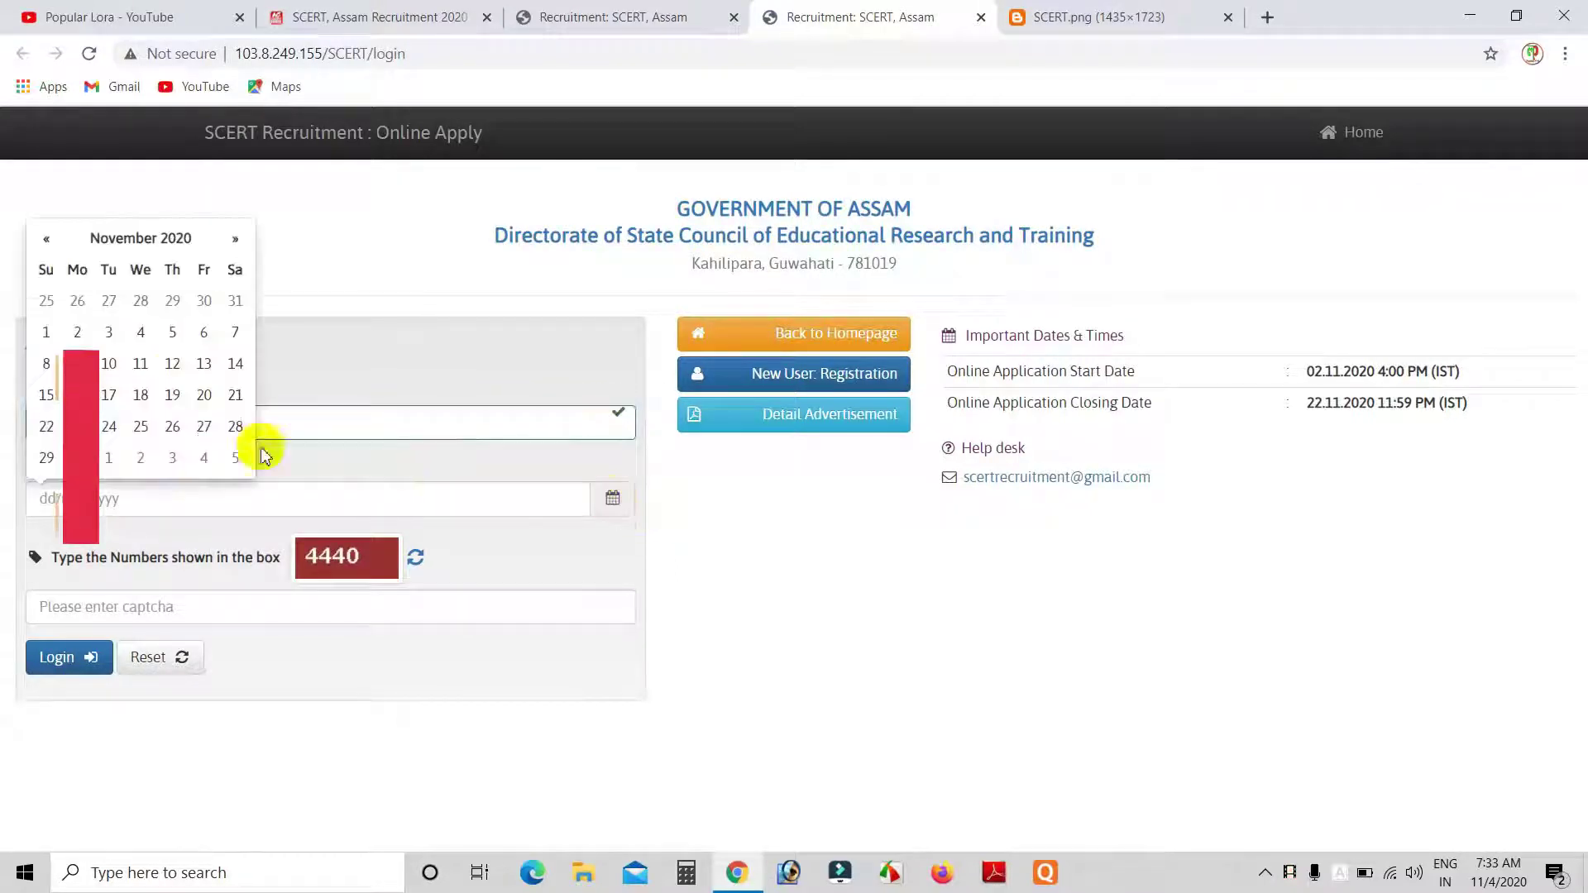
click(141, 238)
click(139, 238)
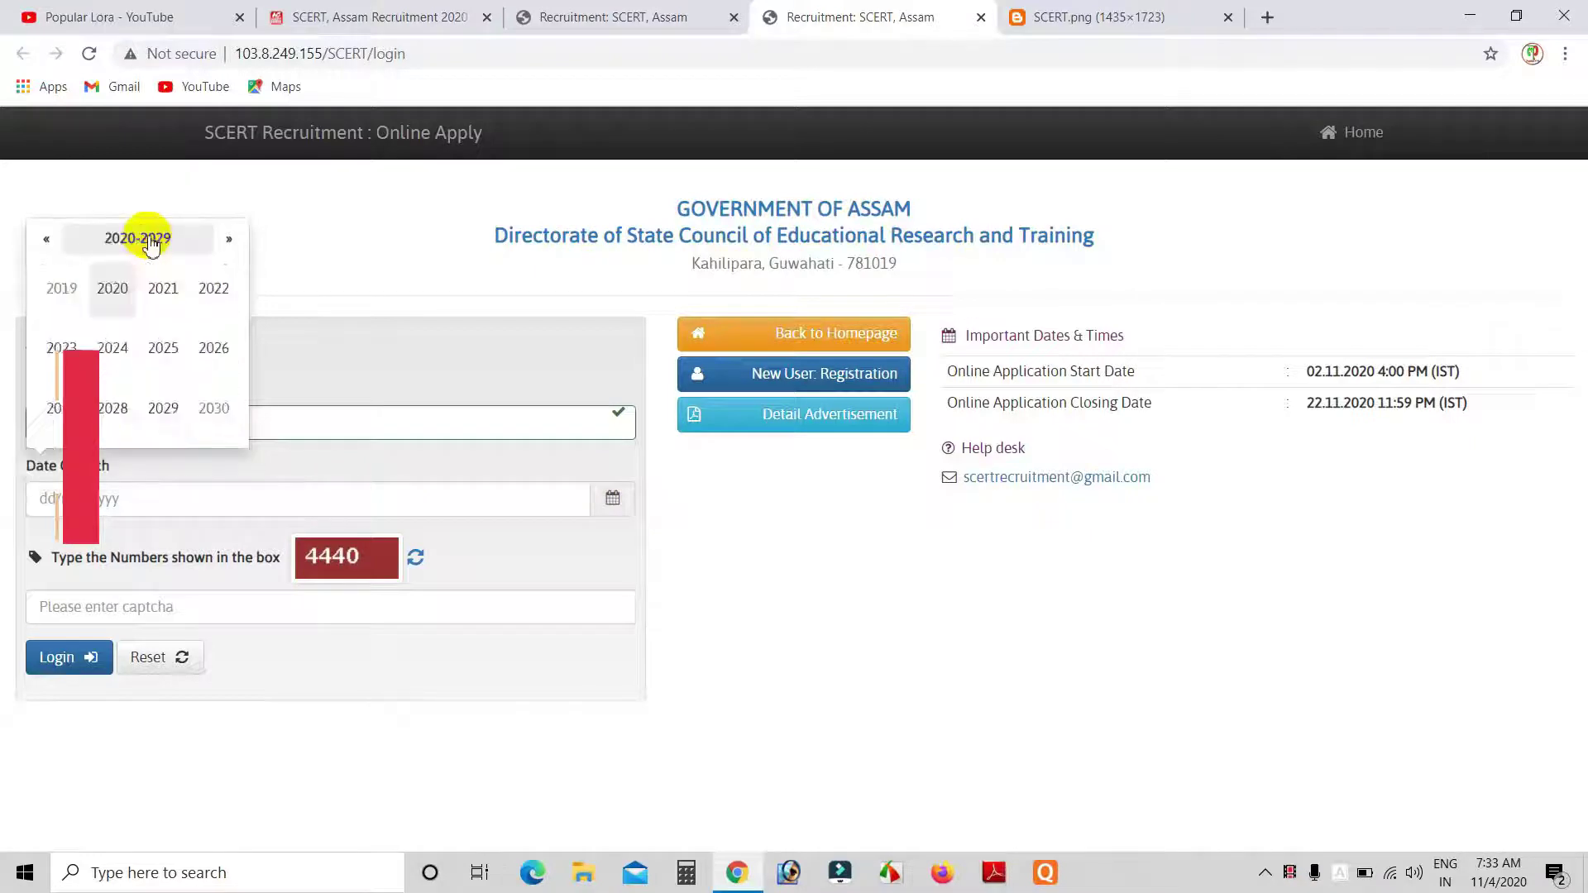
click(48, 239)
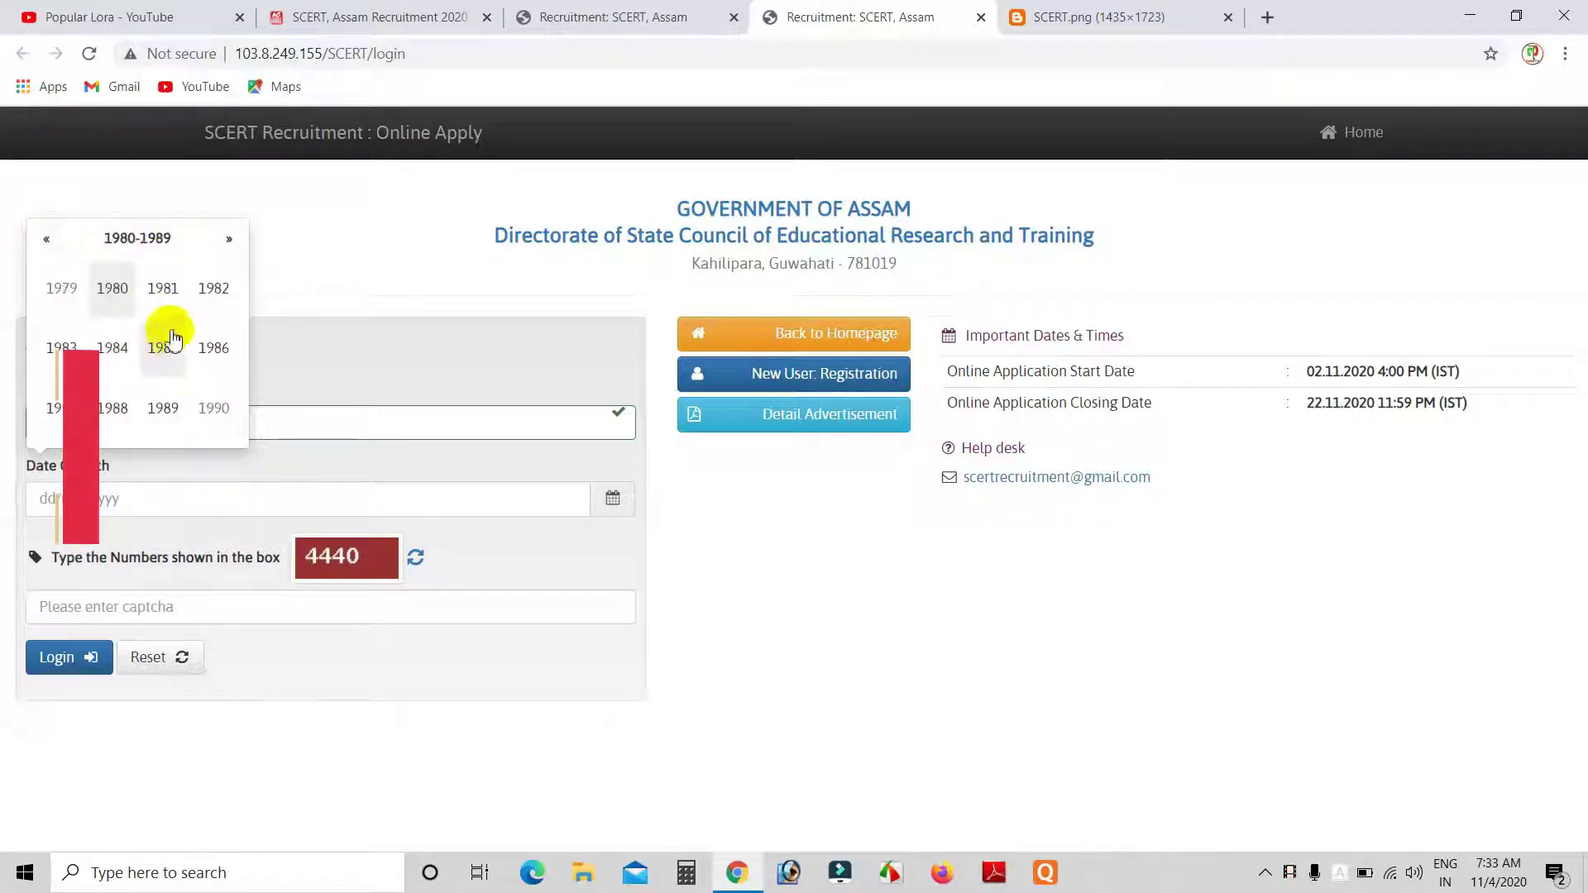
click(229, 239)
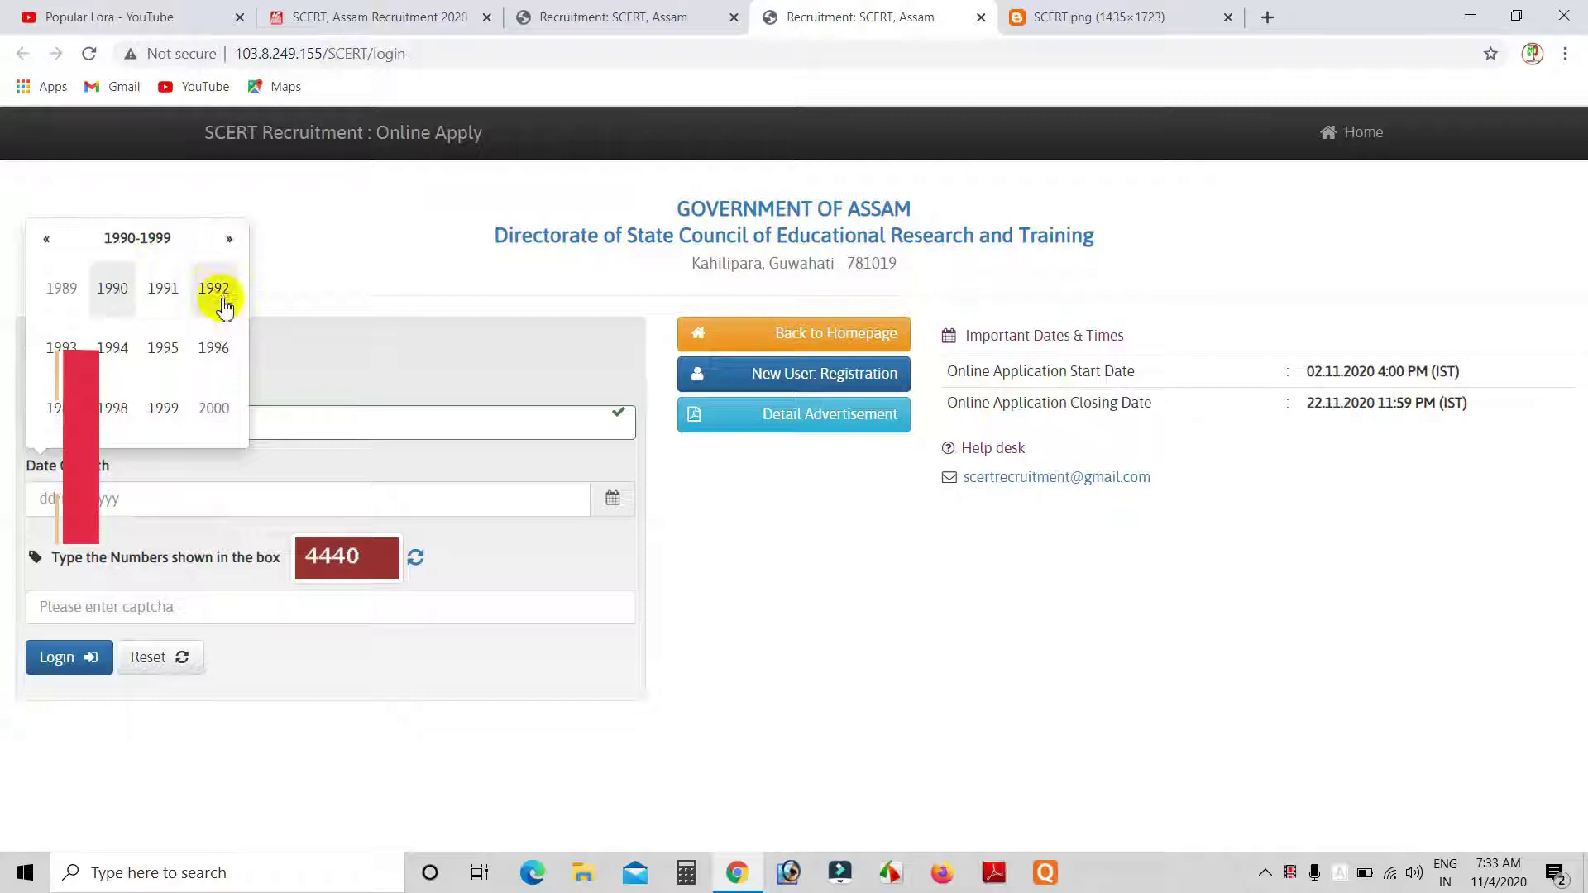
click(218, 348)
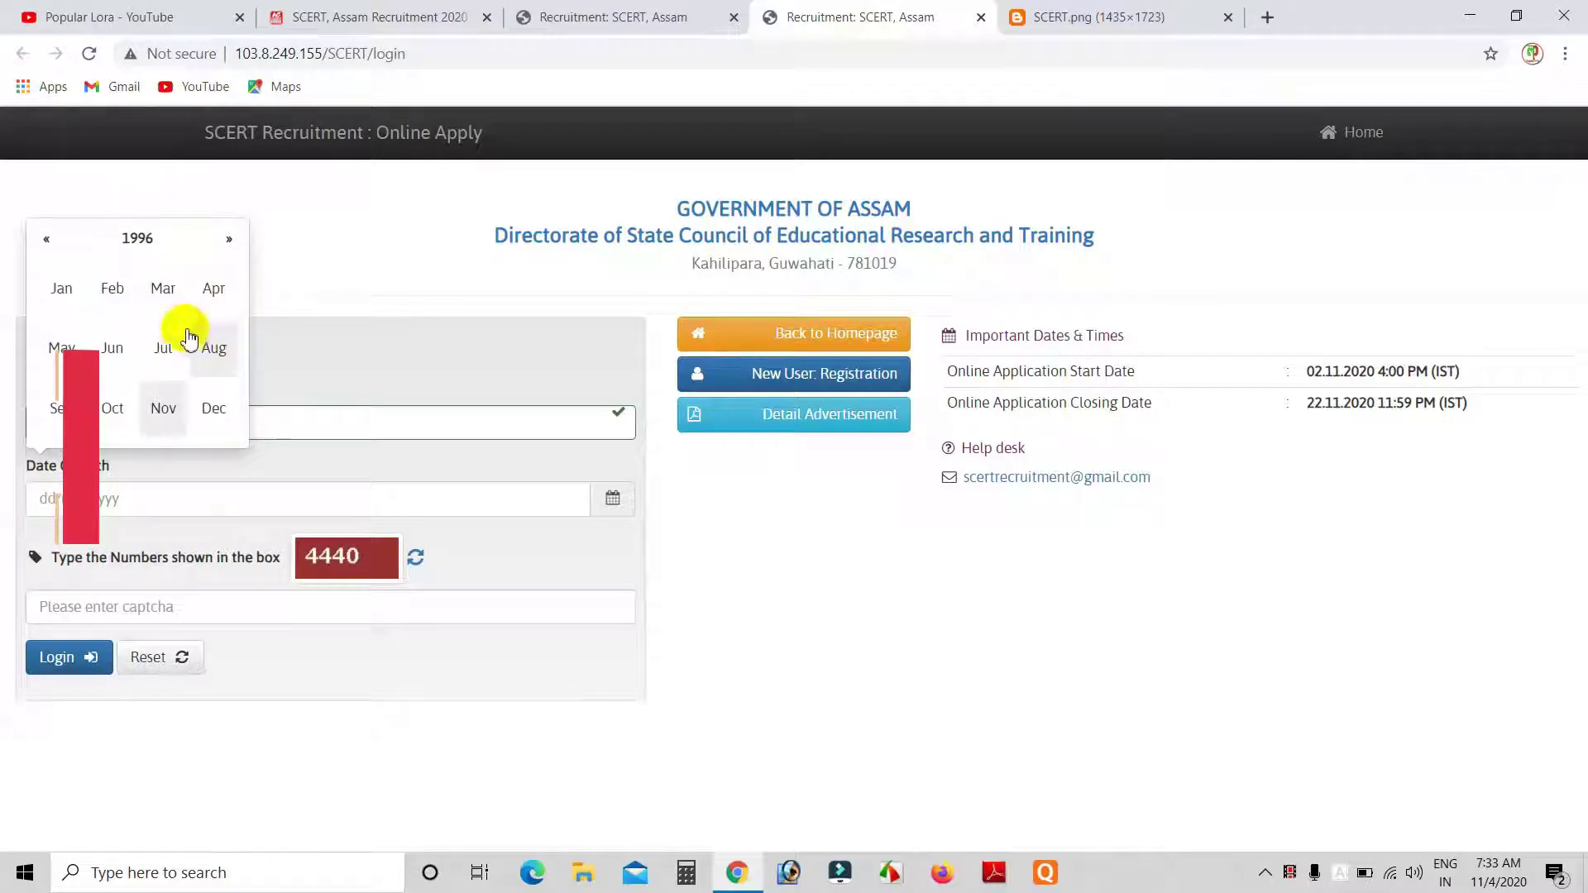
click(58, 348)
click(205, 300)
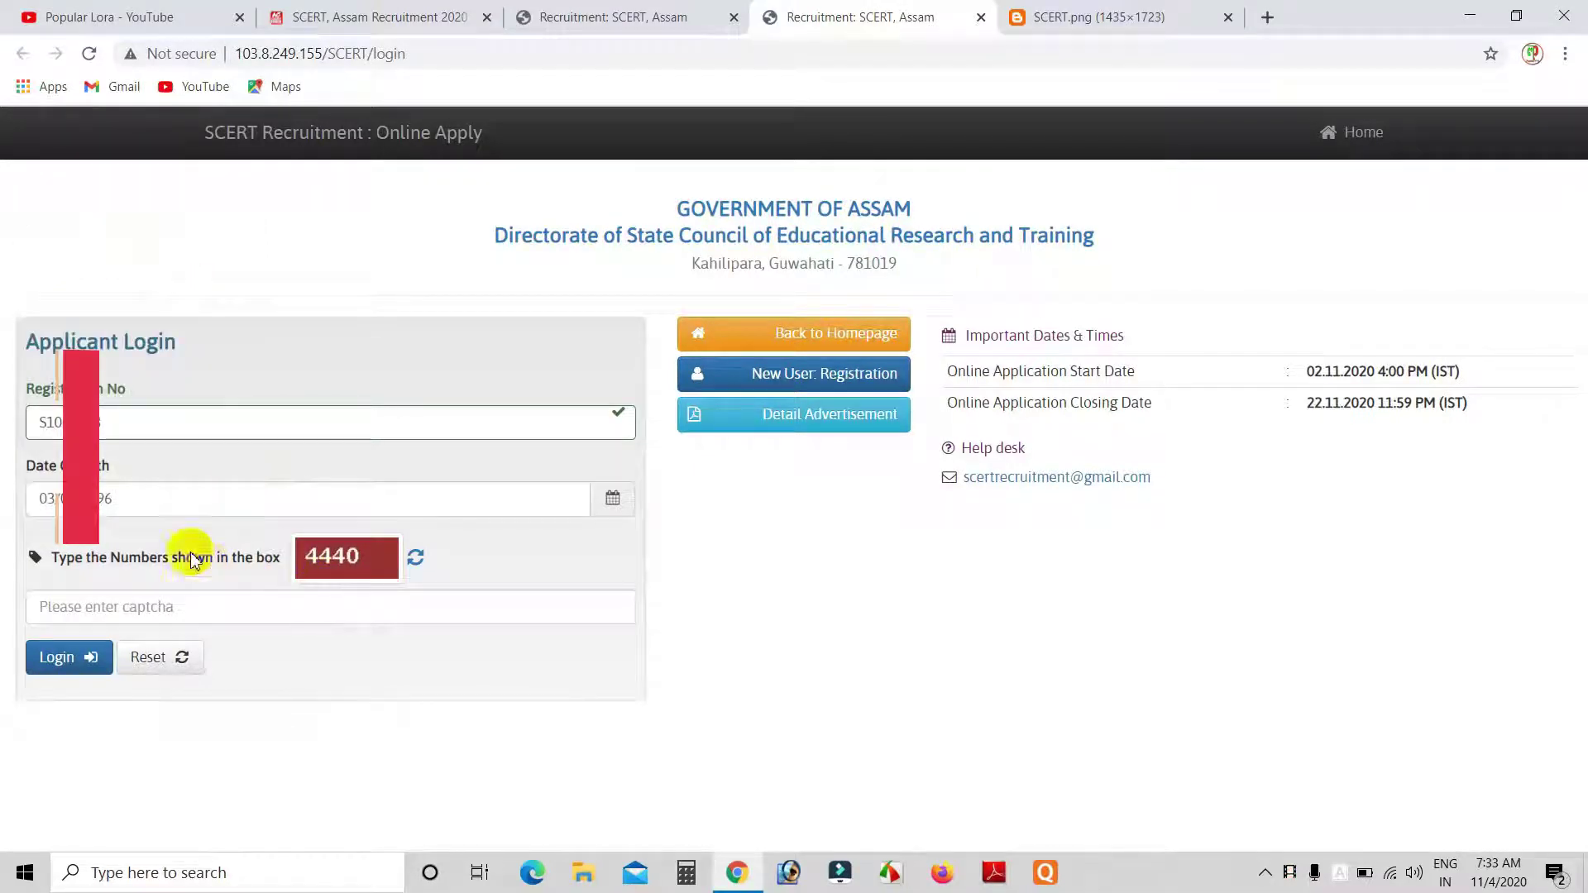
- Enter the displayed captcha code in the Applicant Login form and log in
click(231, 601)
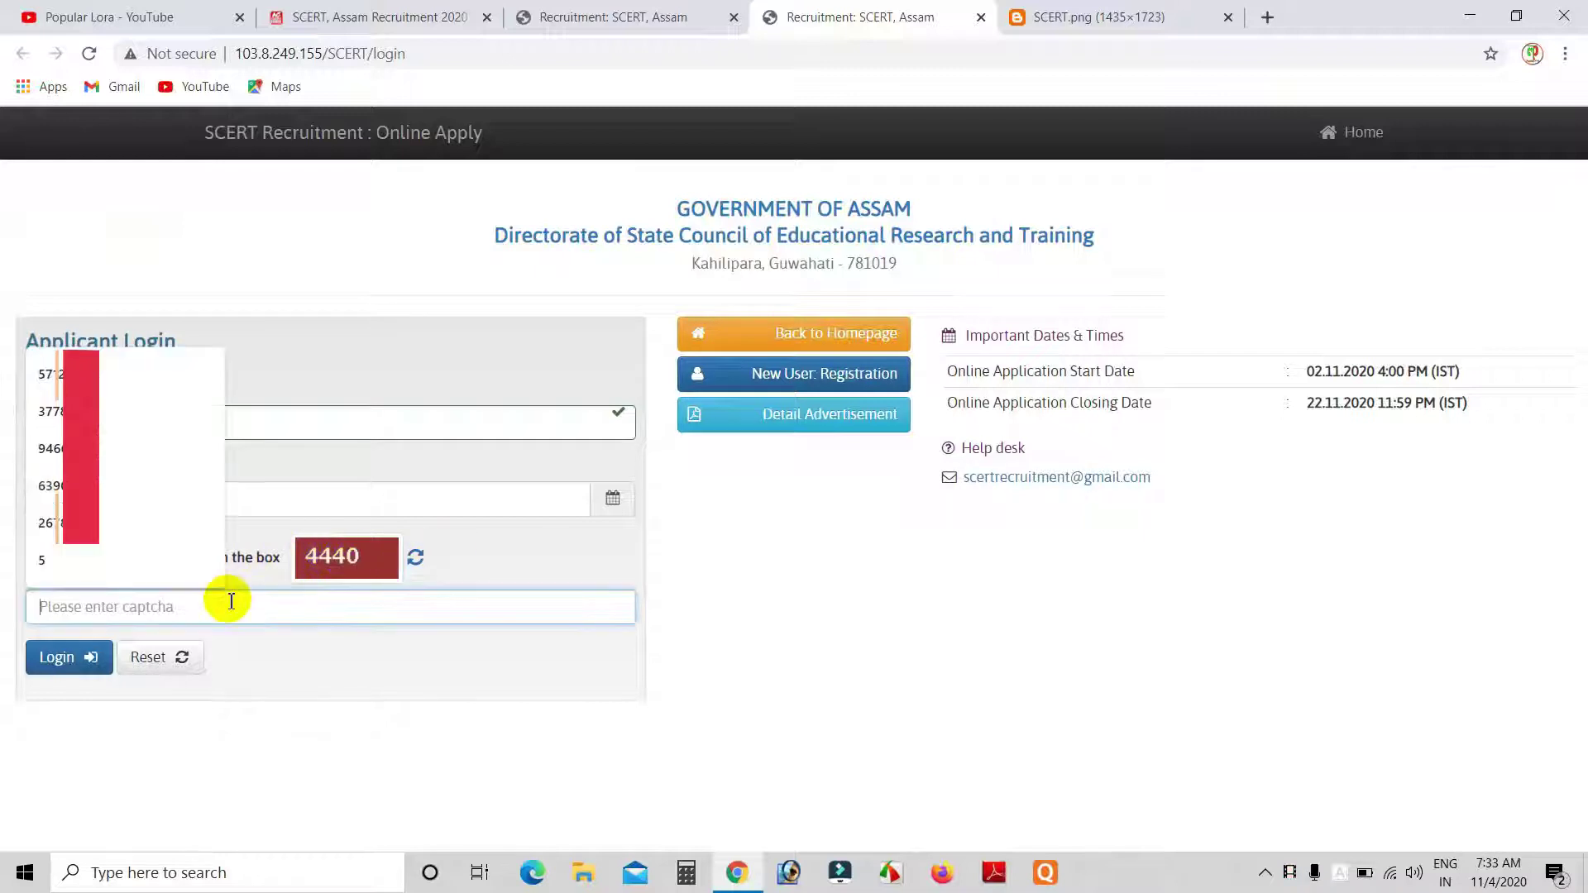
text(4440)
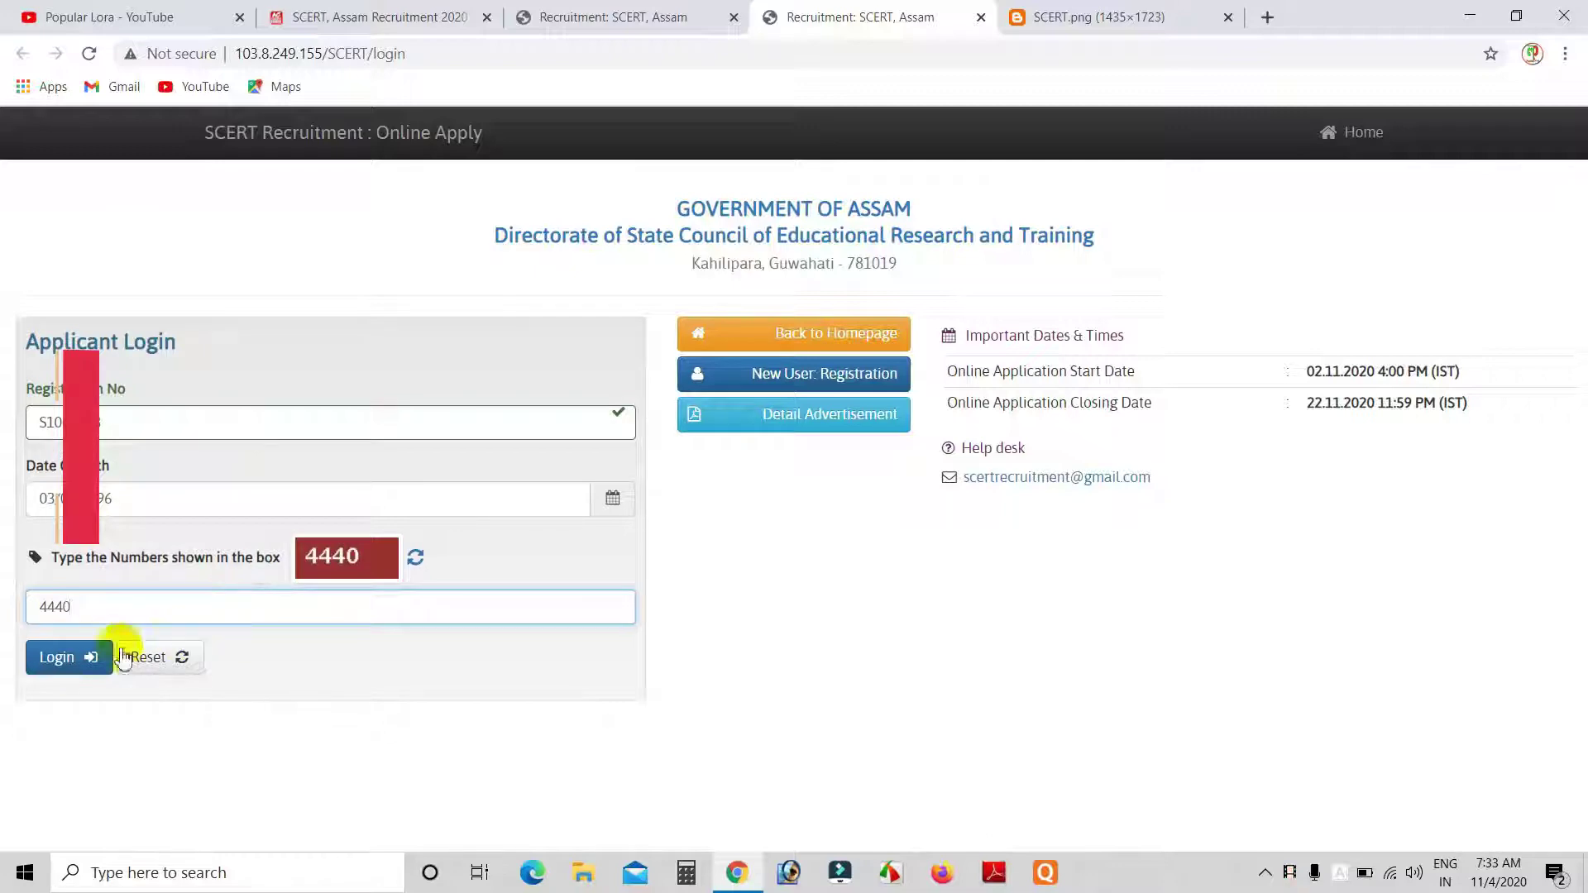
click(70, 658)
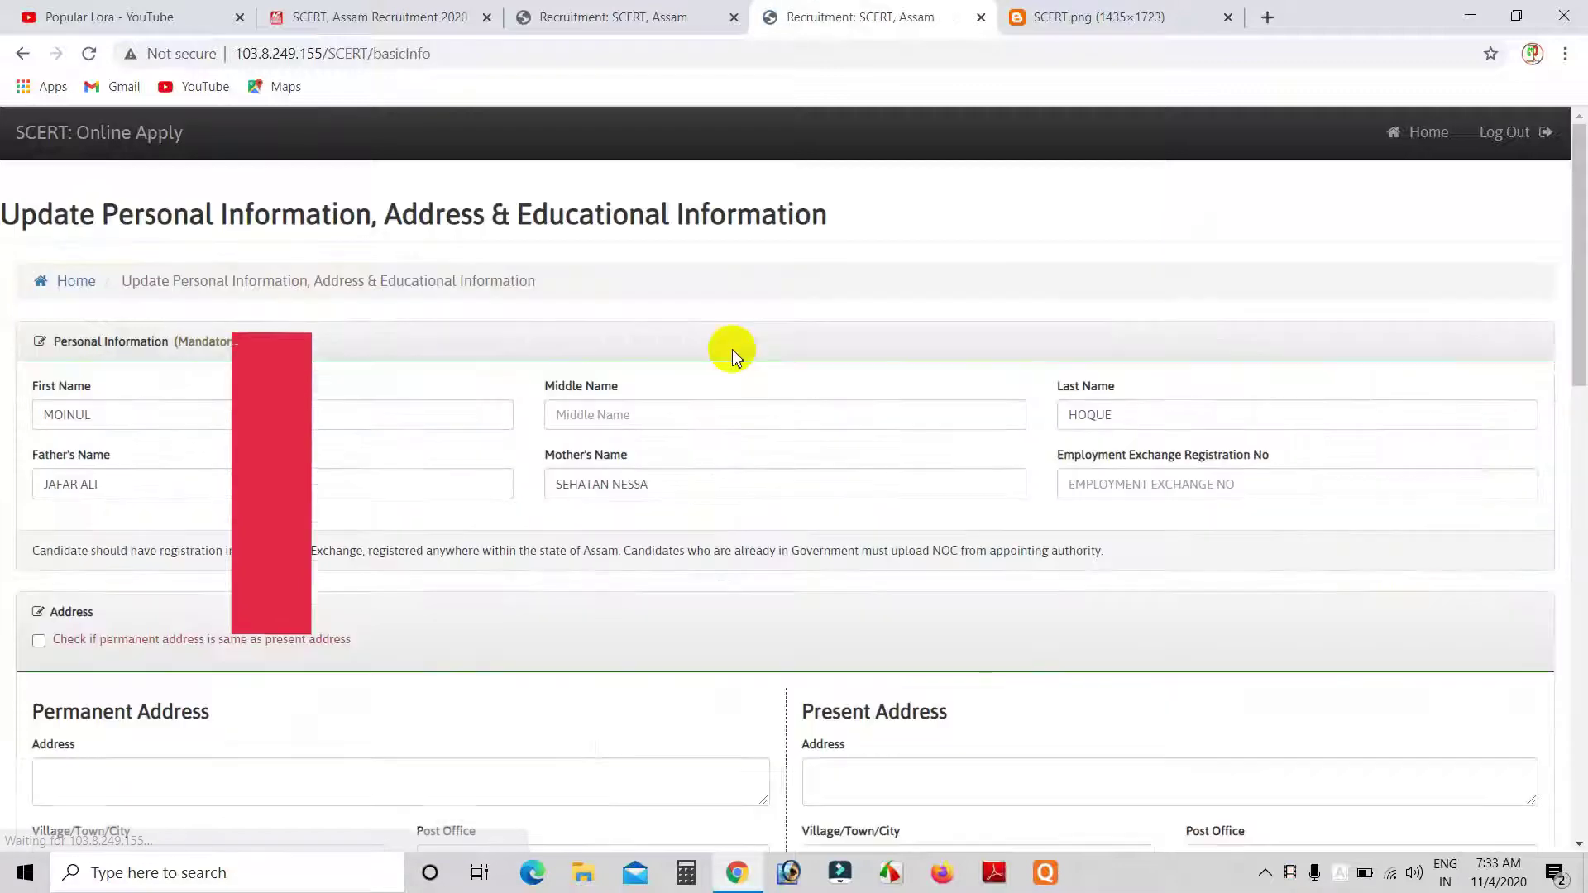
- Examine the Personal Information and Address sections, including the state and district choices for the permanent address
scroll(132, 491, down, 1)
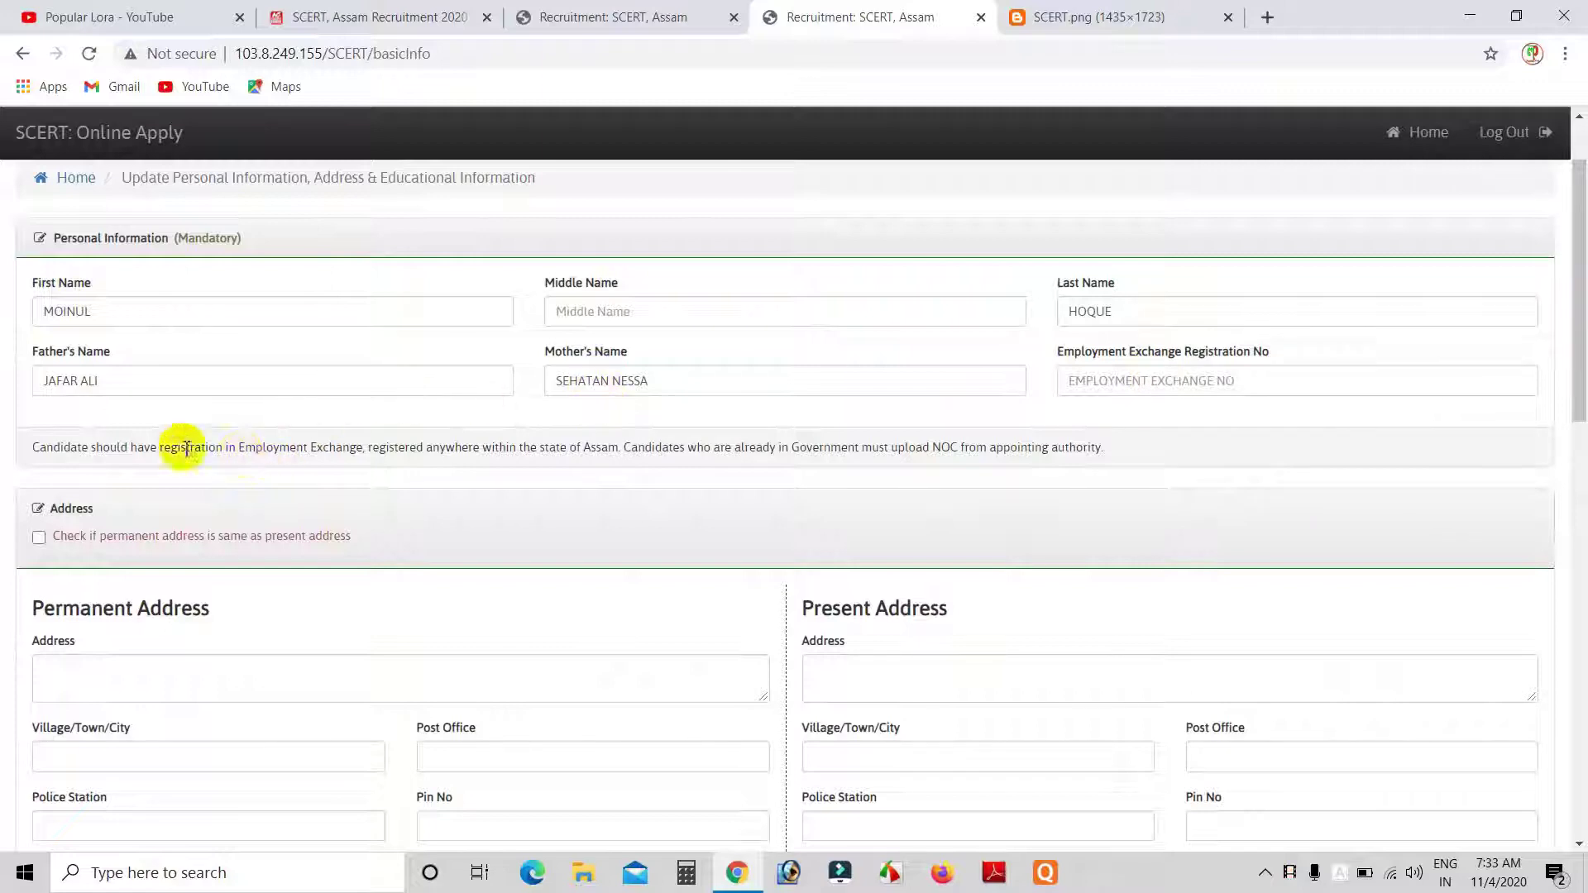
scroll(60, 527, down, 2)
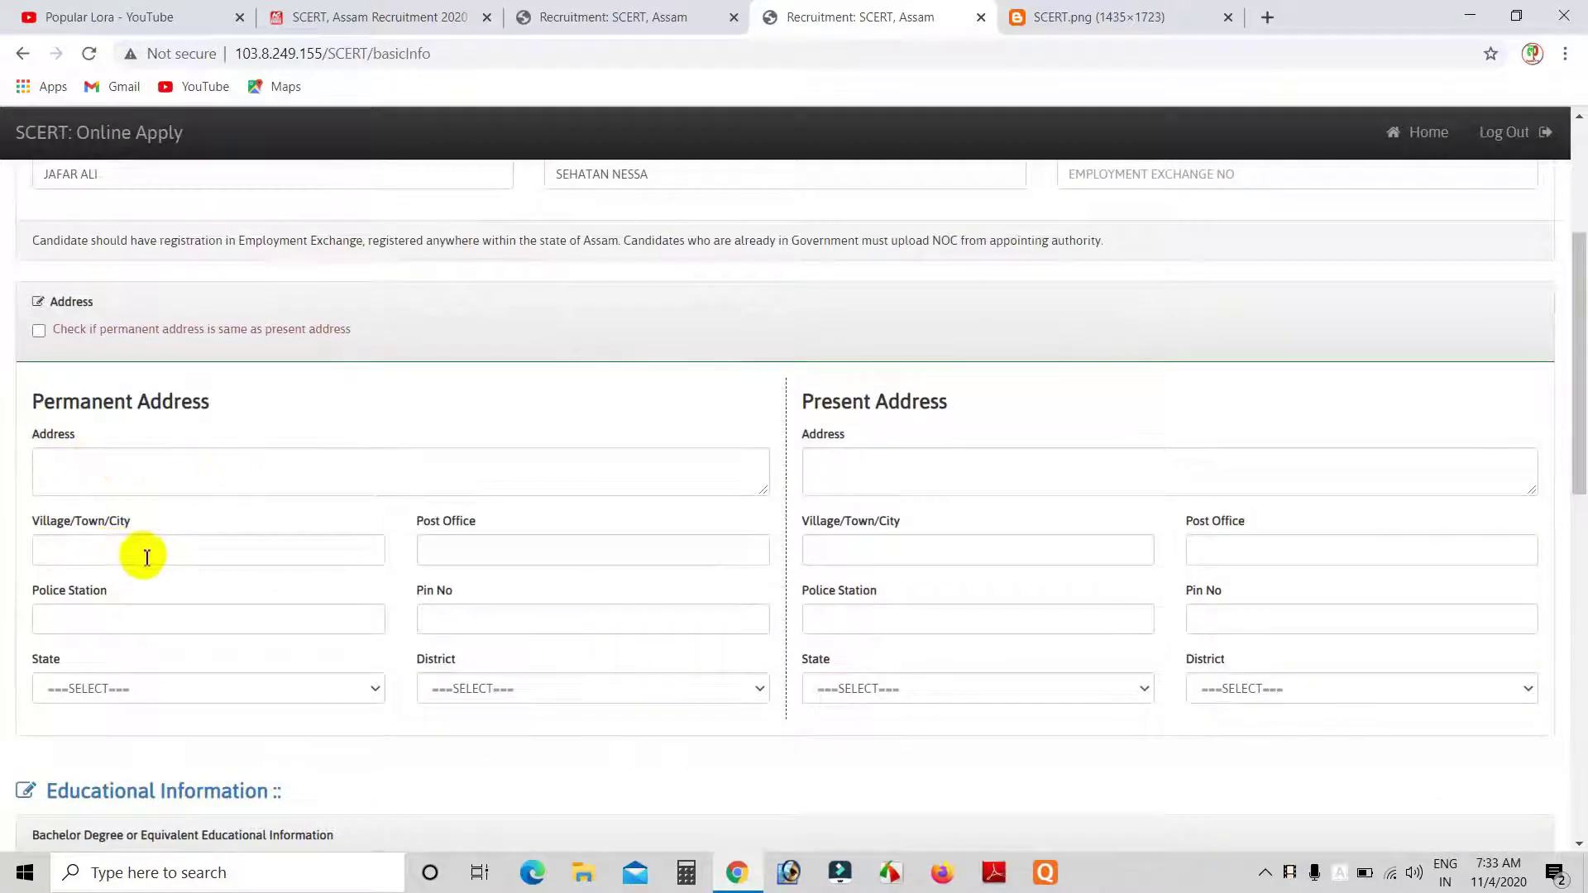
scroll(160, 557, down, 1)
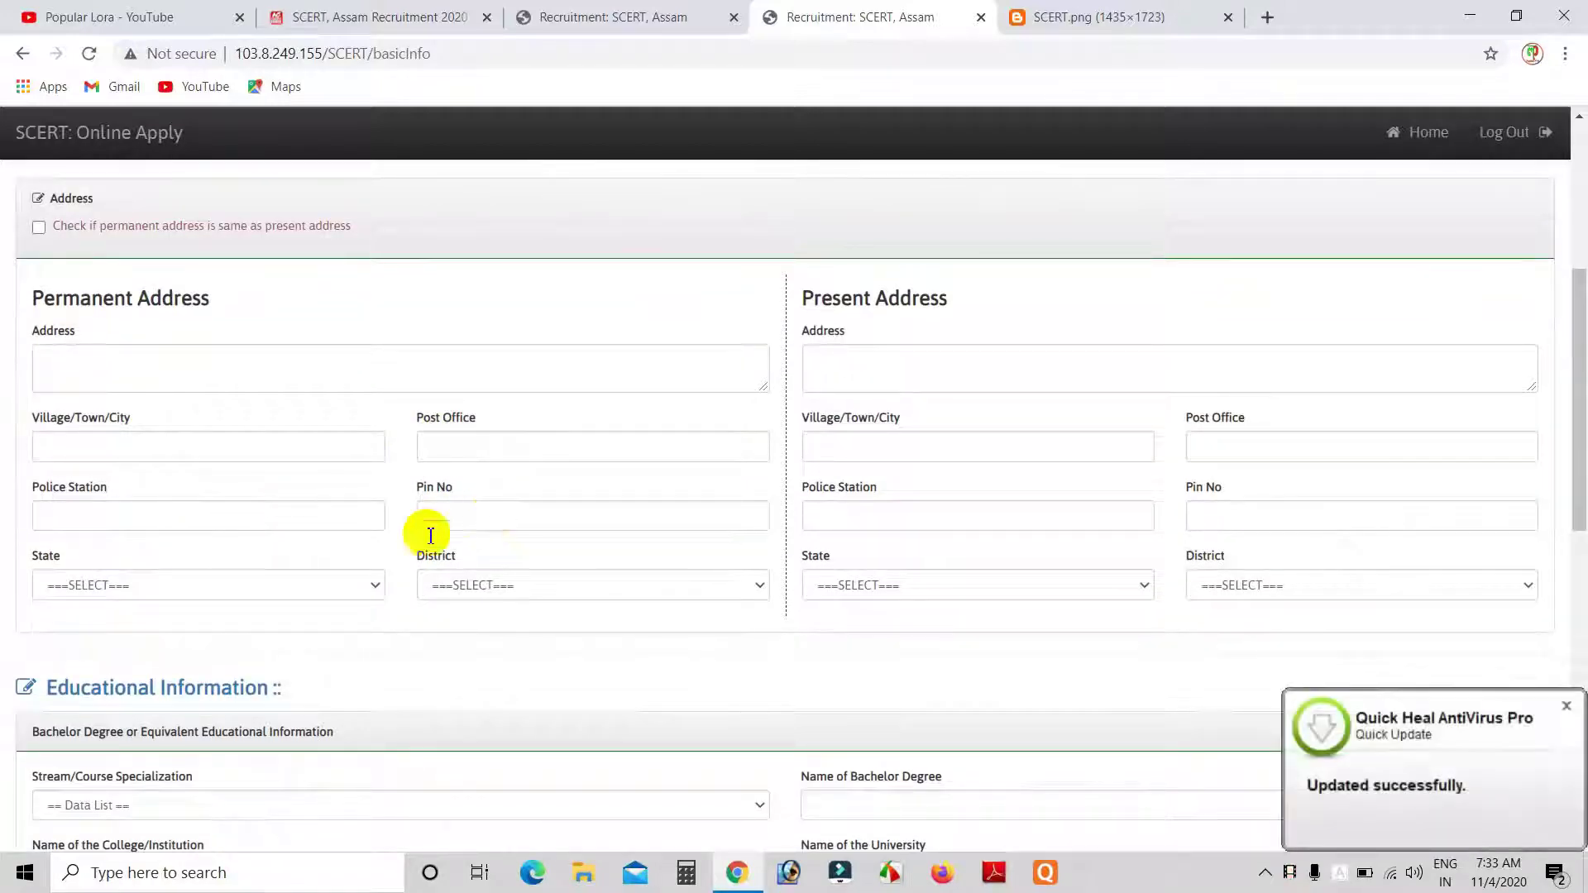
click(308, 602)
scroll(298, 546, down, 1)
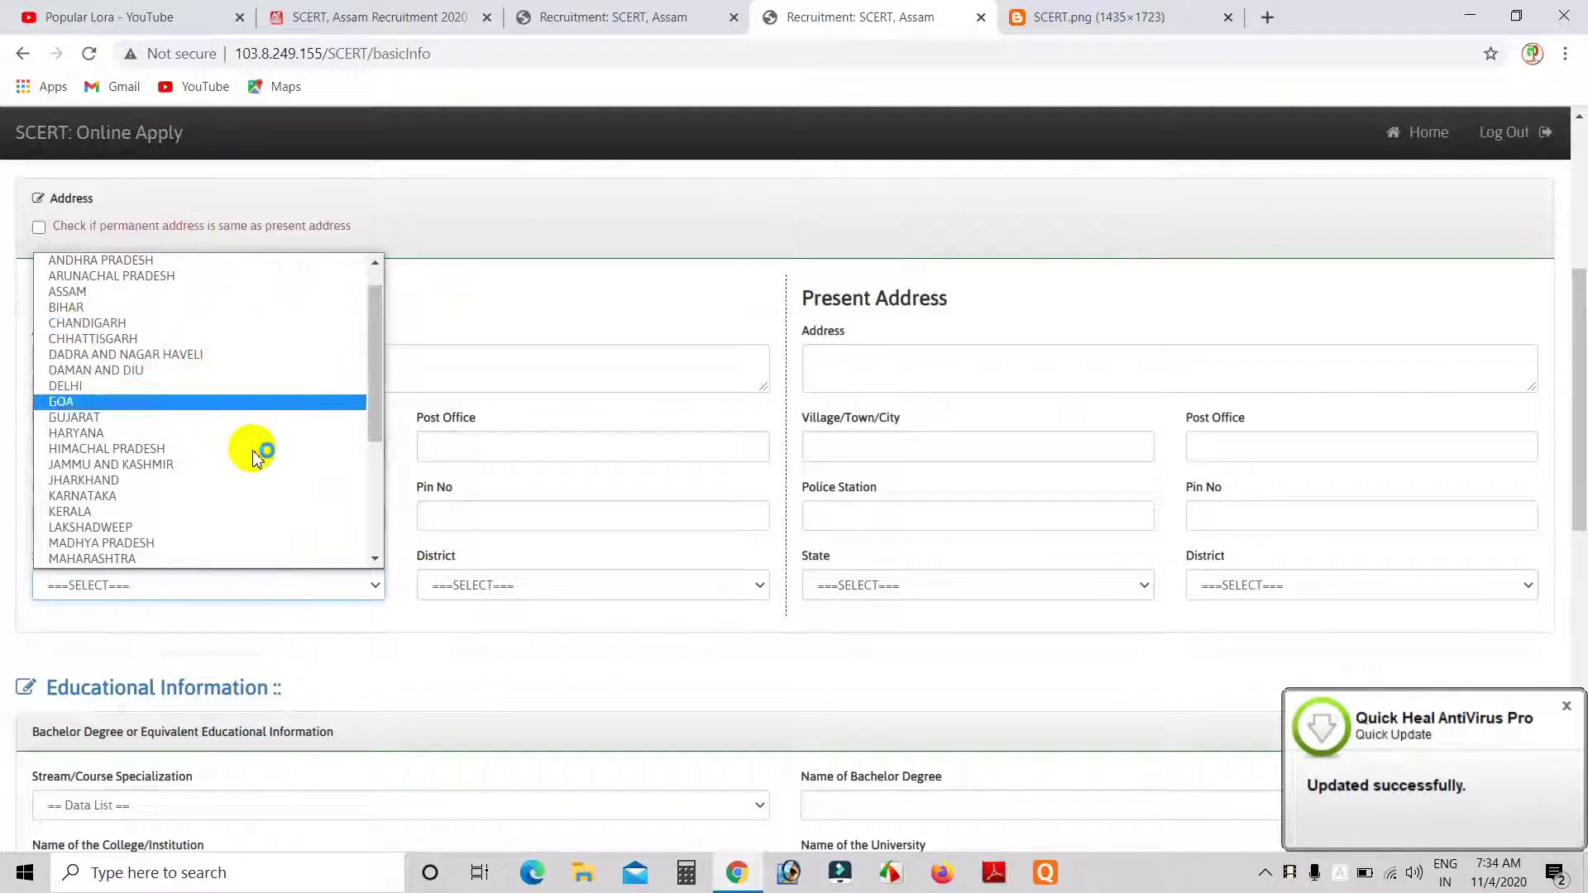
click(437, 666)
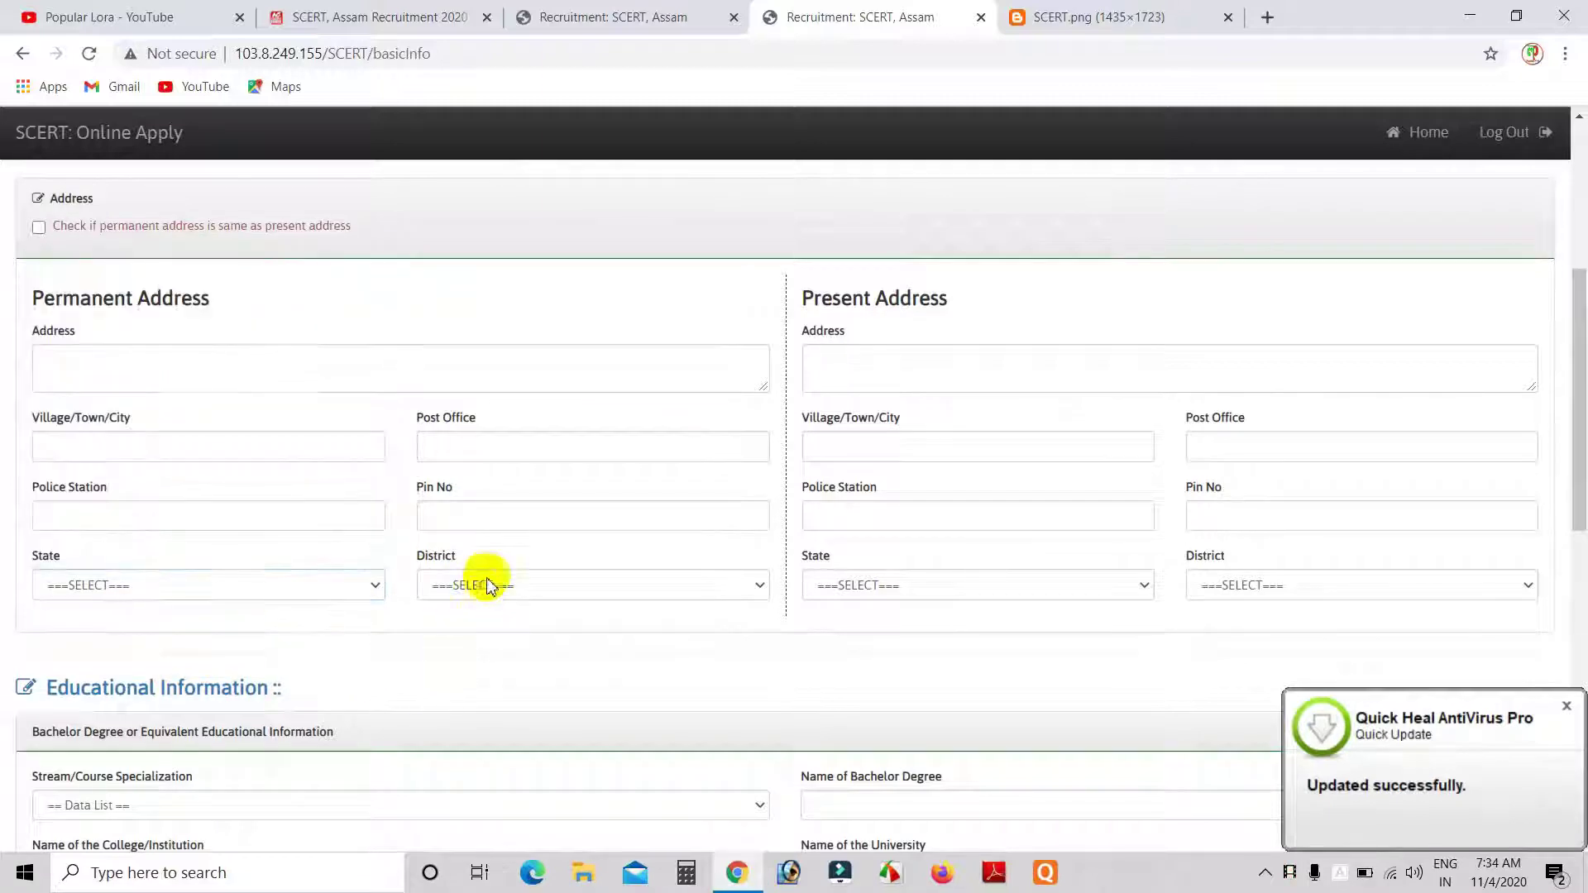
click(482, 583)
scroll(518, 320, down, 1)
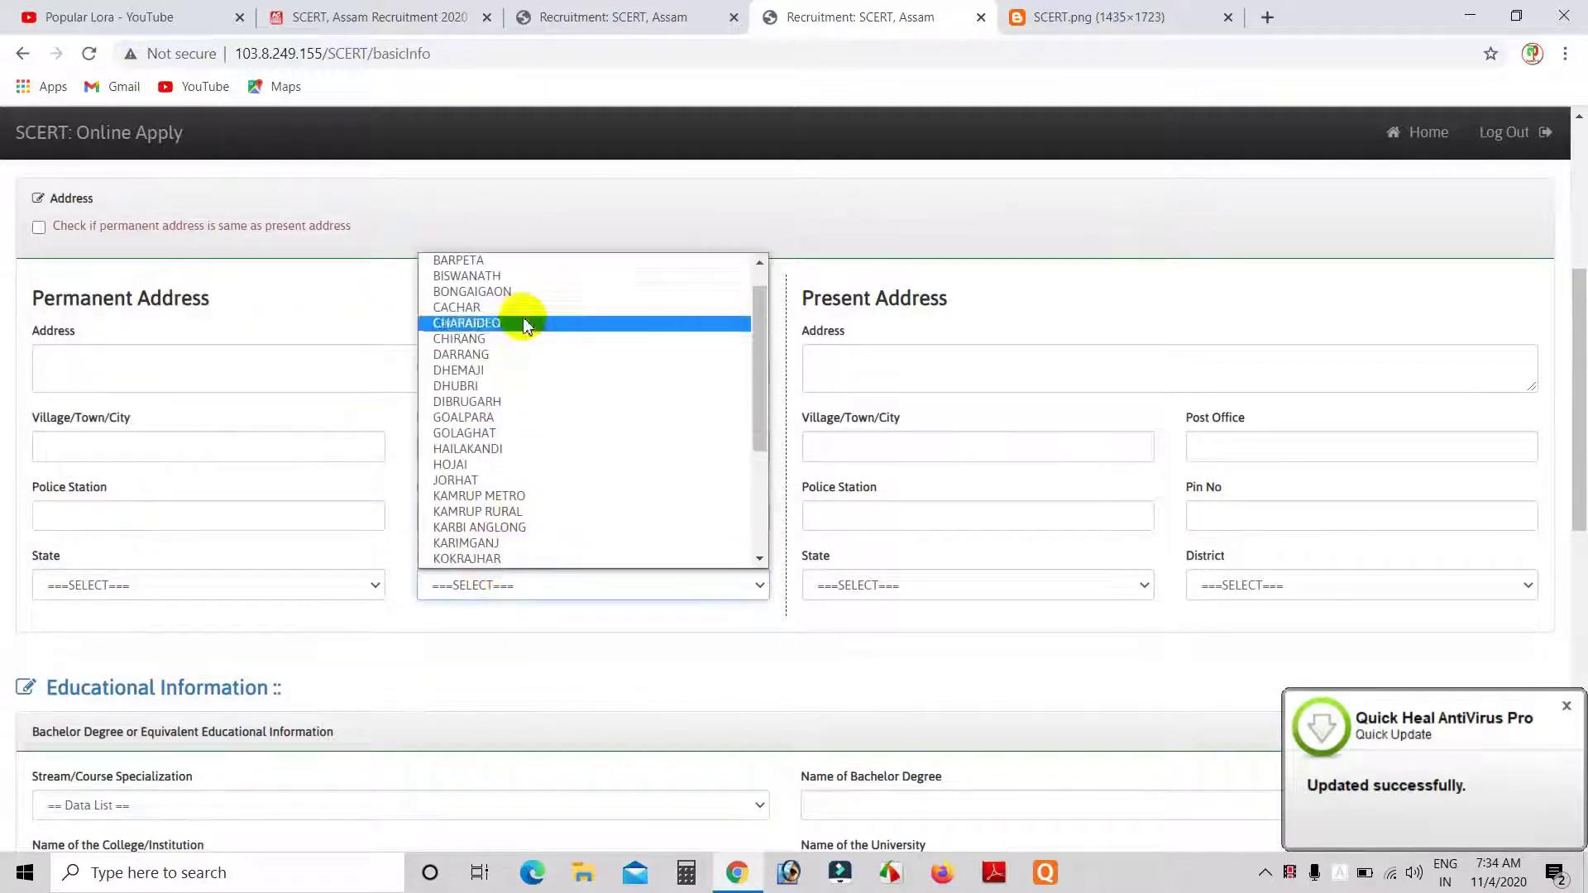
click(504, 662)
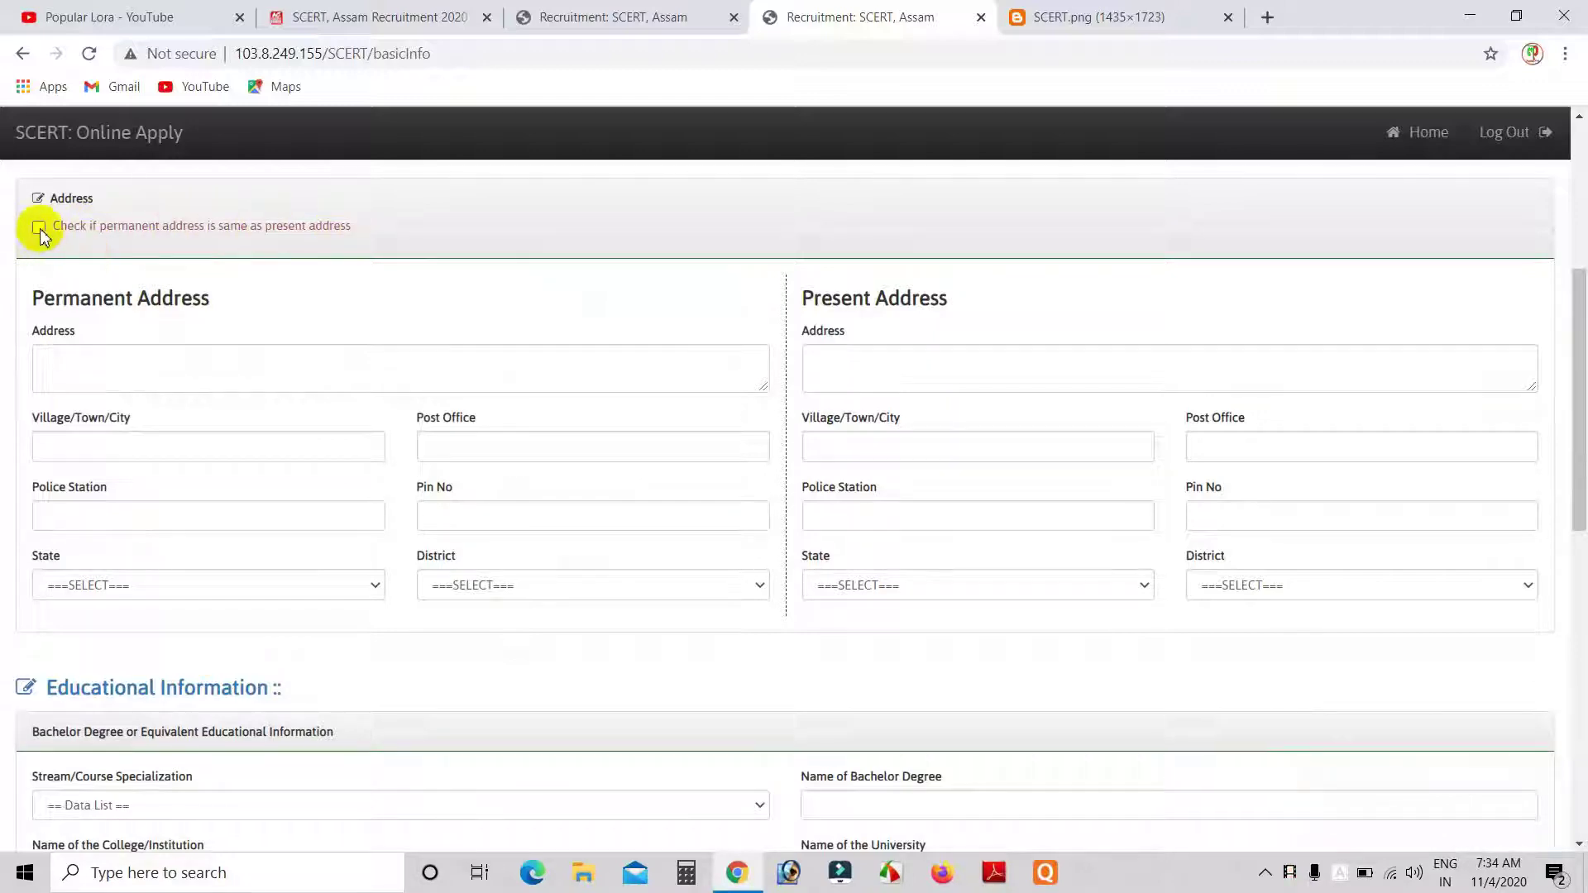
- Examine the Bachelor Degree section, including the choices for Stream/Course Specialization and Name of Bachelor Degree
scroll(124, 632, down, 3)
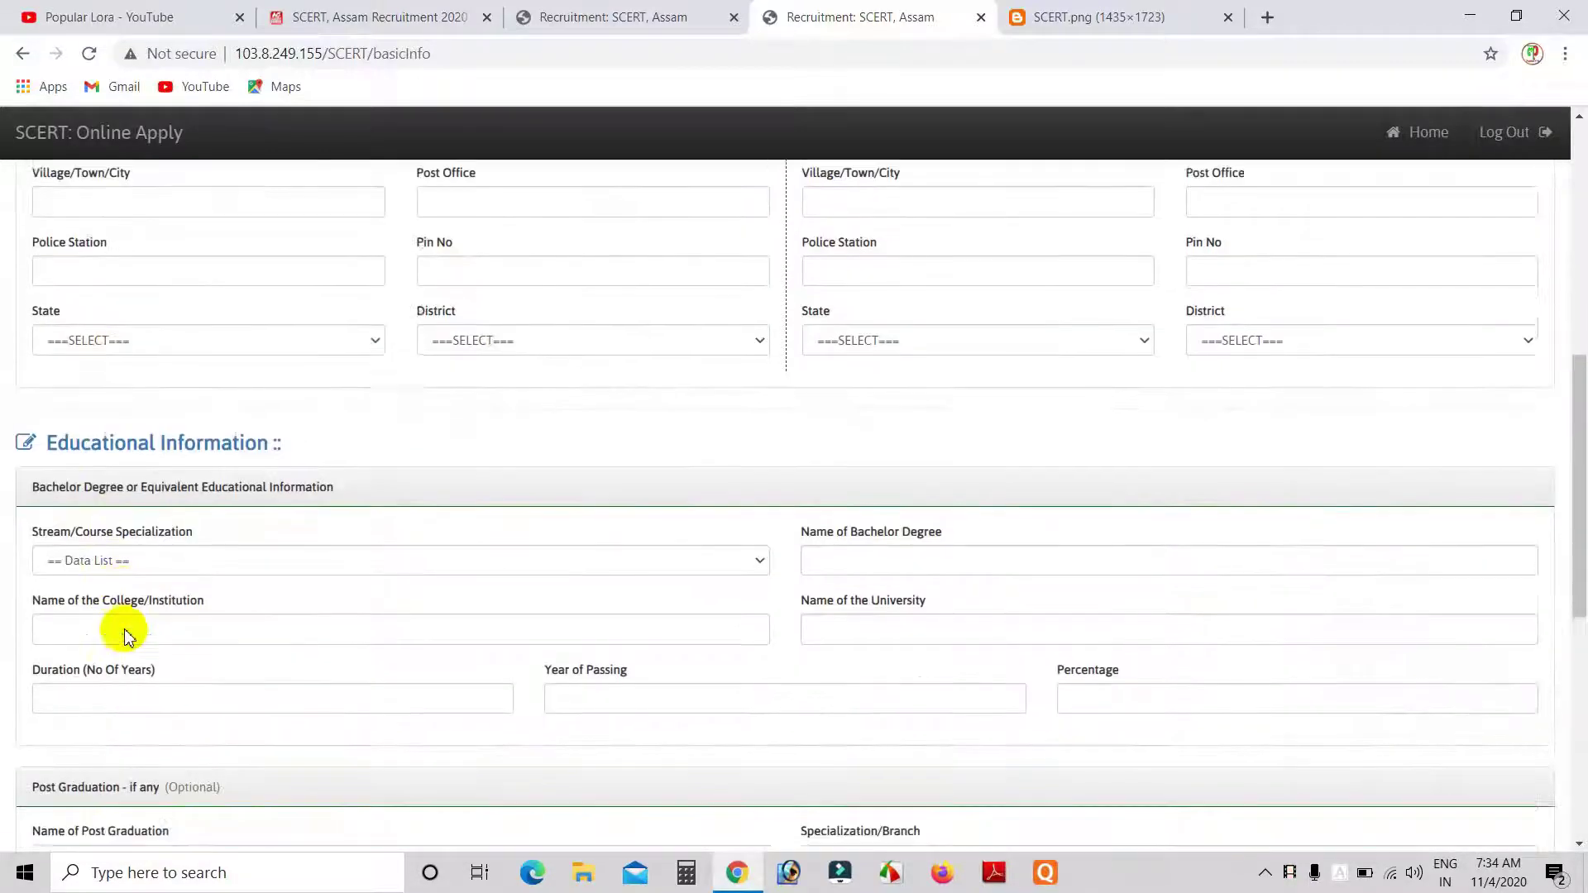
scroll(126, 635, down, 1)
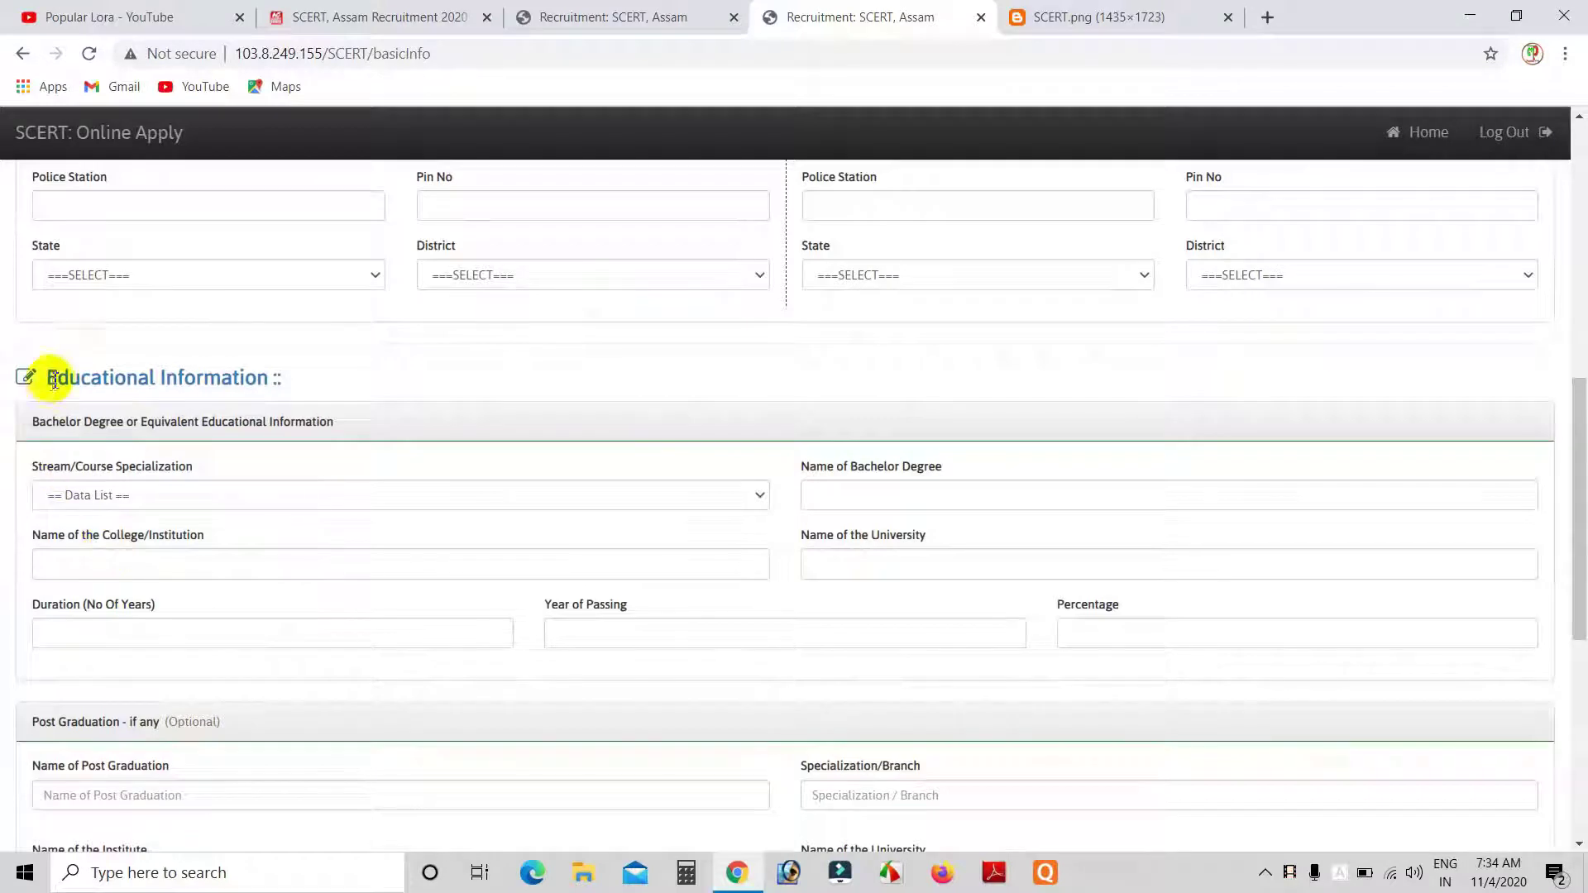
scroll(216, 389, down, 1)
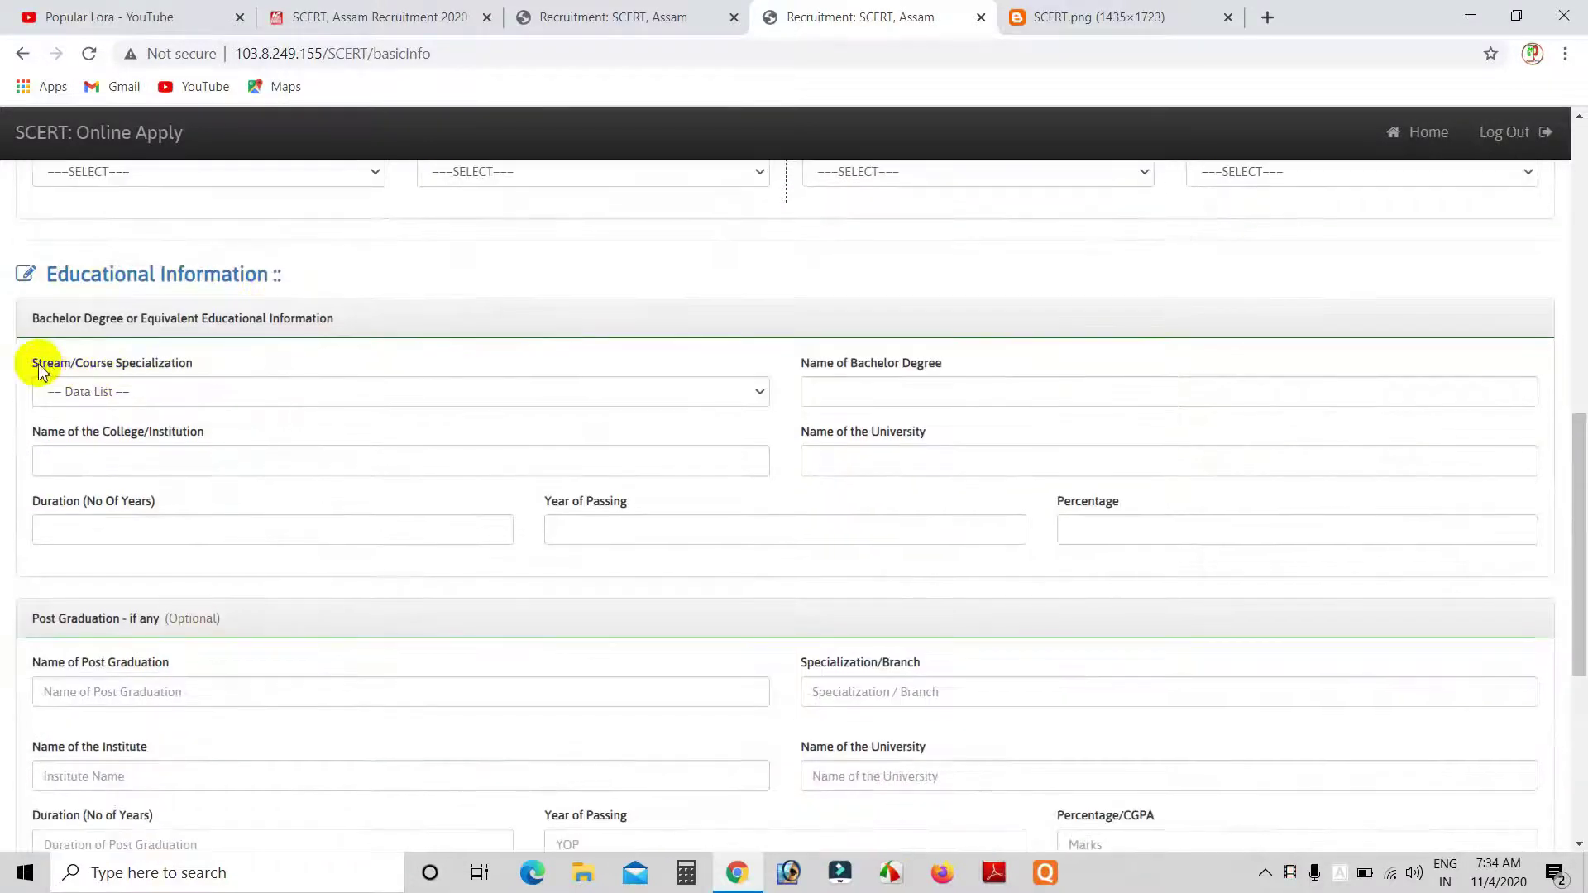
click(724, 397)
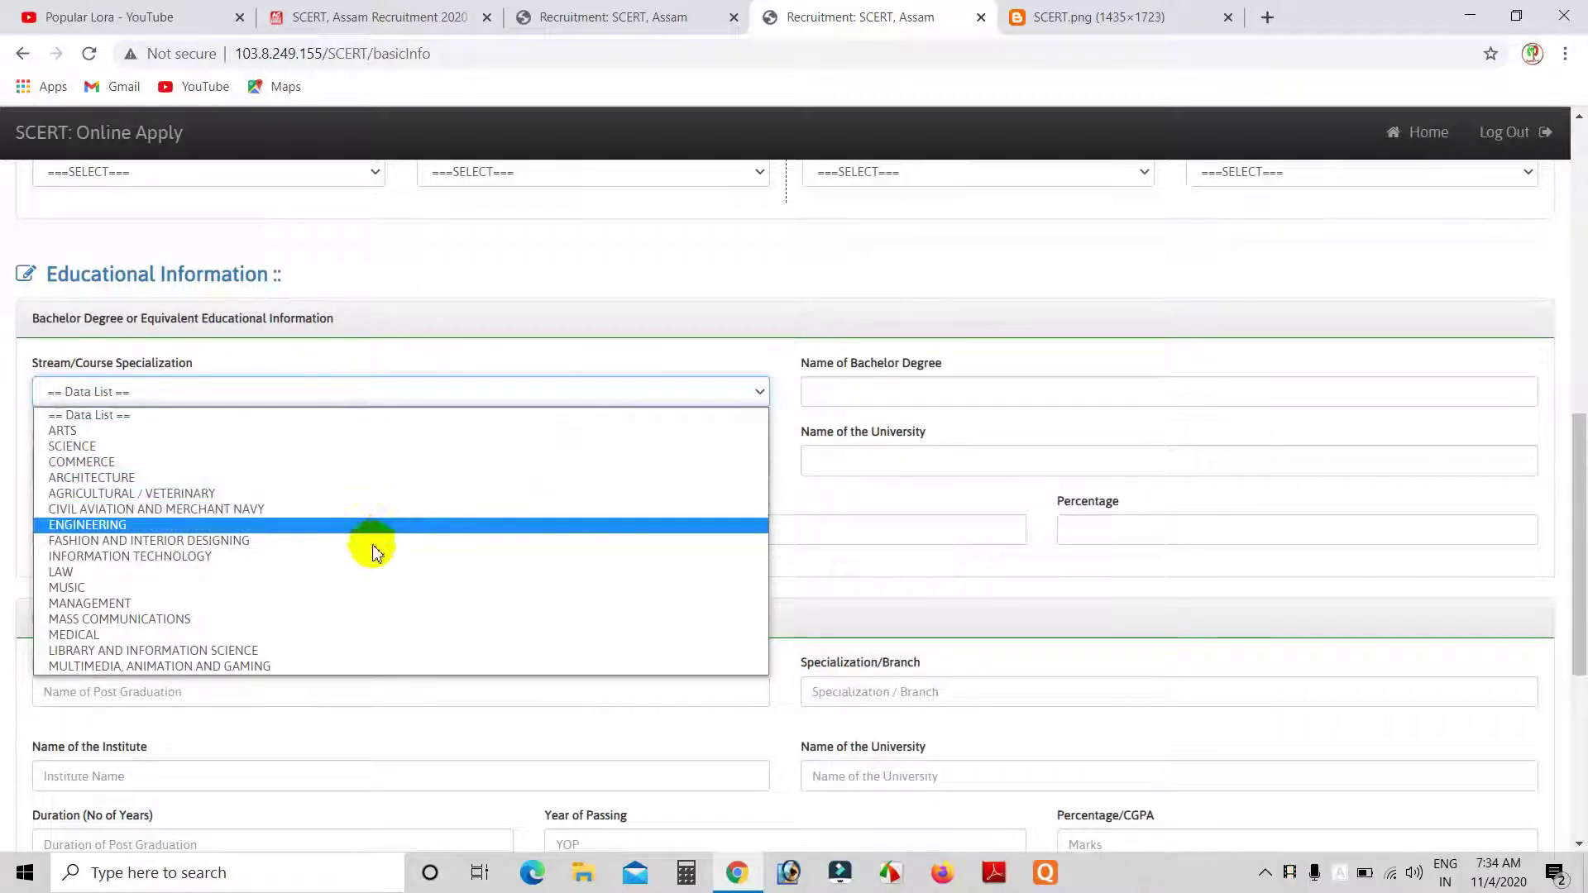
click(903, 512)
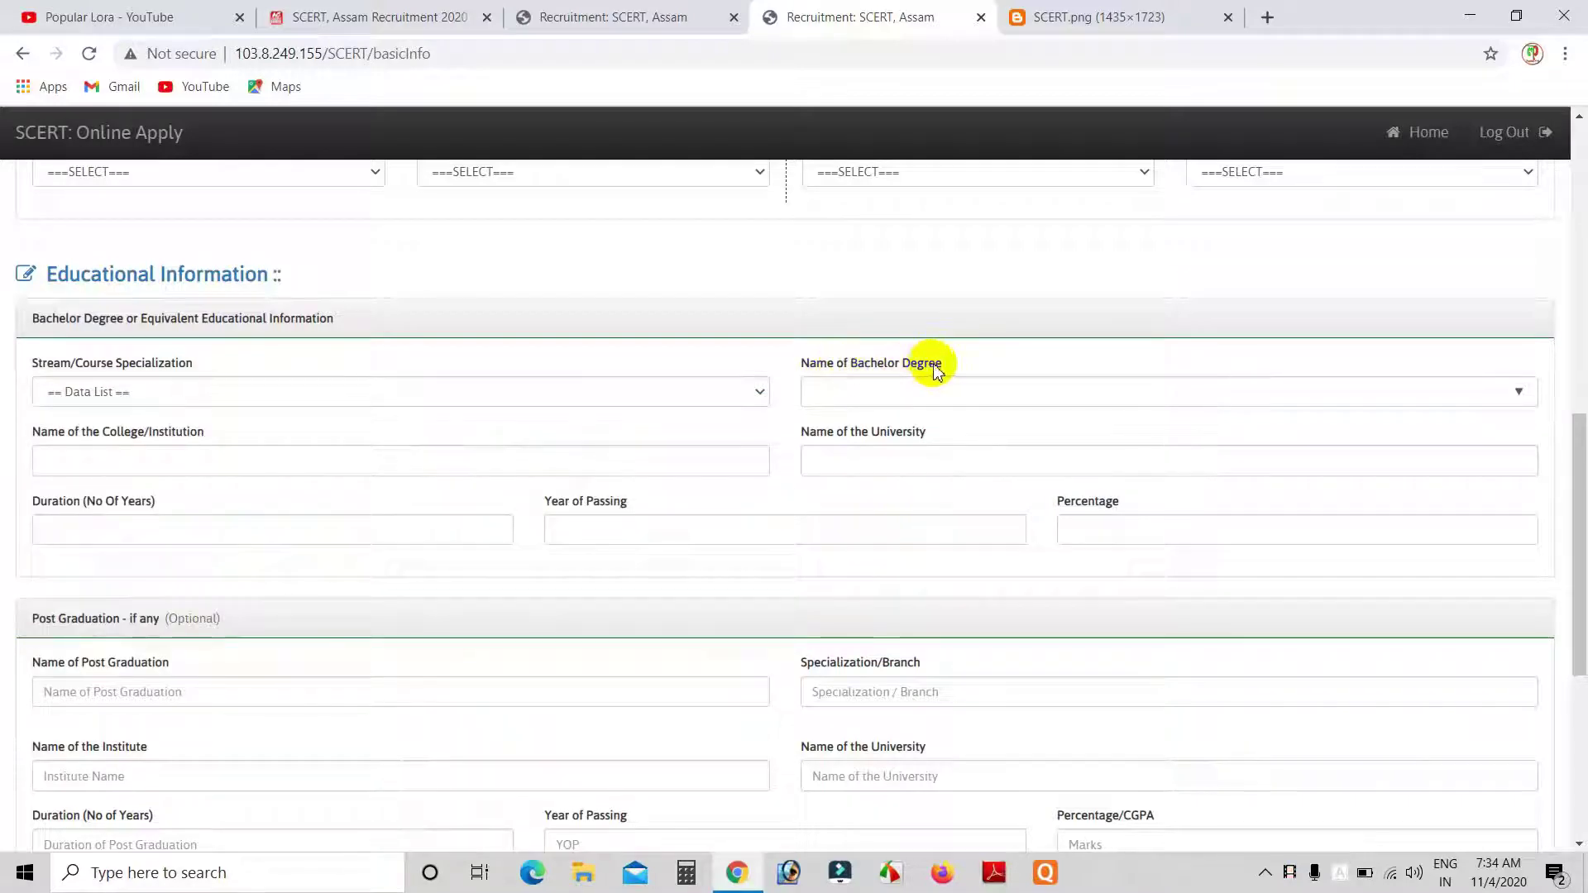
click(1512, 394)
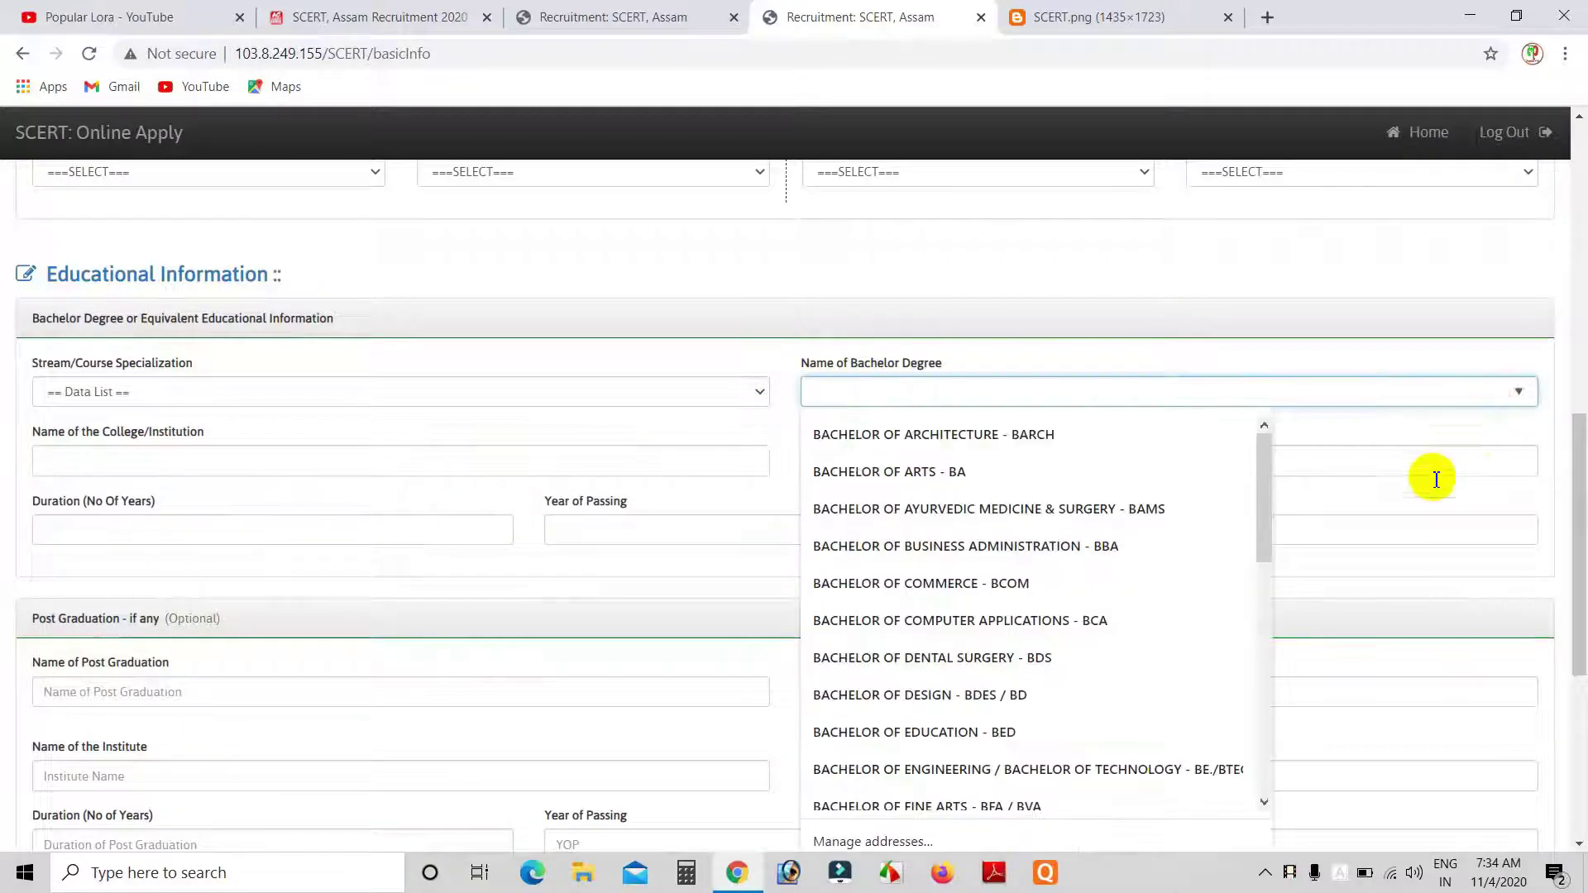
click(682, 508)
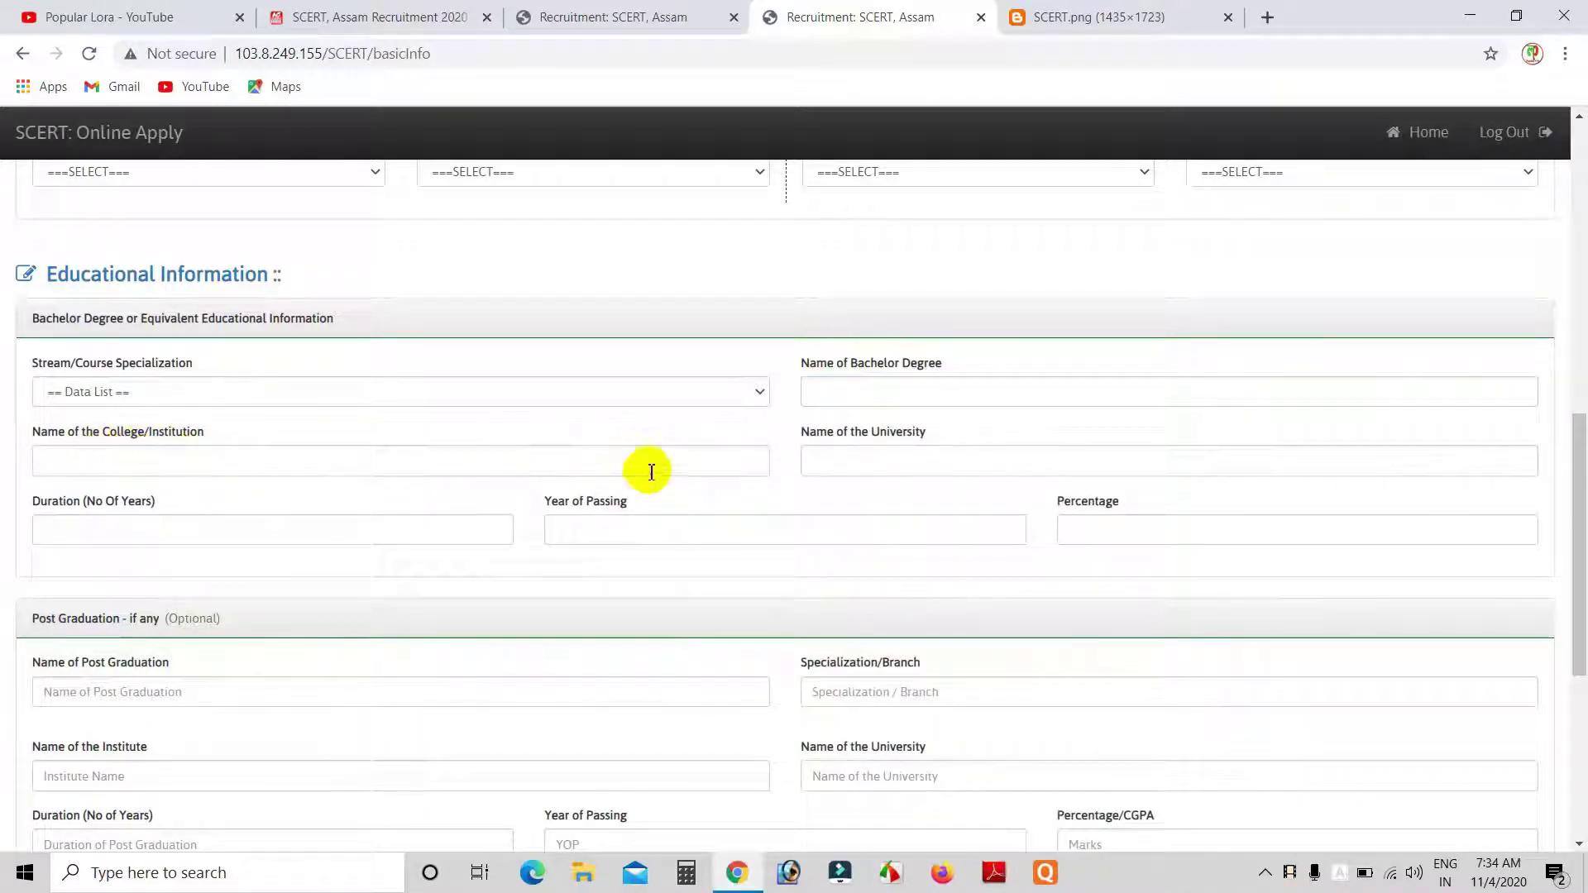
- Examine the remaining bachelor degree fields, the optional Post Graduation section and the Bachelor of Education (B. ED) section
scroll(325, 429, down, 1)
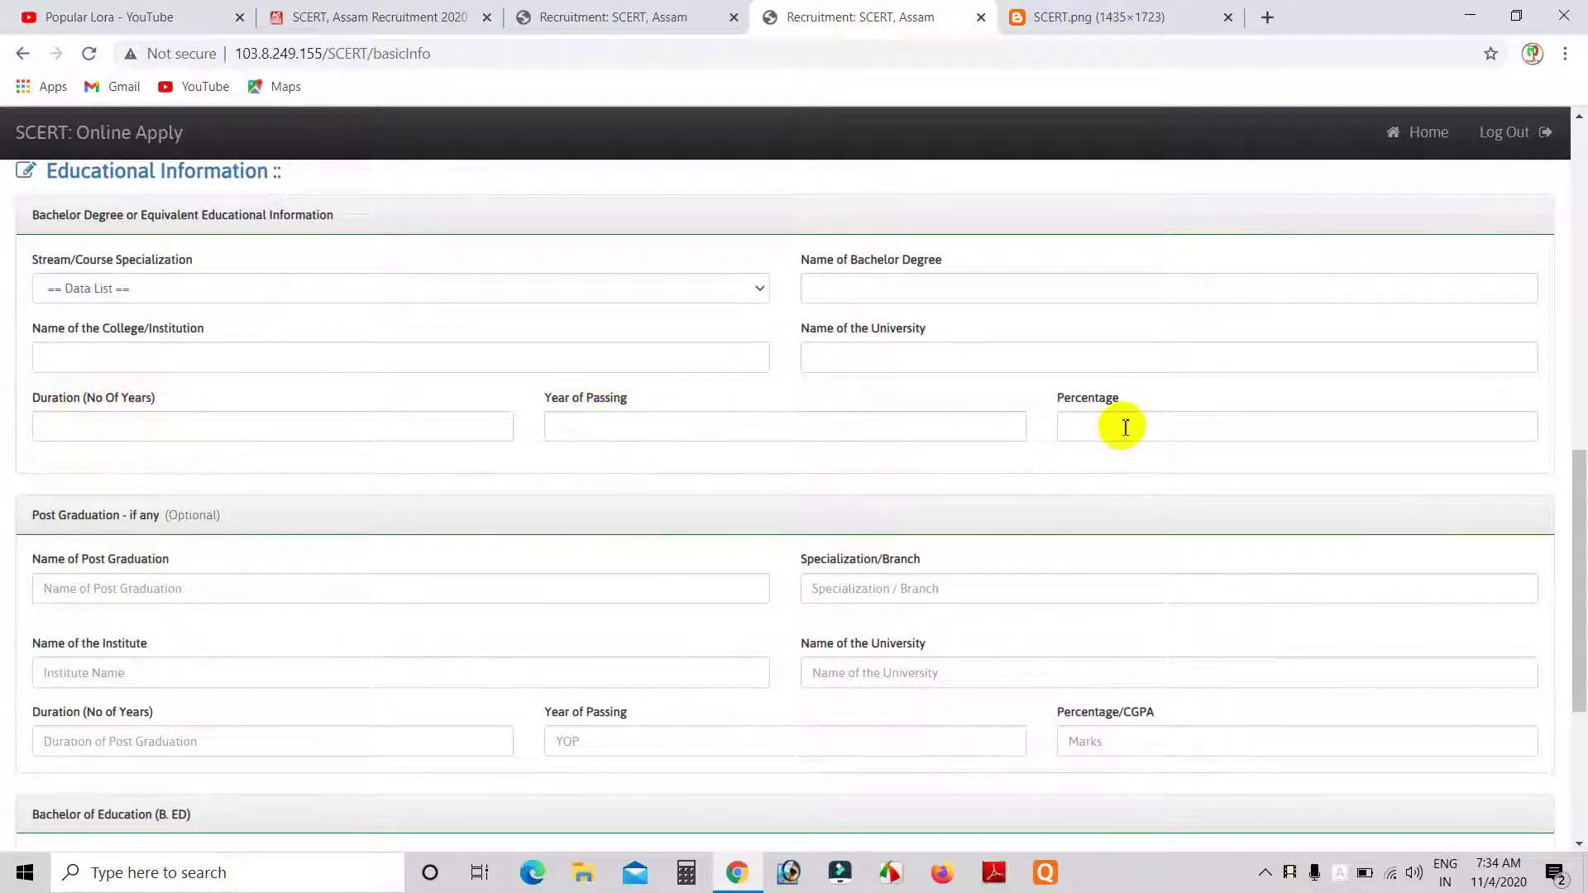
scroll(381, 460, down, 3)
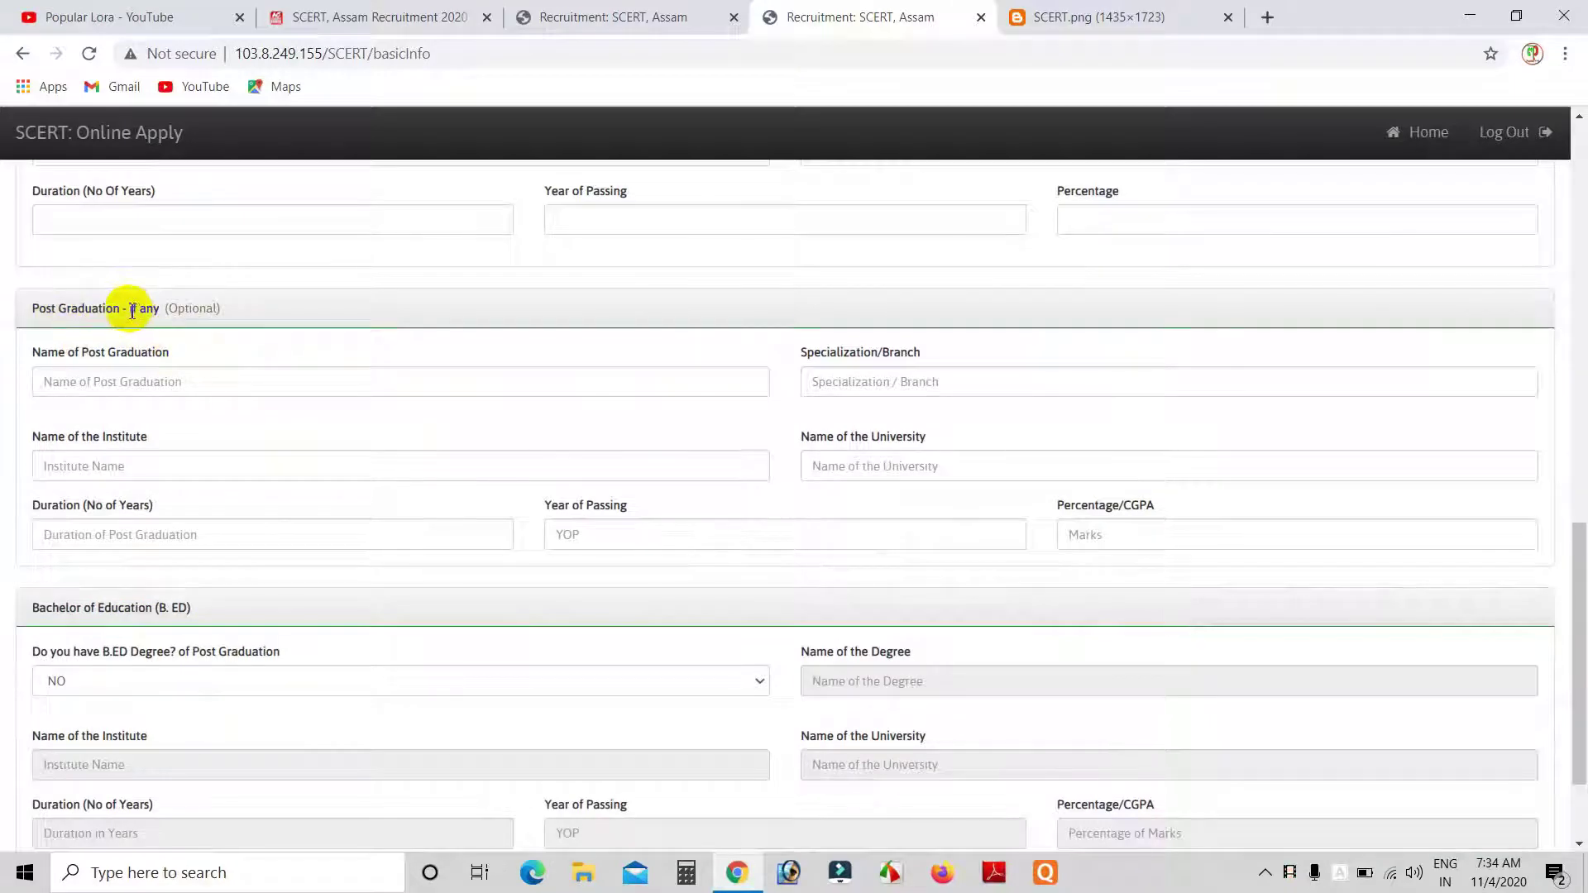
drag(130, 312, 167, 311)
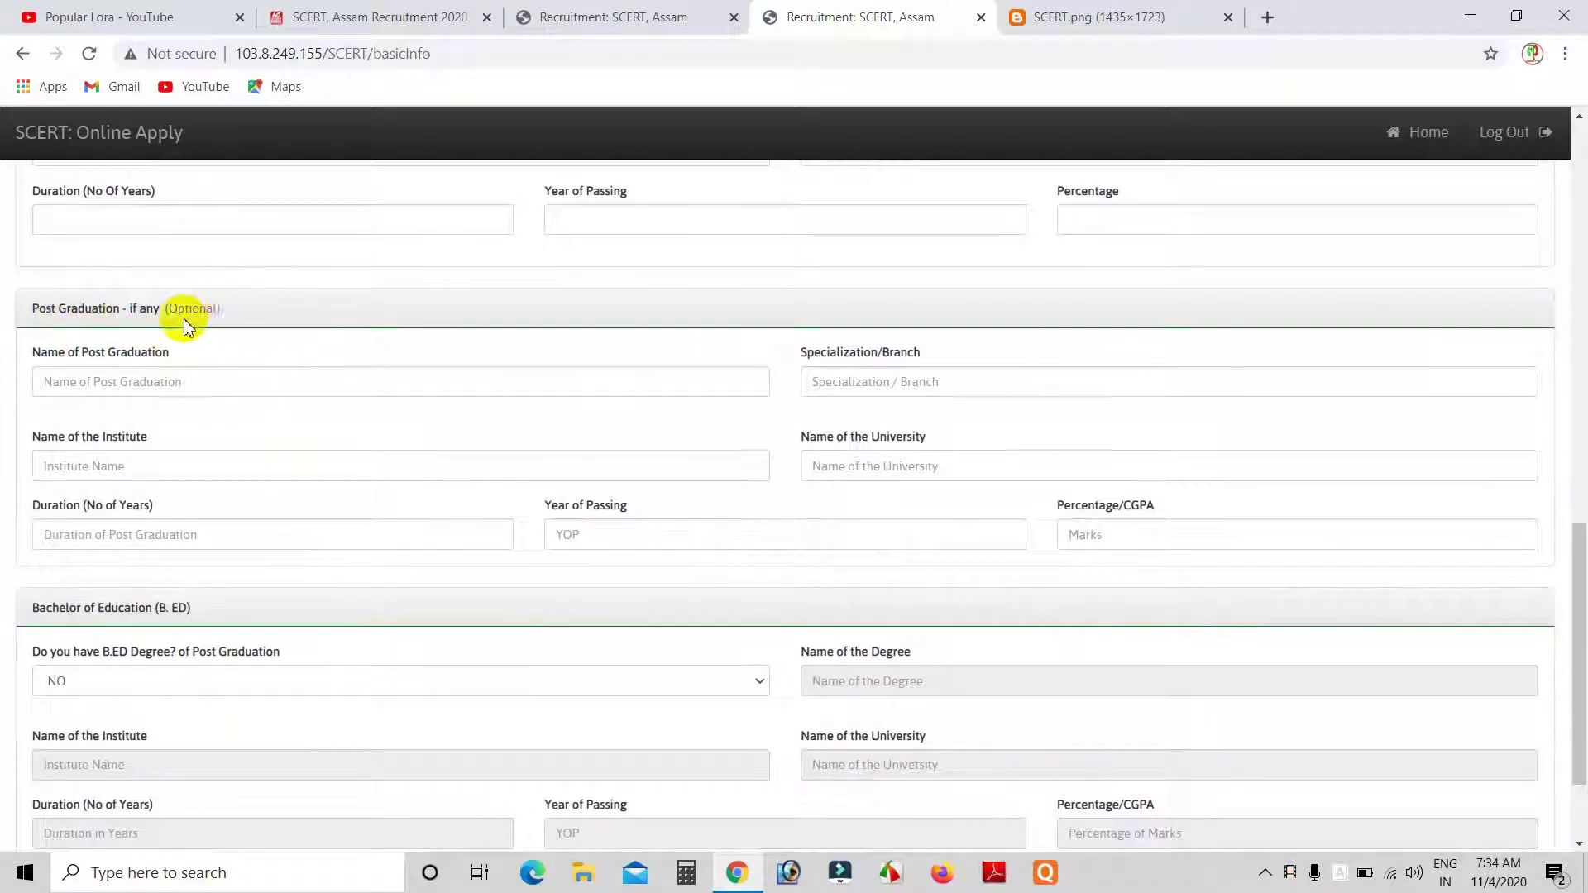
scroll(208, 320, down, 2)
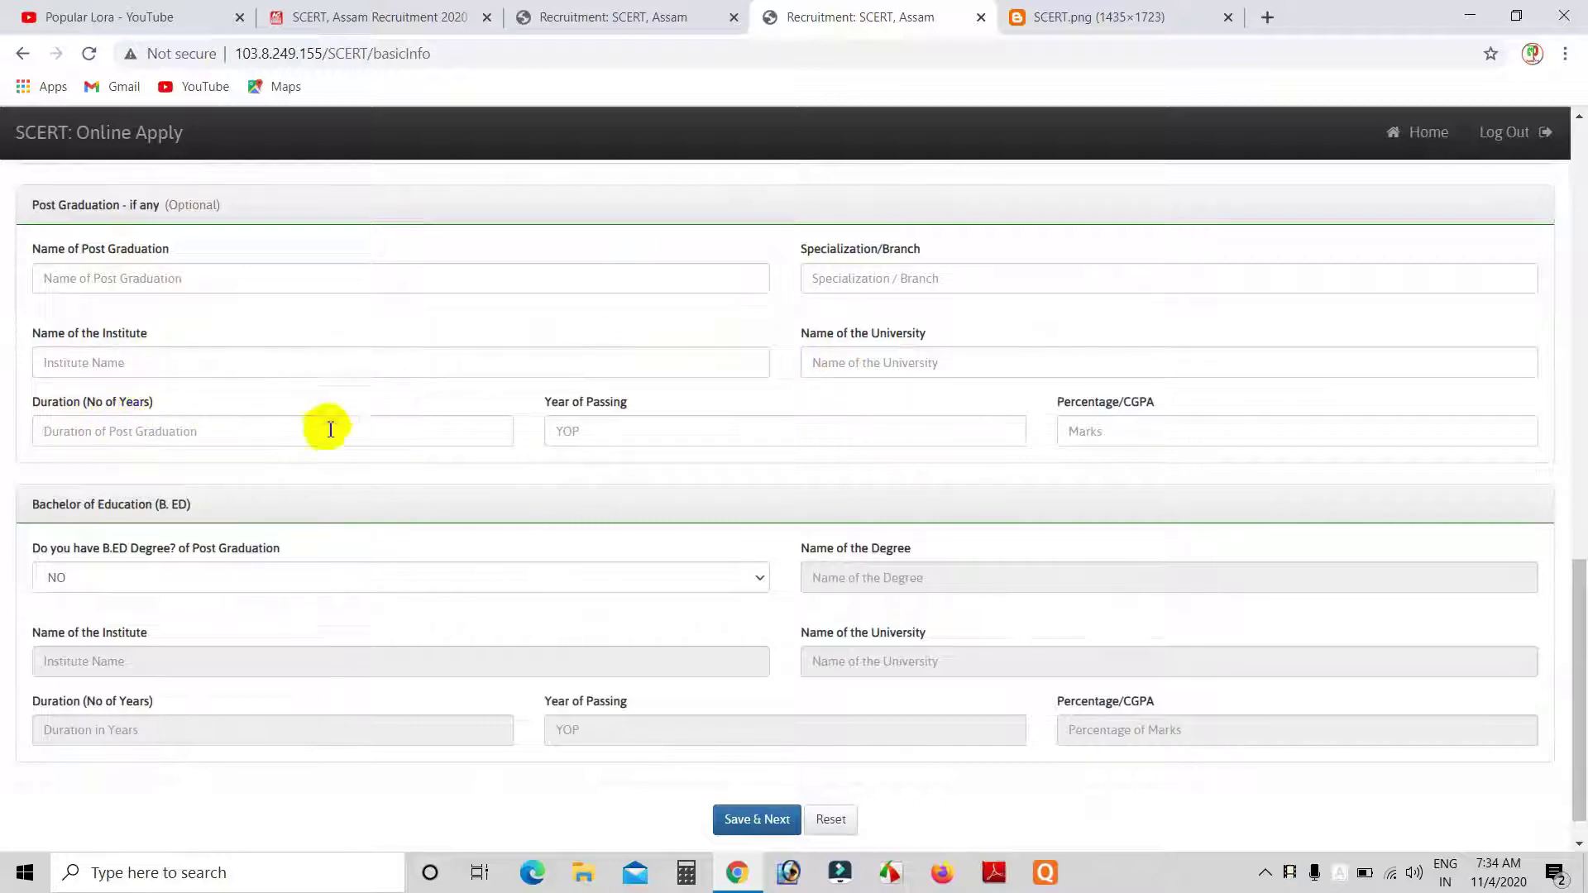
scroll(438, 485, down, 1)
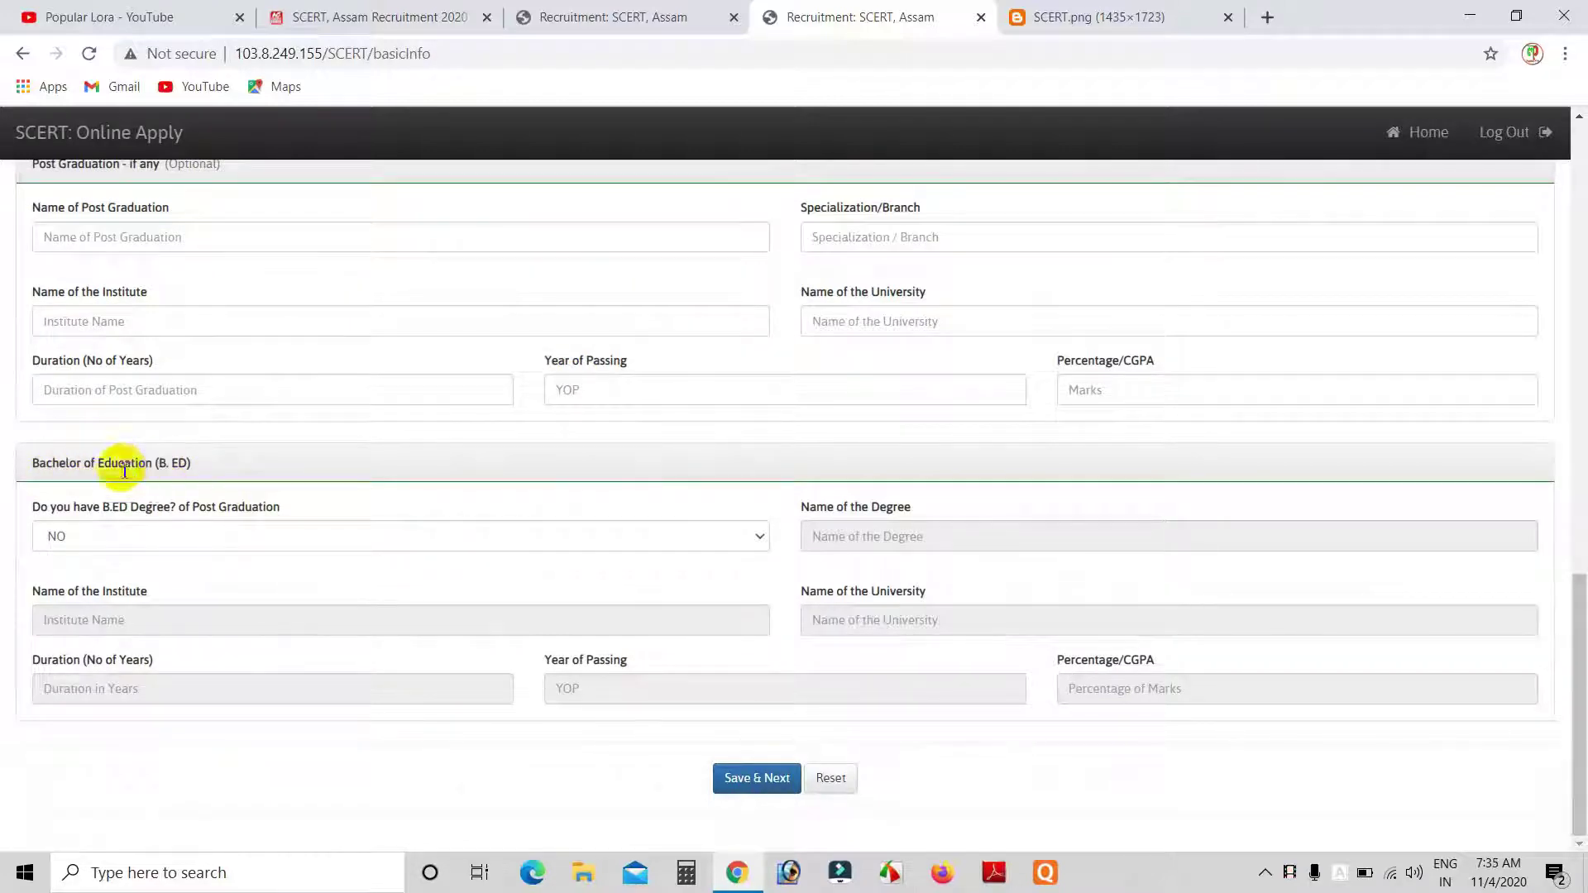
drag(31, 468, 194, 470)
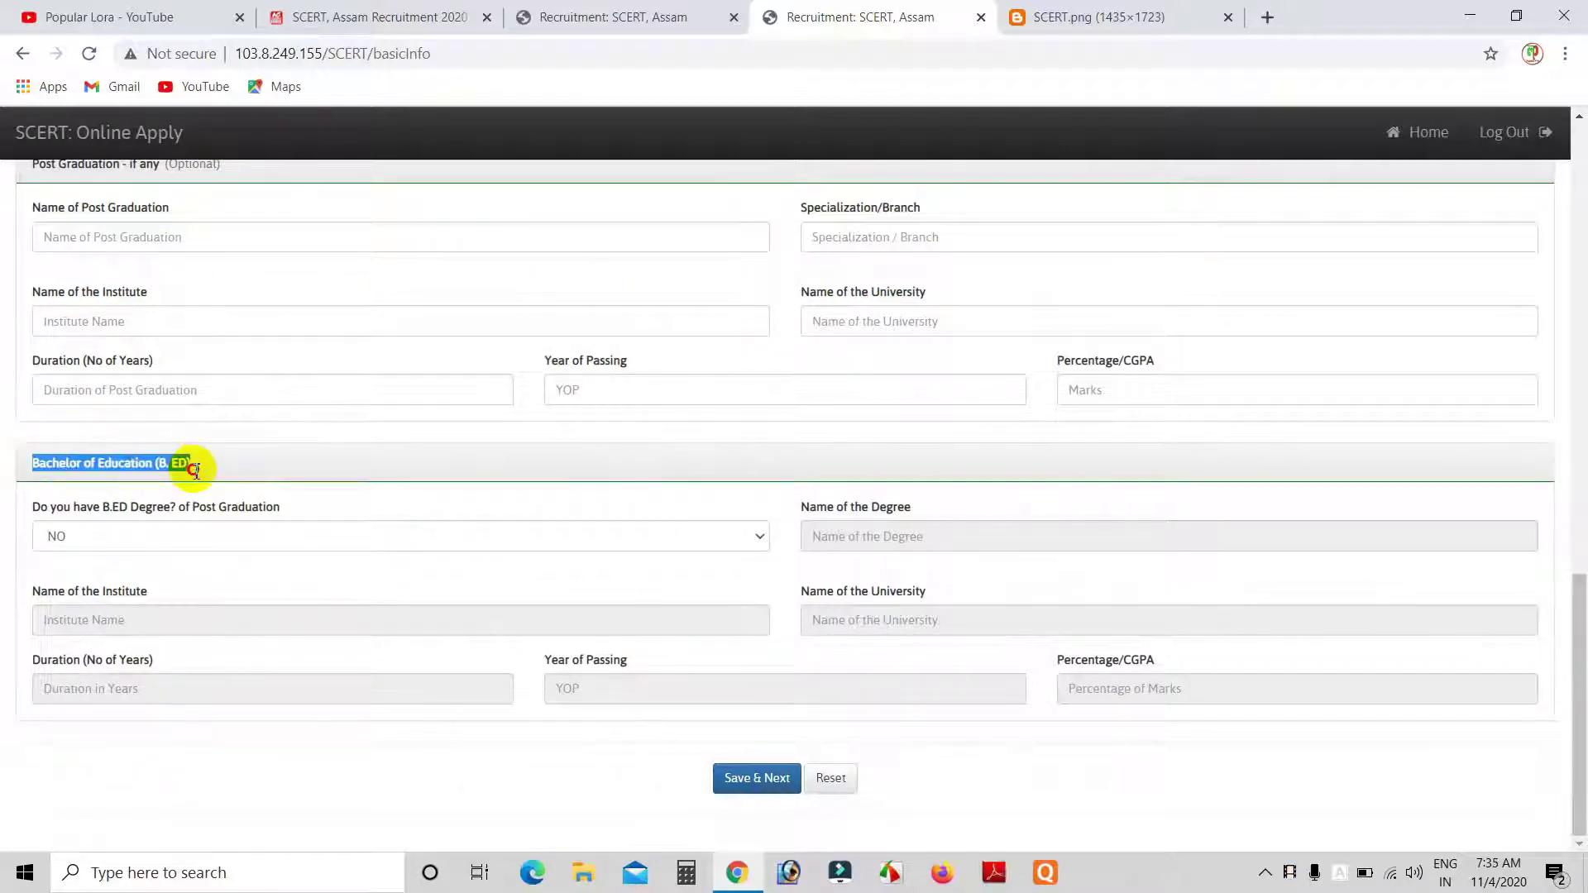
click(229, 473)
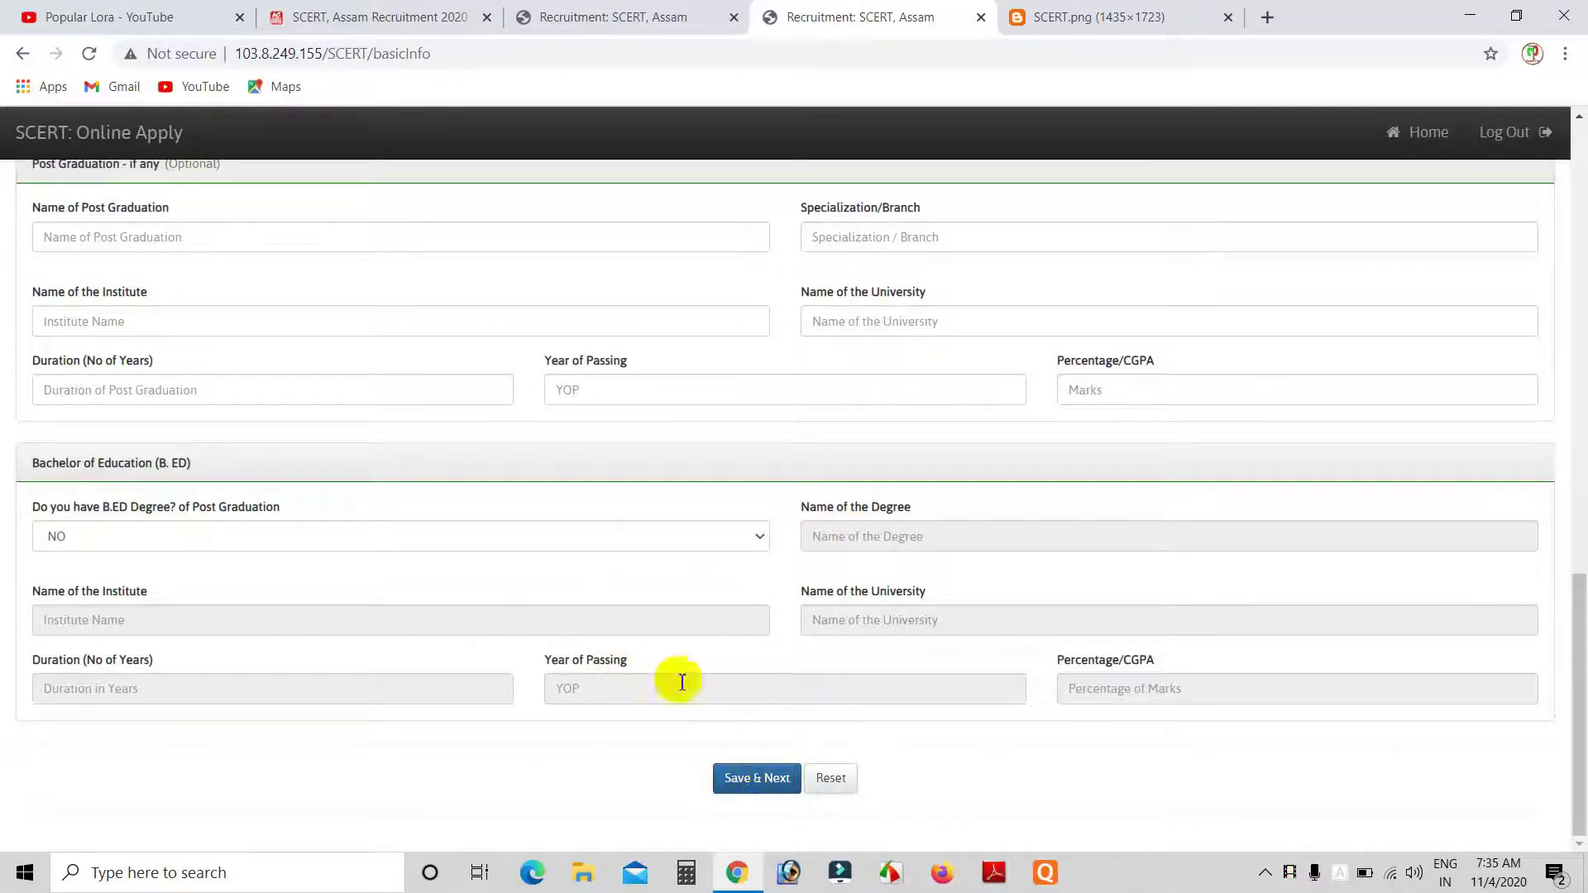
scroll(635, 521, up, 1)
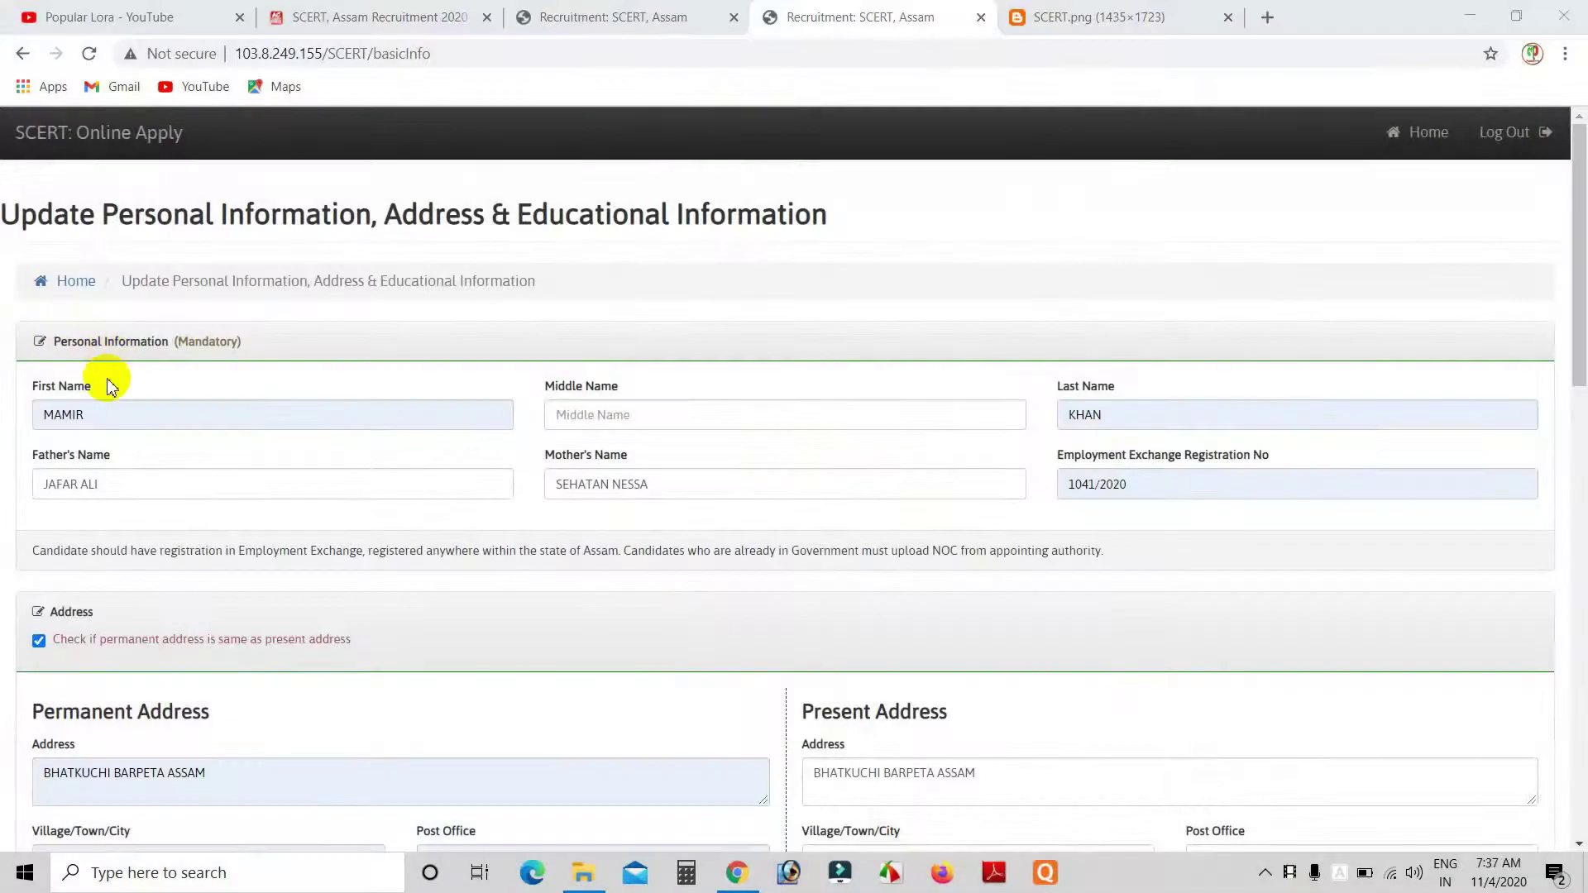
- Review the completed personal, address and educational information, and save it to proceed
scroll(612, 461, down, 5)
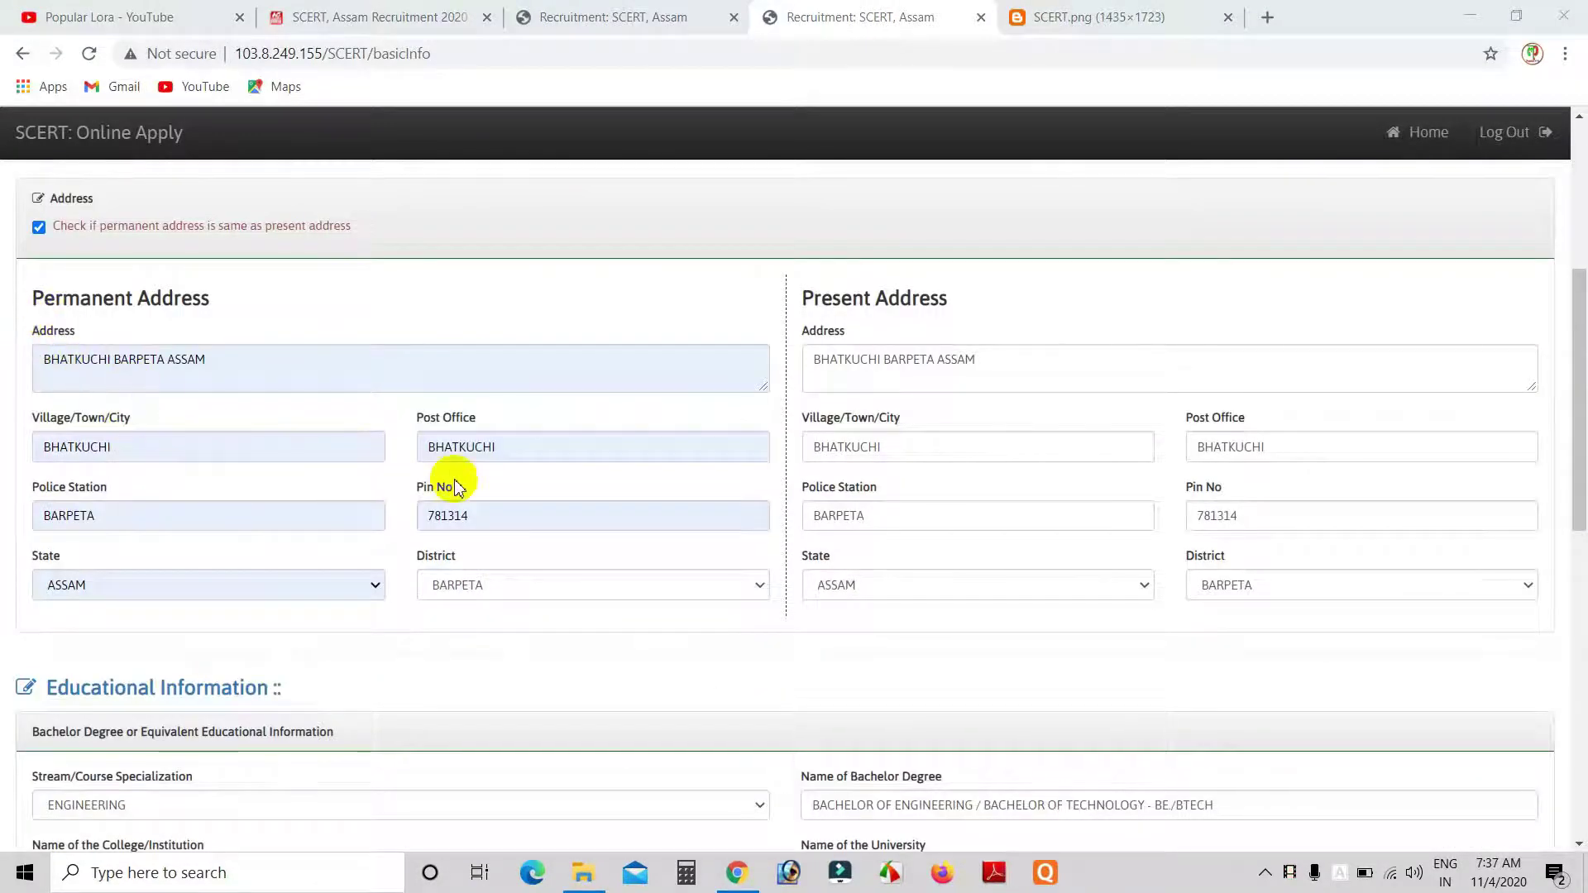
scroll(852, 503, down, 3)
scroll(852, 504, down, 1)
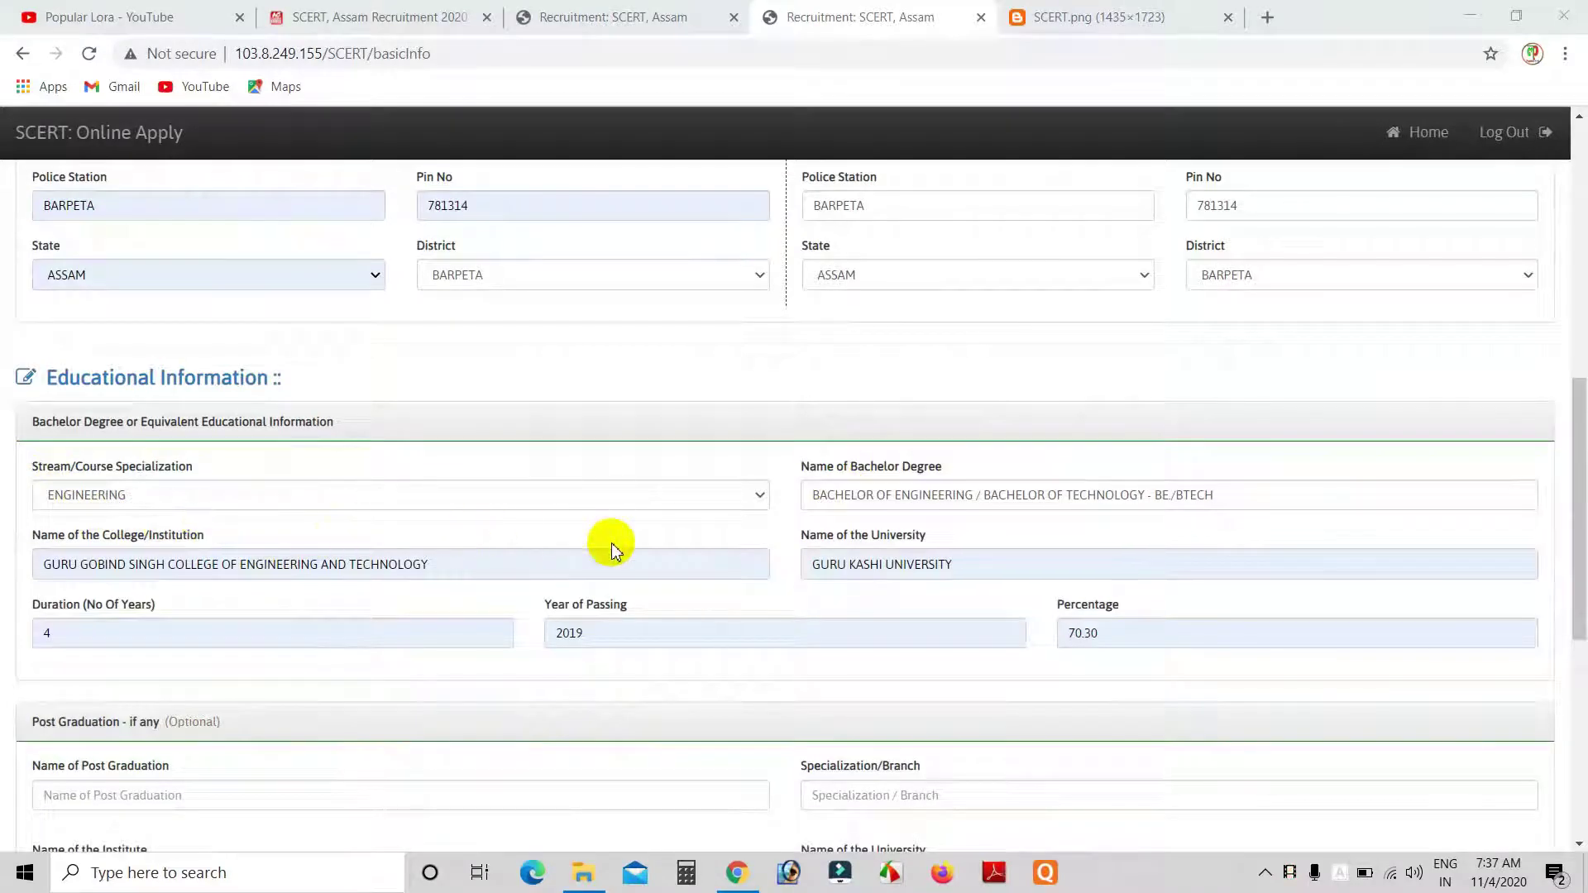
scroll(612, 542, down, 2)
scroll(612, 543, down, 5)
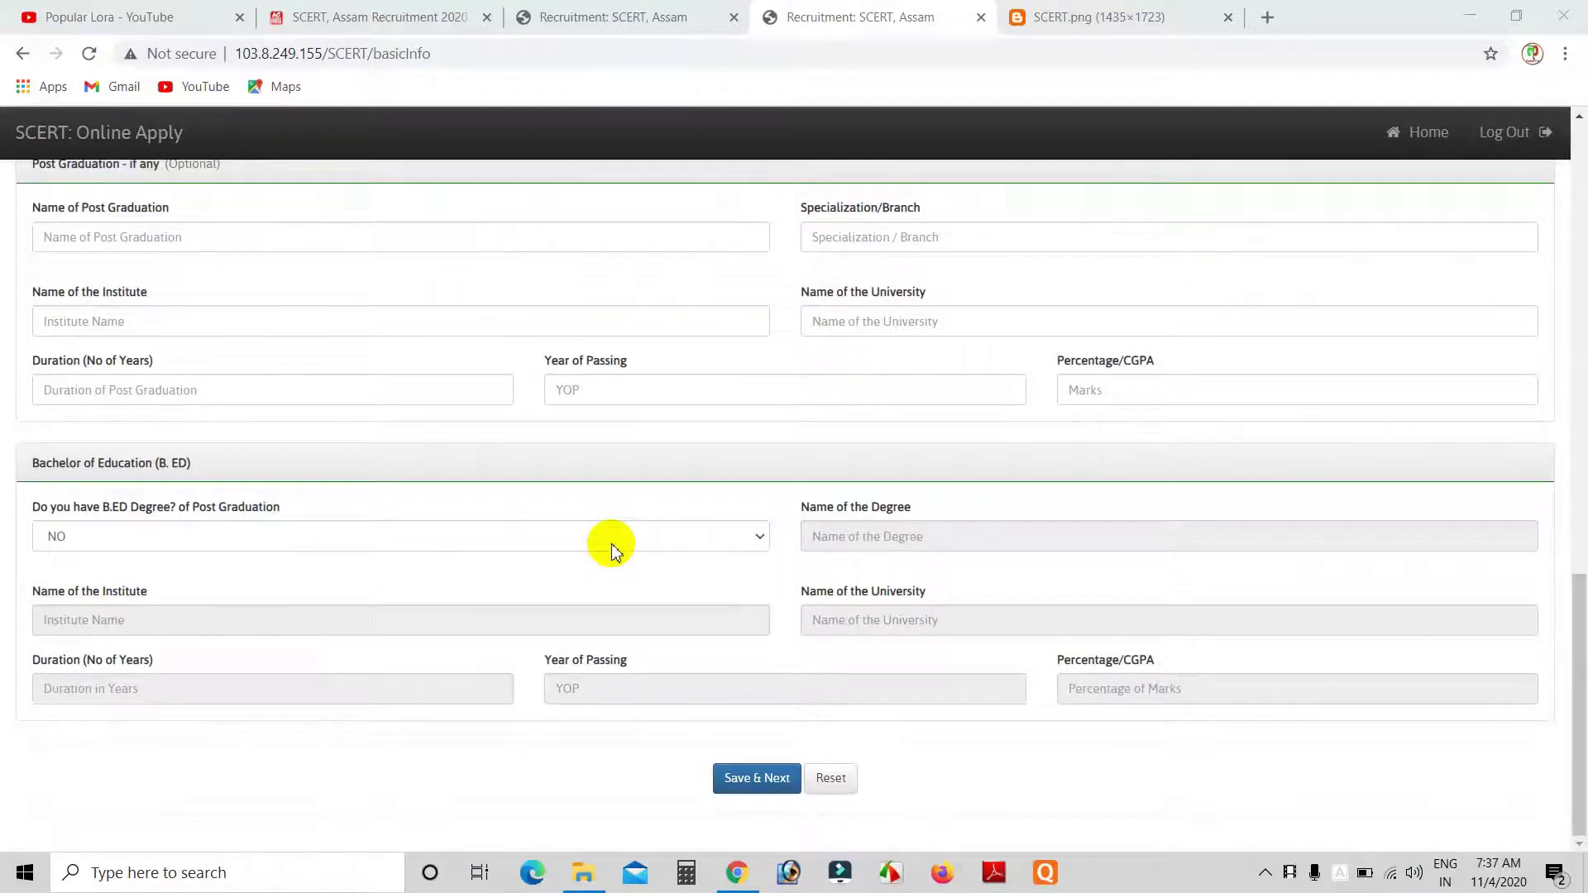
click(747, 786)
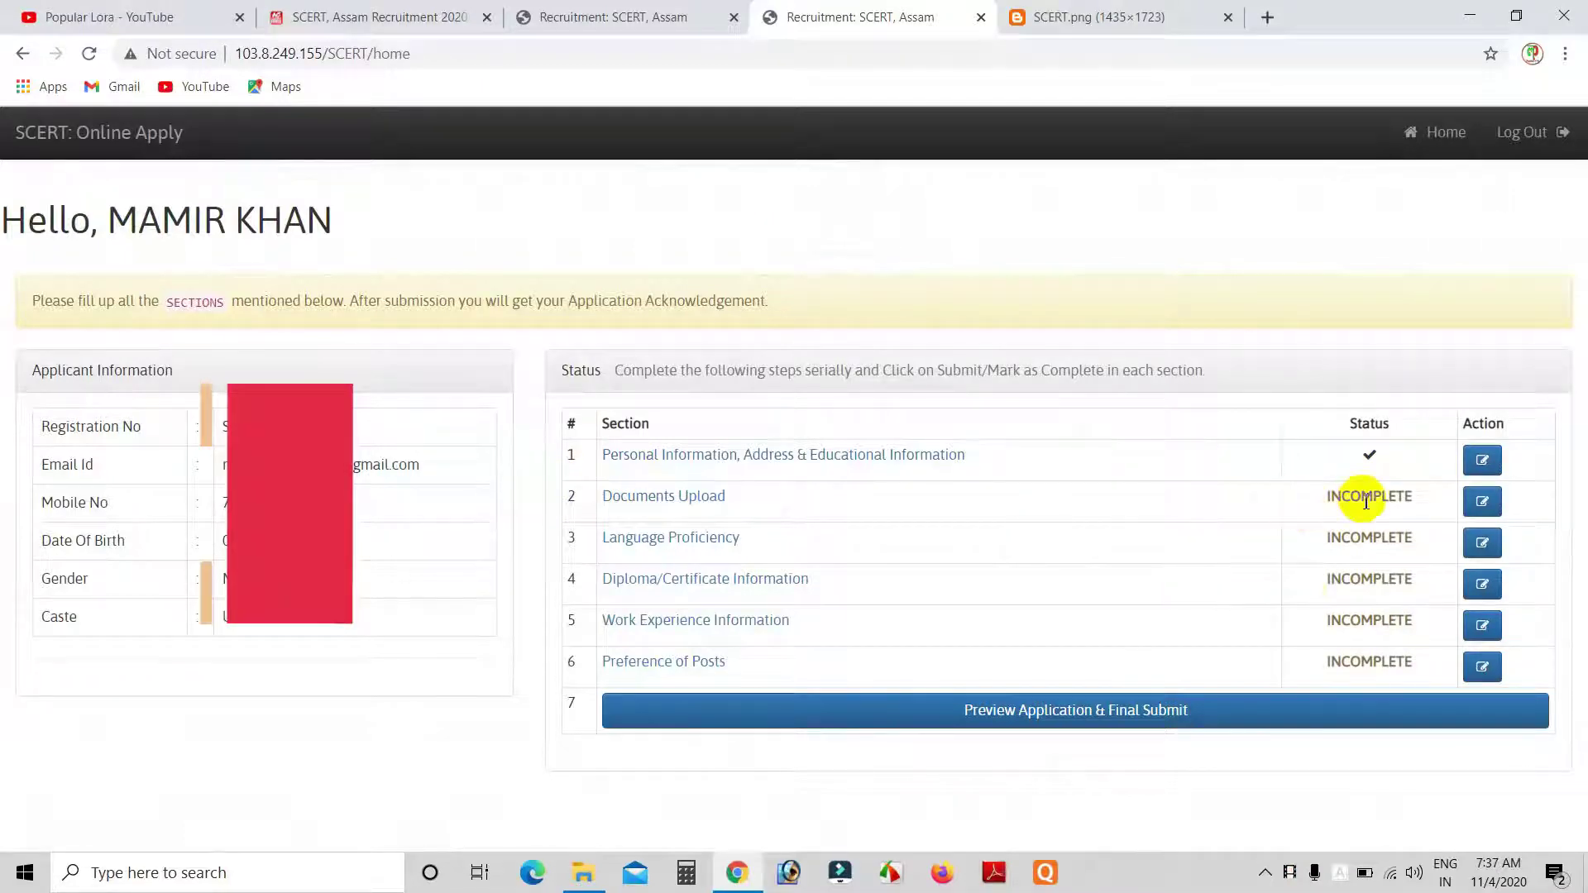
- Open the Documents Upload section and examine the required document types and the Age Proof Certificate instructions
click(691, 501)
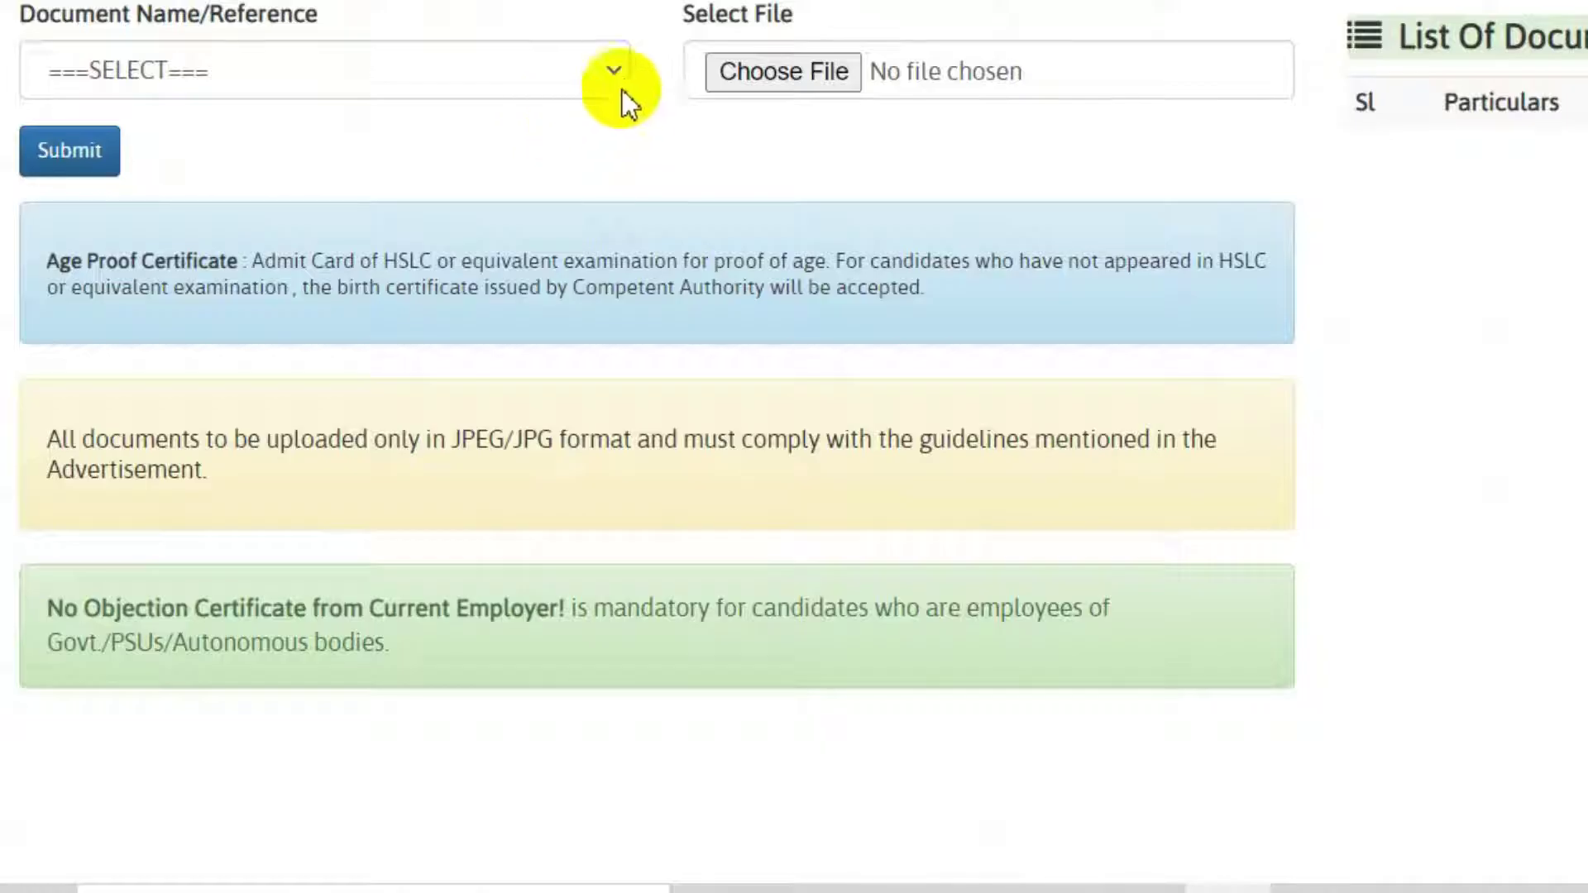
click(372, 366)
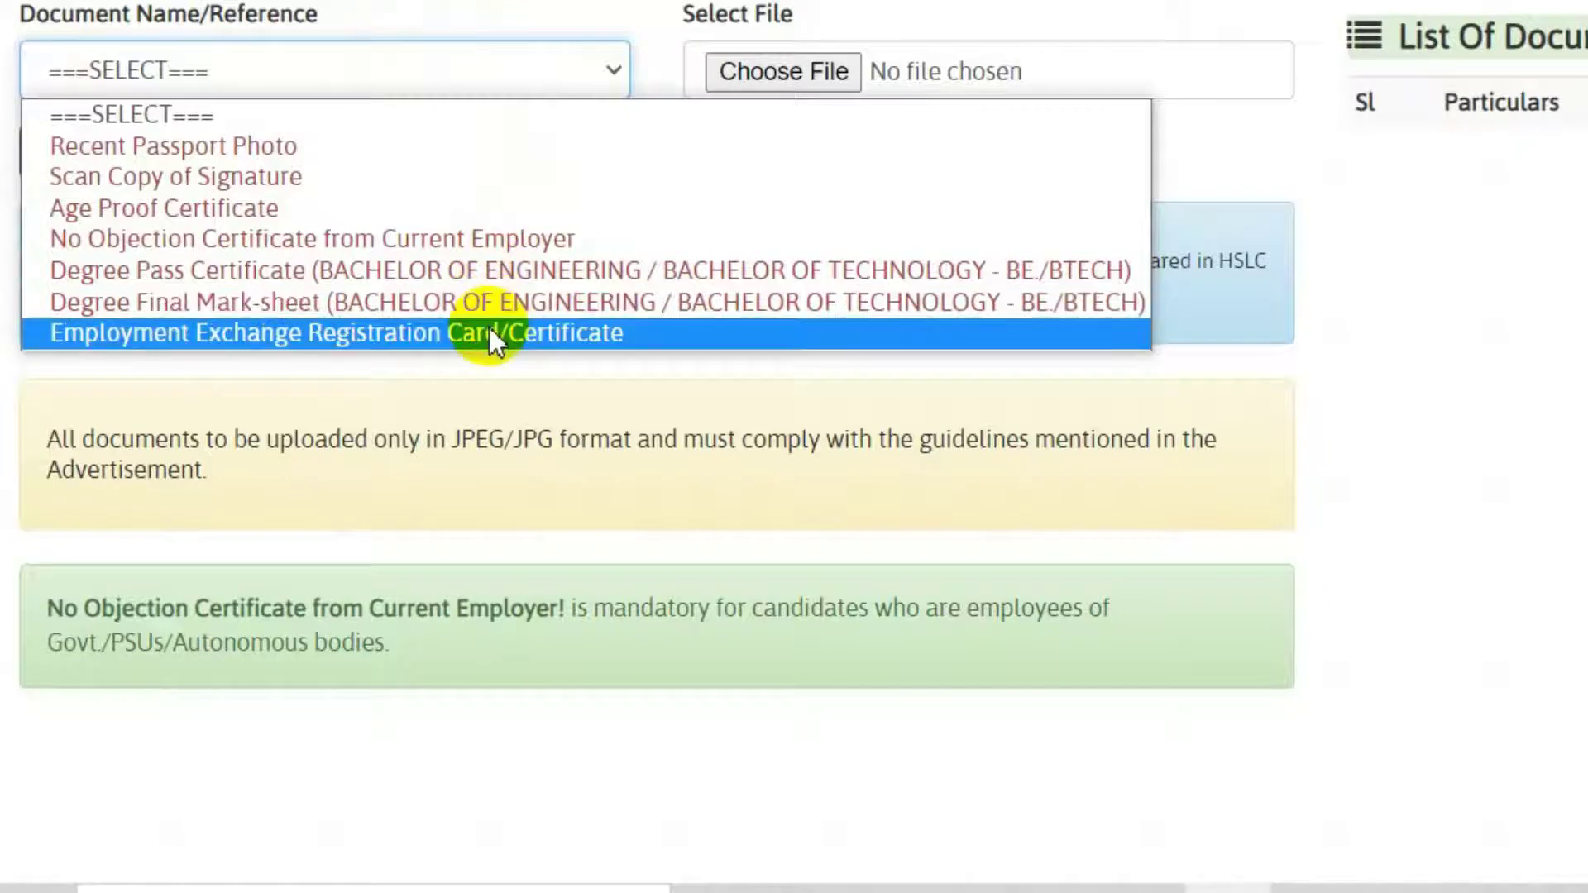
click(1166, 409)
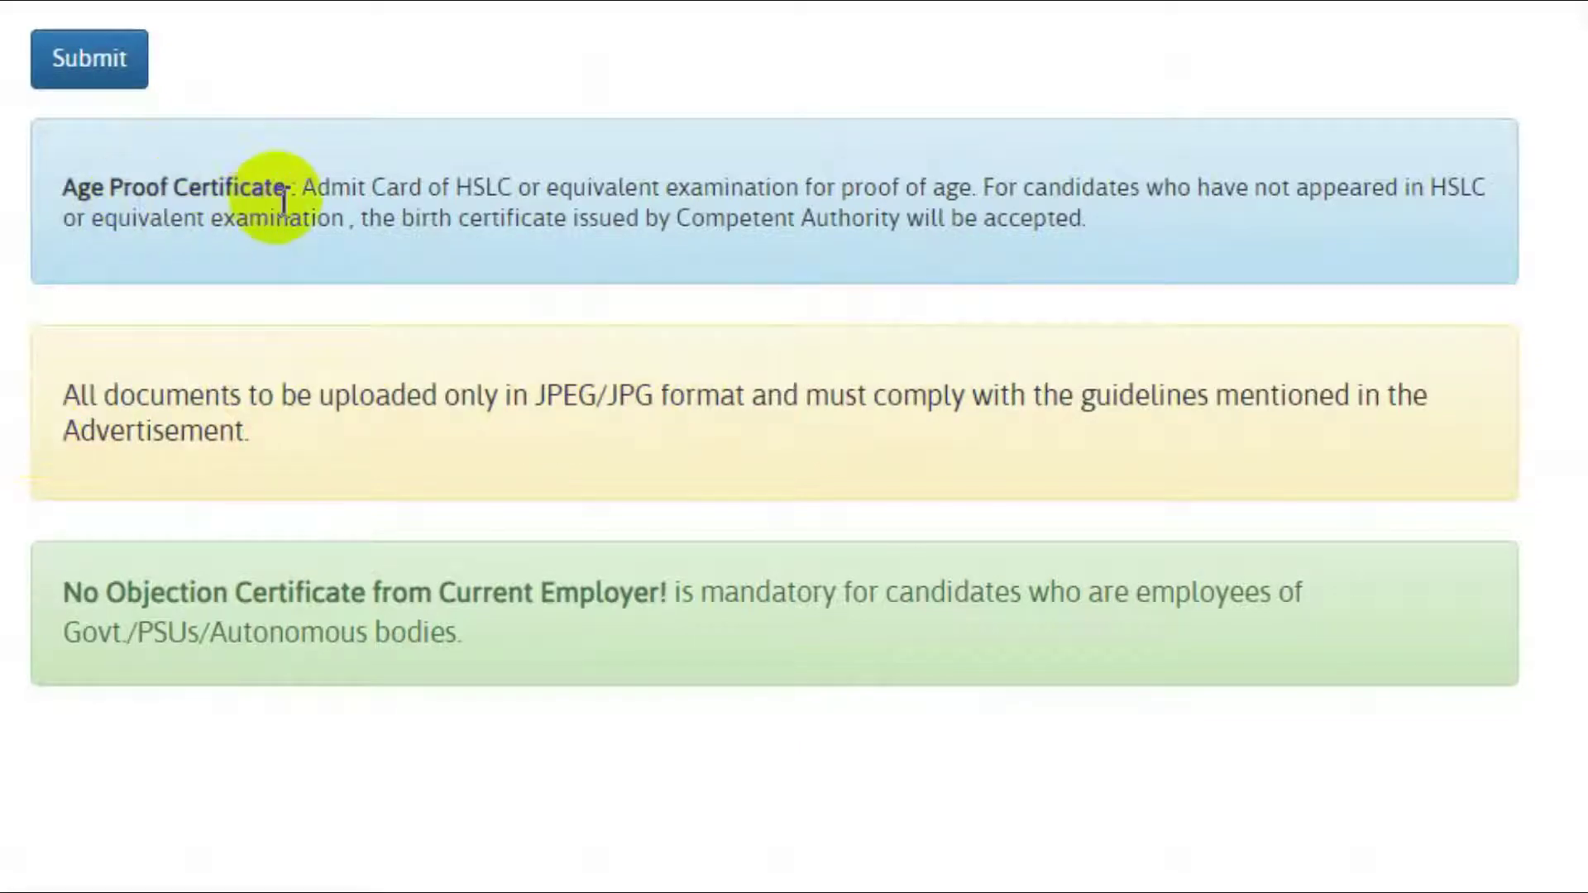
drag(303, 190, 1123, 246)
click(1123, 245)
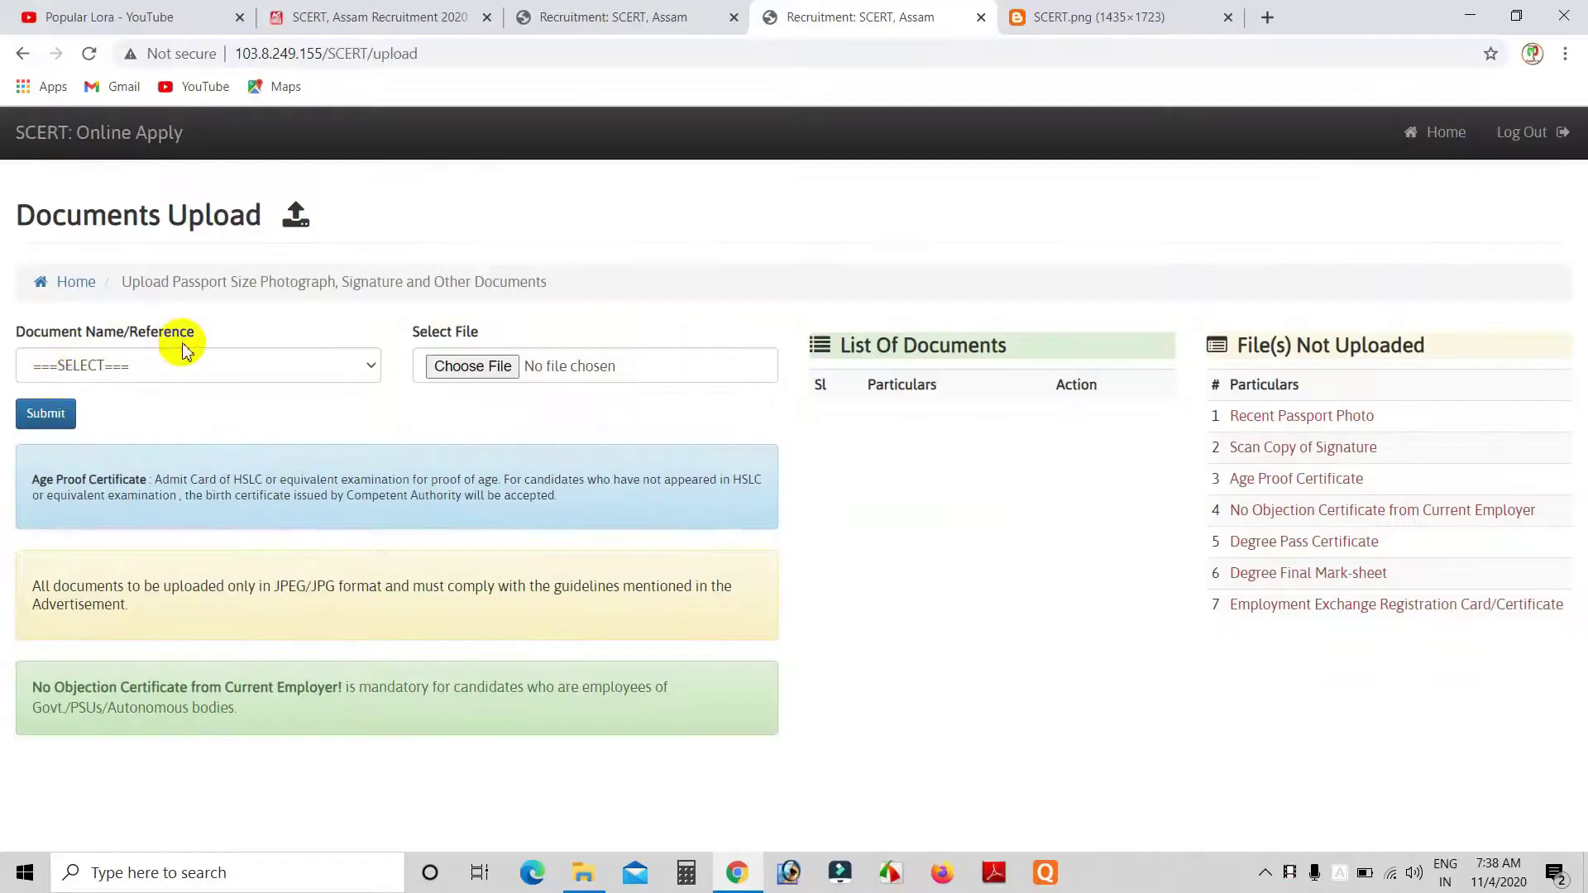
- Upload the "my pic" image as the Recent Passport Photo document
click(183, 354)
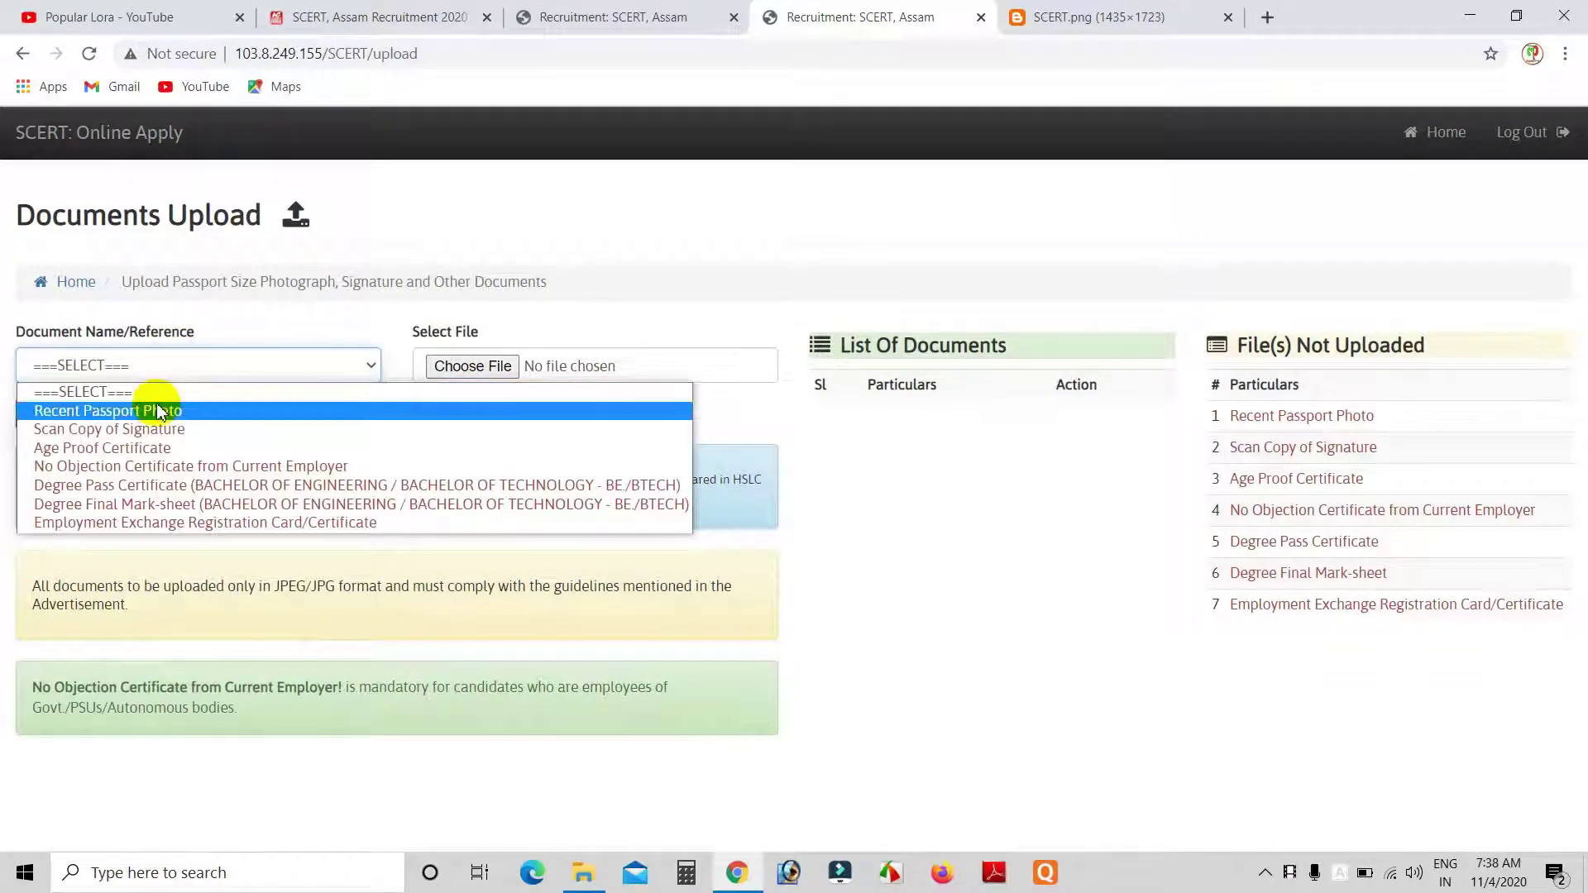
click(159, 411)
click(456, 366)
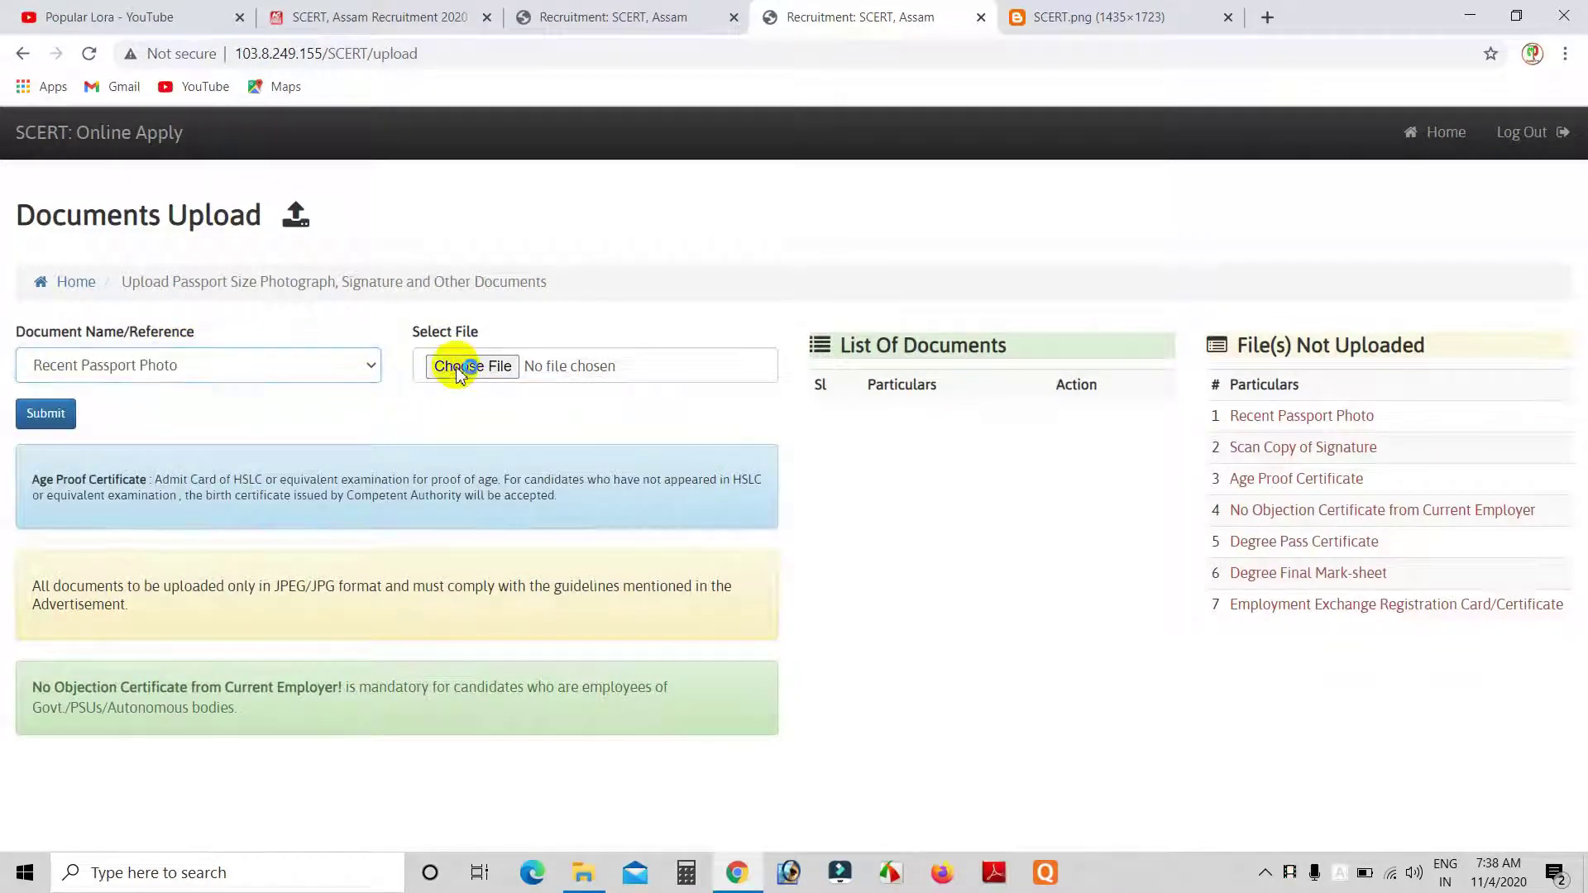
double_click(473, 178)
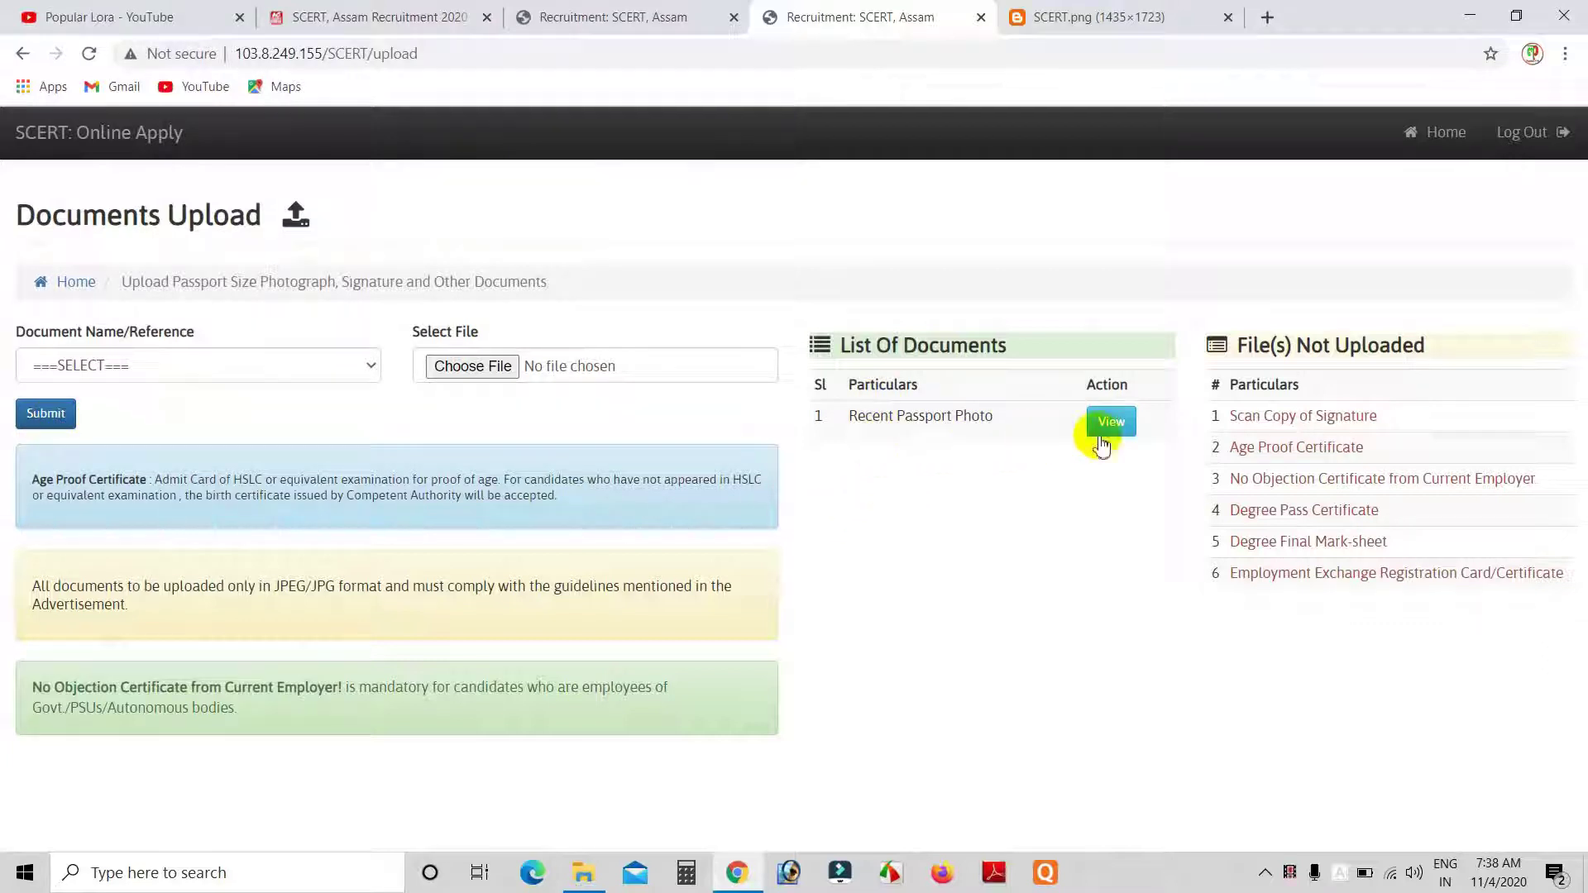
- Upload the "my sign" image as the Scan Copy of Signature document
click(330, 374)
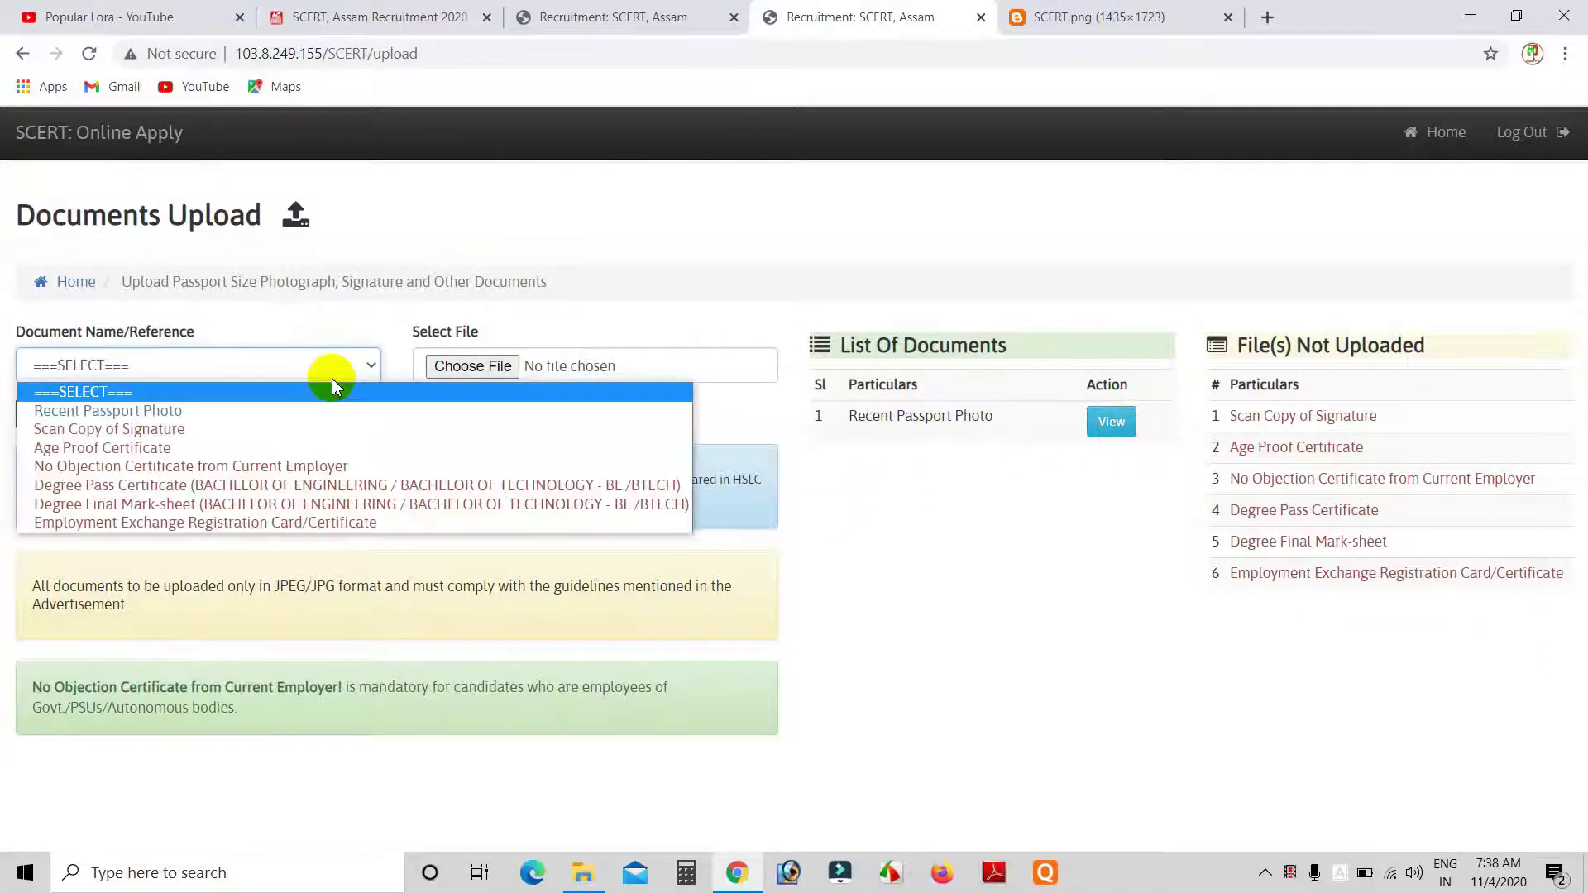
click(308, 428)
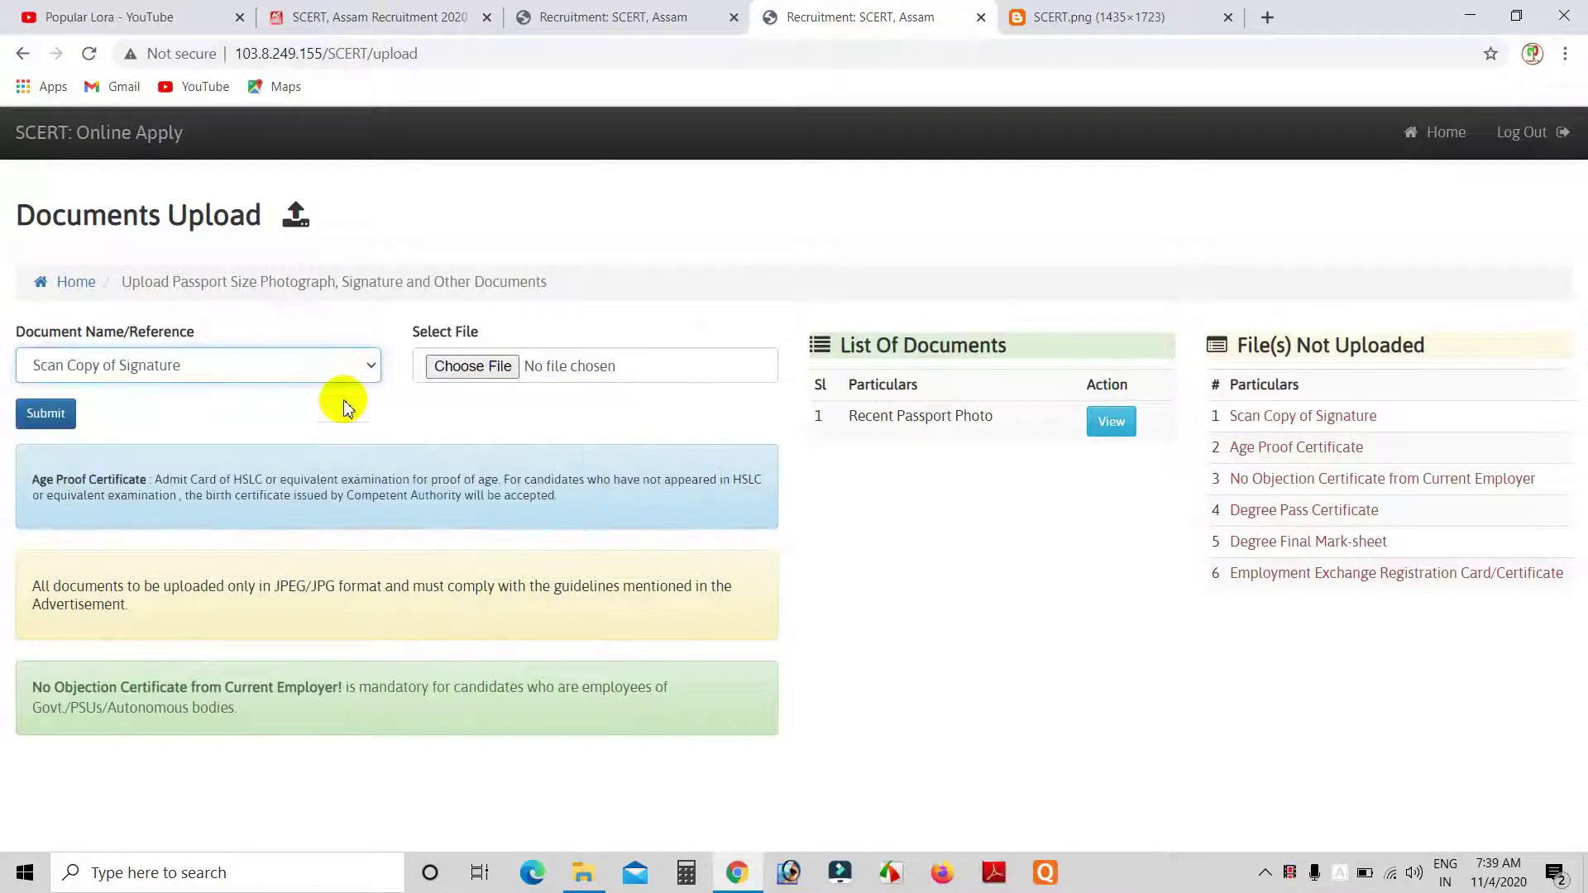
click(470, 367)
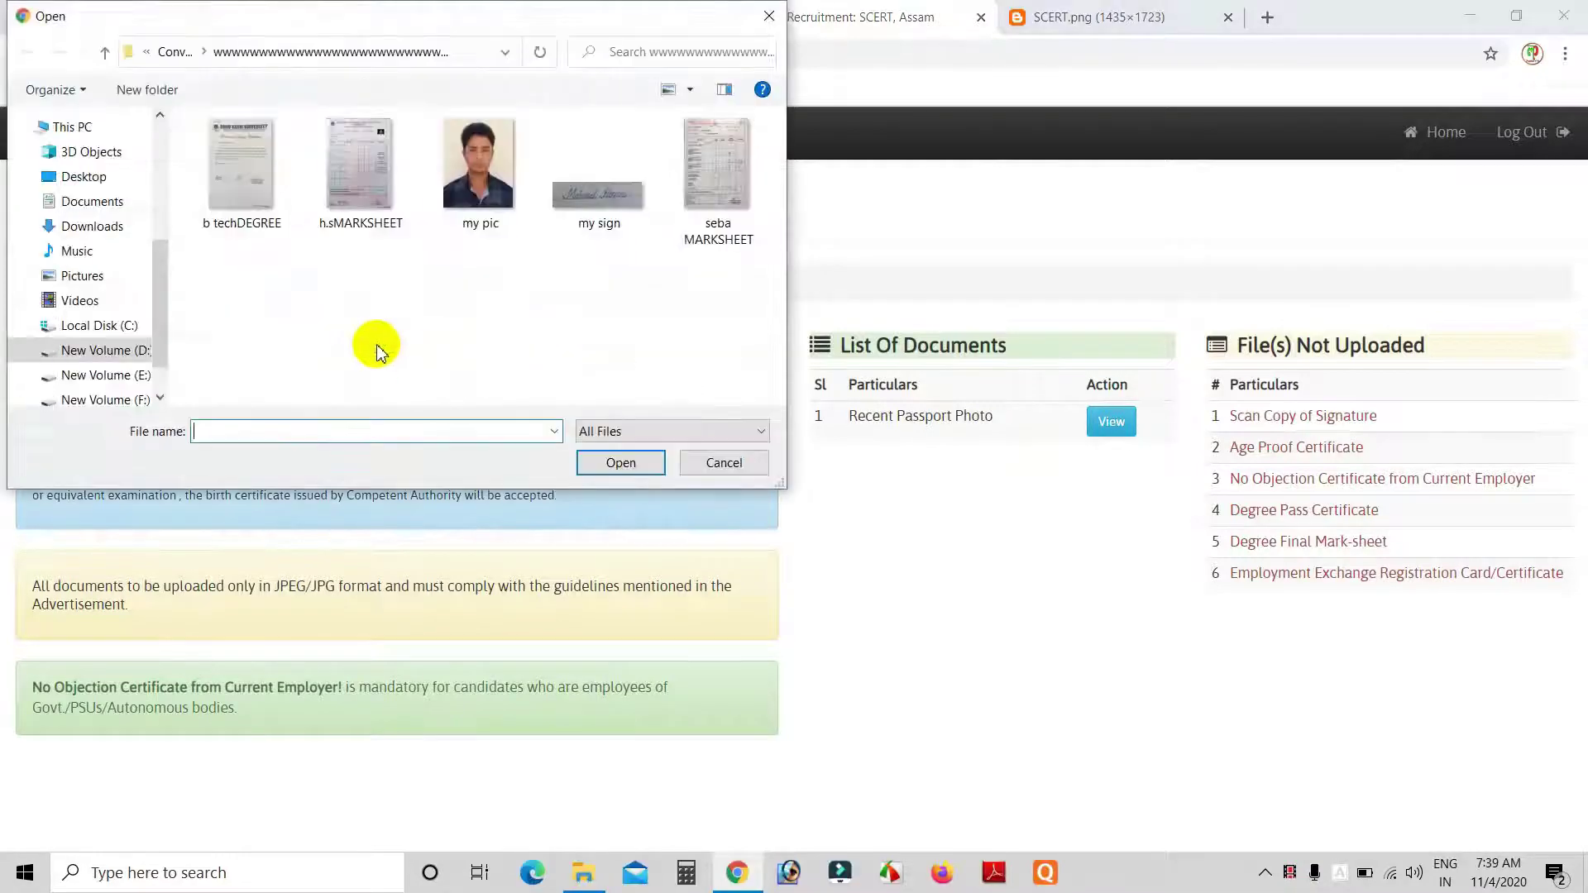
double_click(595, 203)
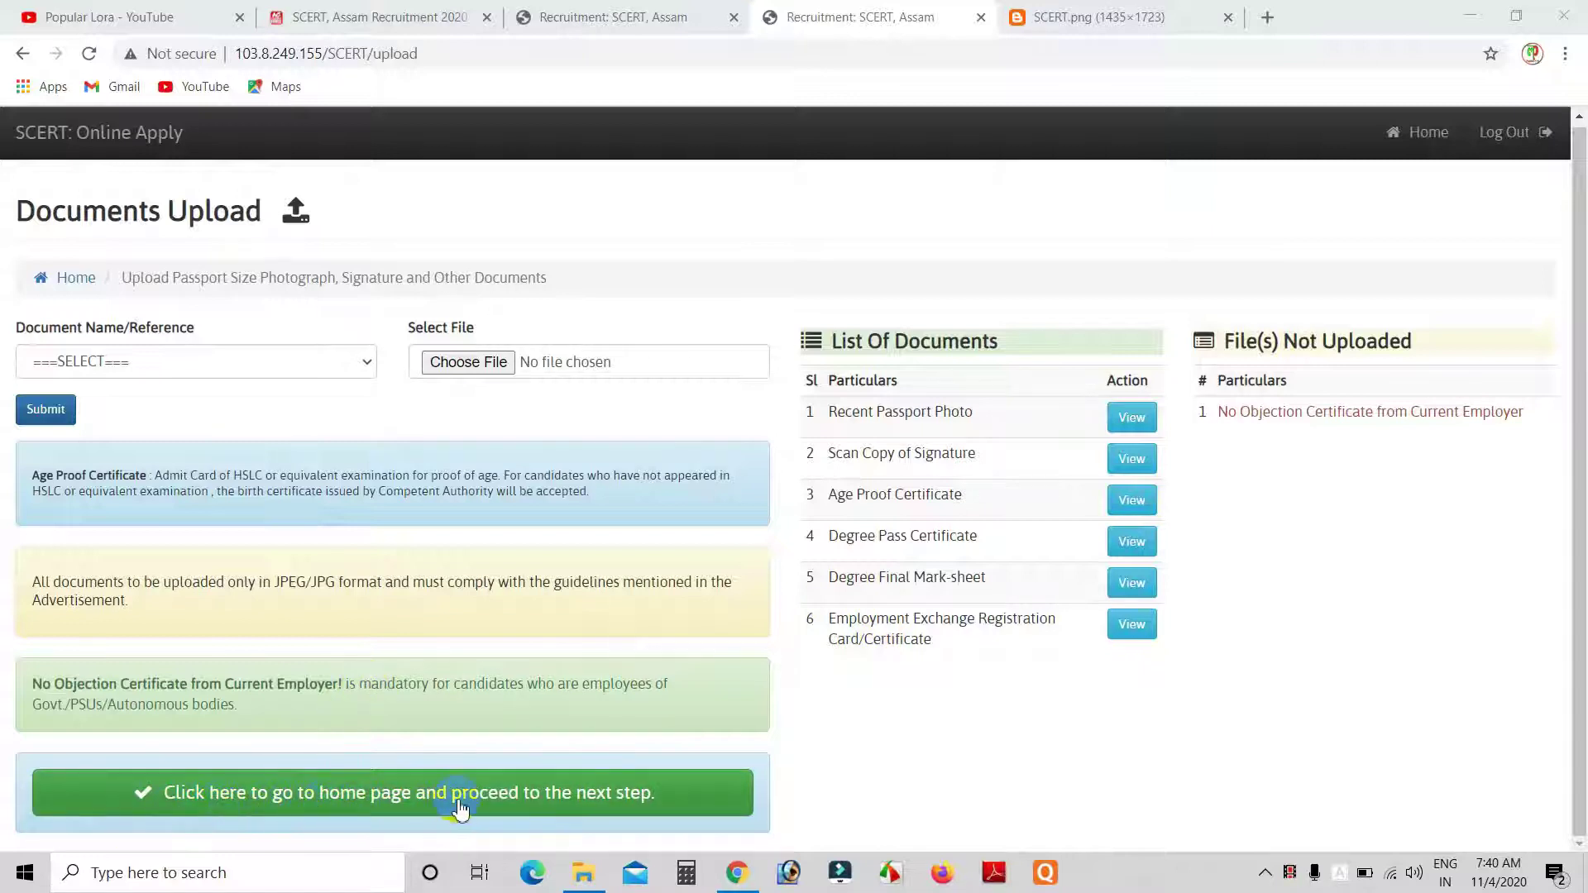
- Proceed from the document upload to Language Proficiency, and set Read, Write and Speak to YES for English
click(604, 813)
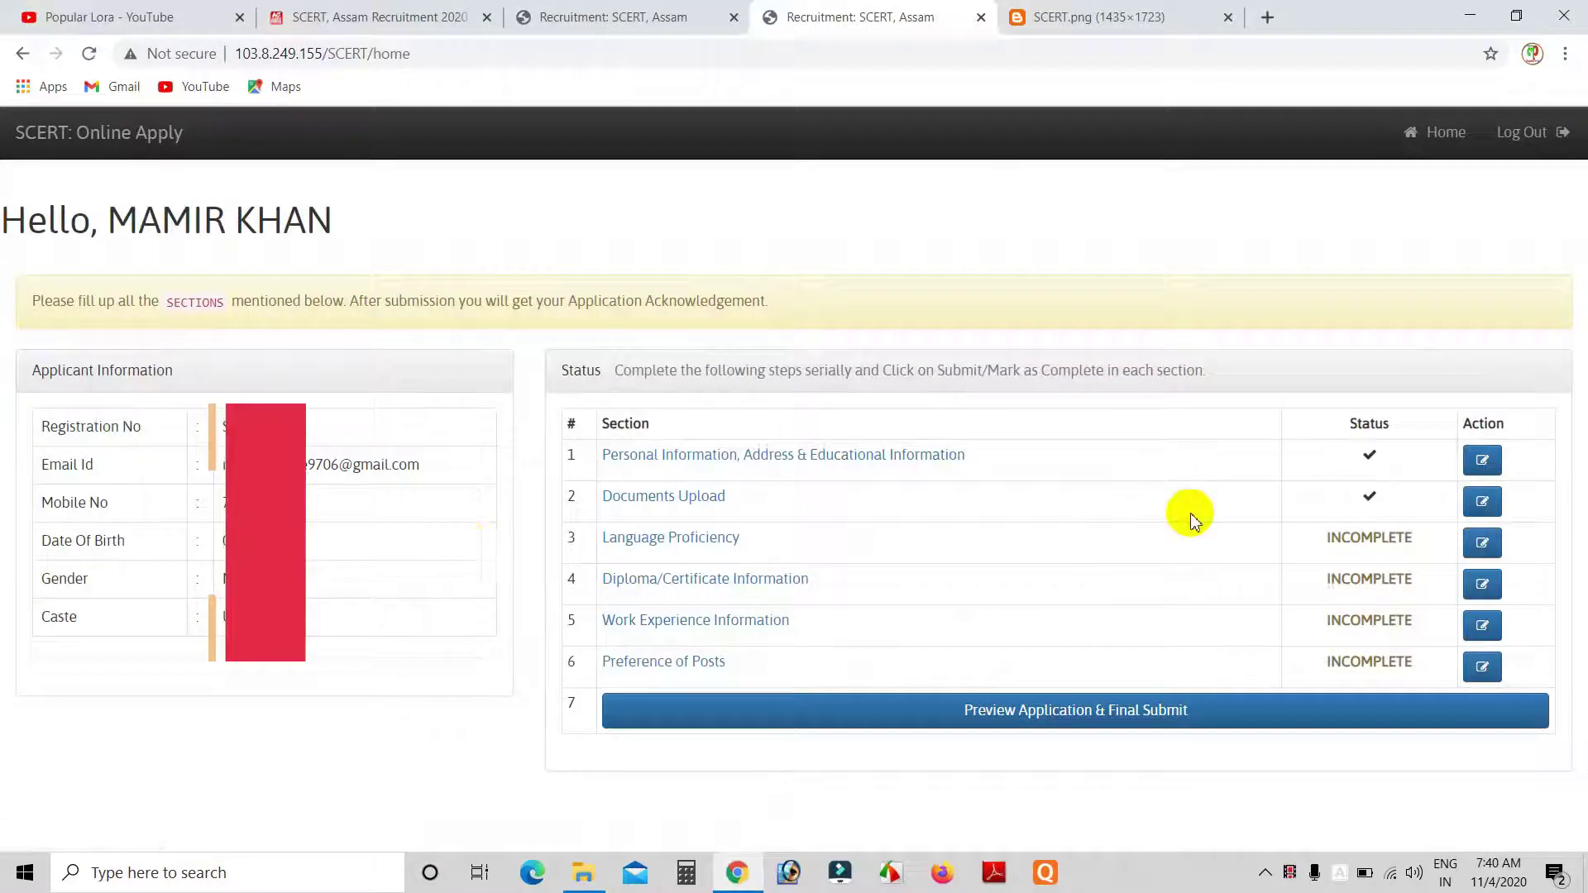
click(712, 543)
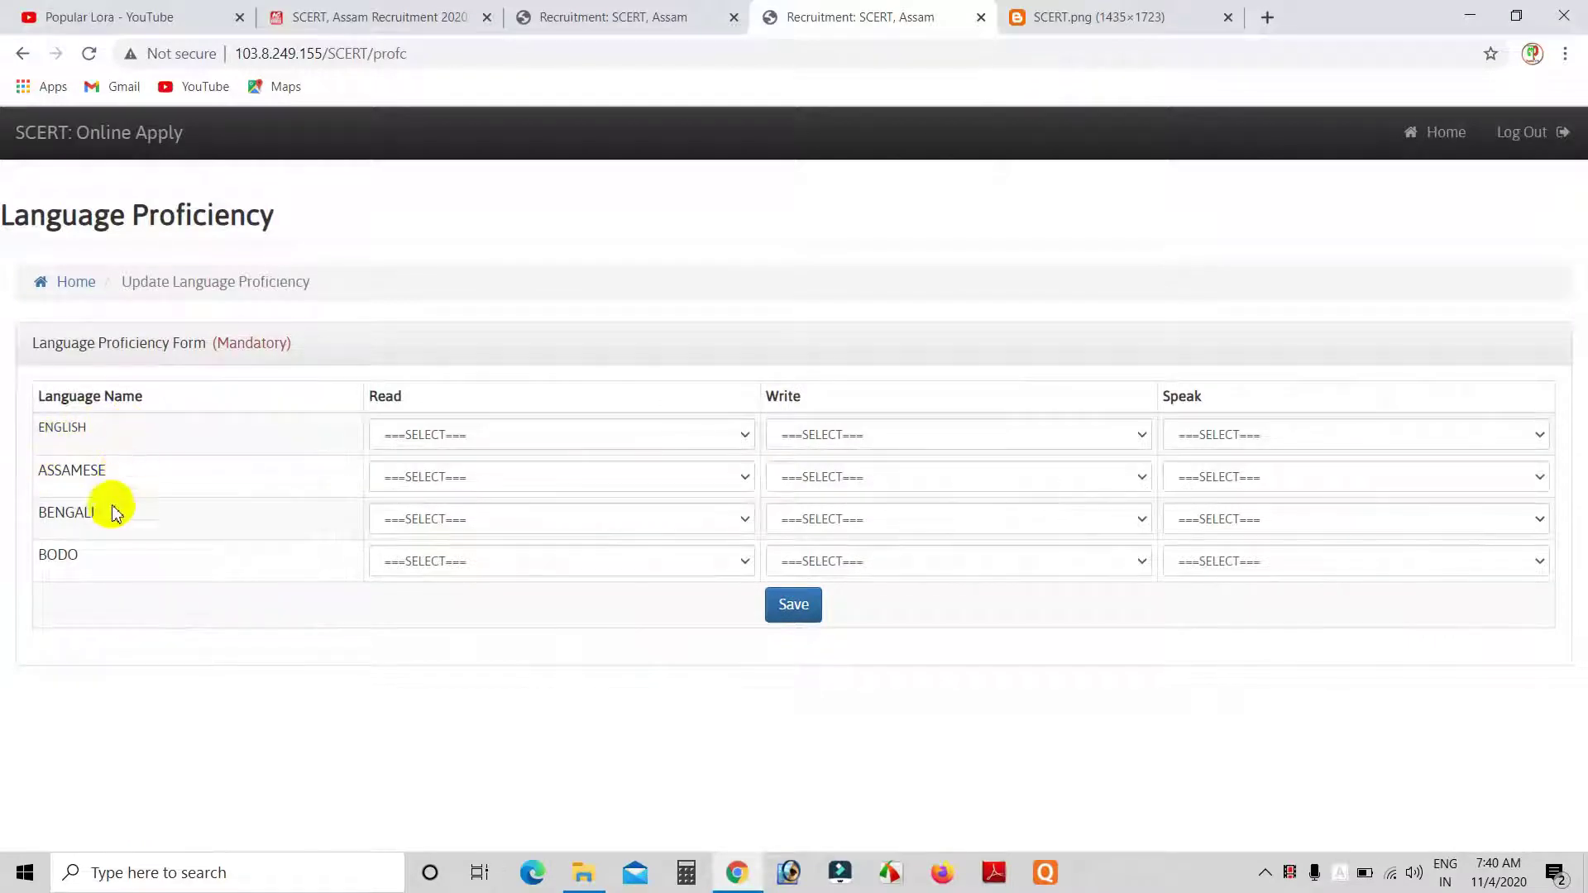
click(436, 433)
click(425, 468)
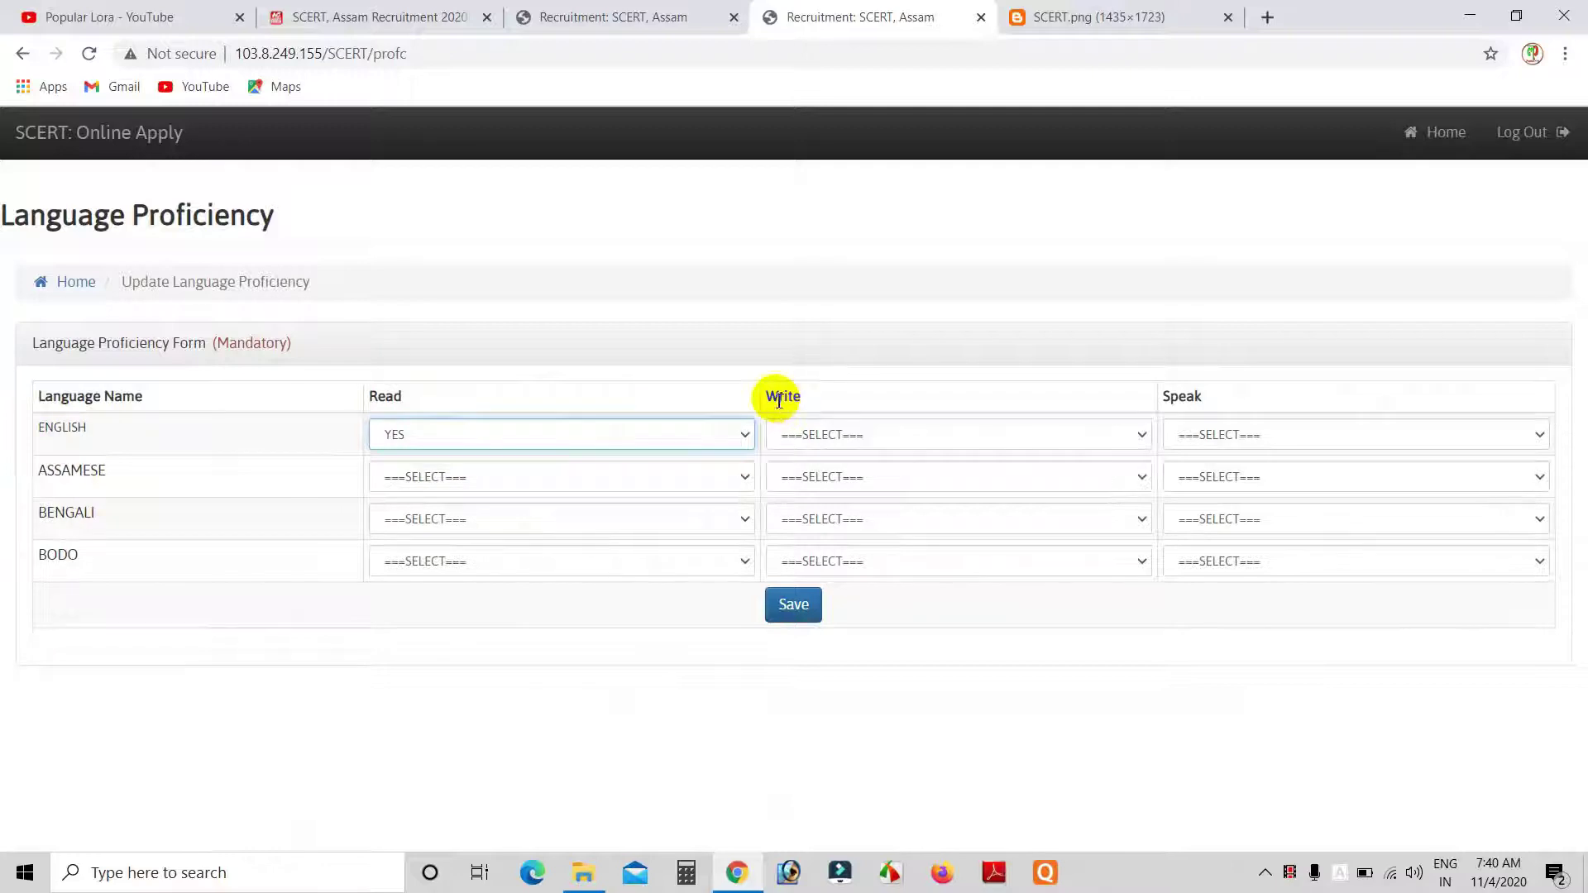
click(798, 434)
click(819, 469)
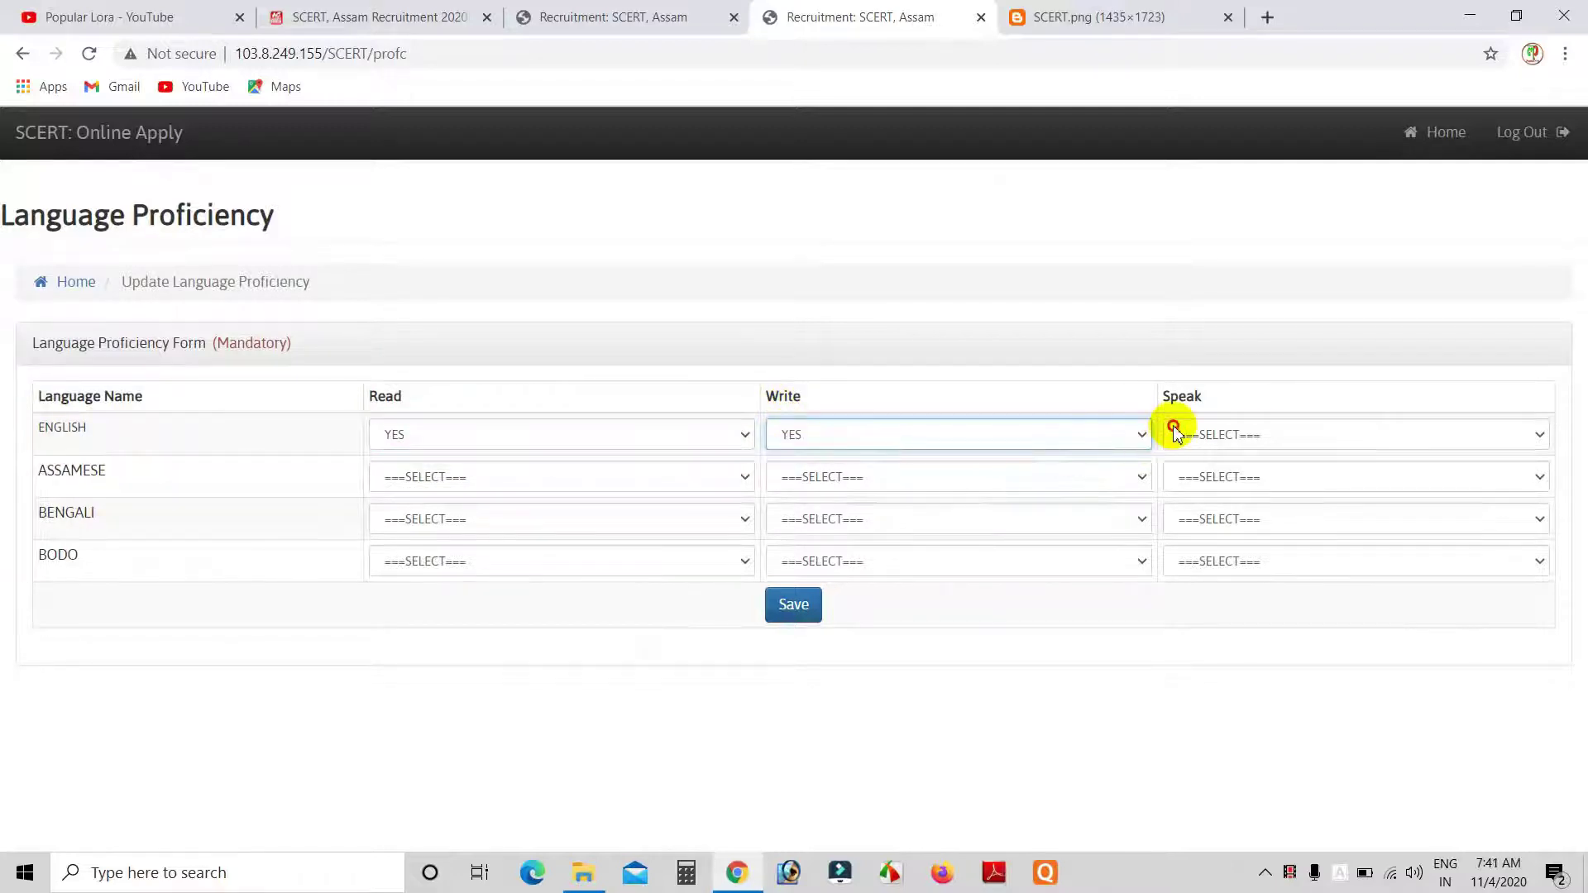
click(1174, 432)
click(1191, 471)
- Set Read, Write and Speak to YES for Assamese
click(425, 476)
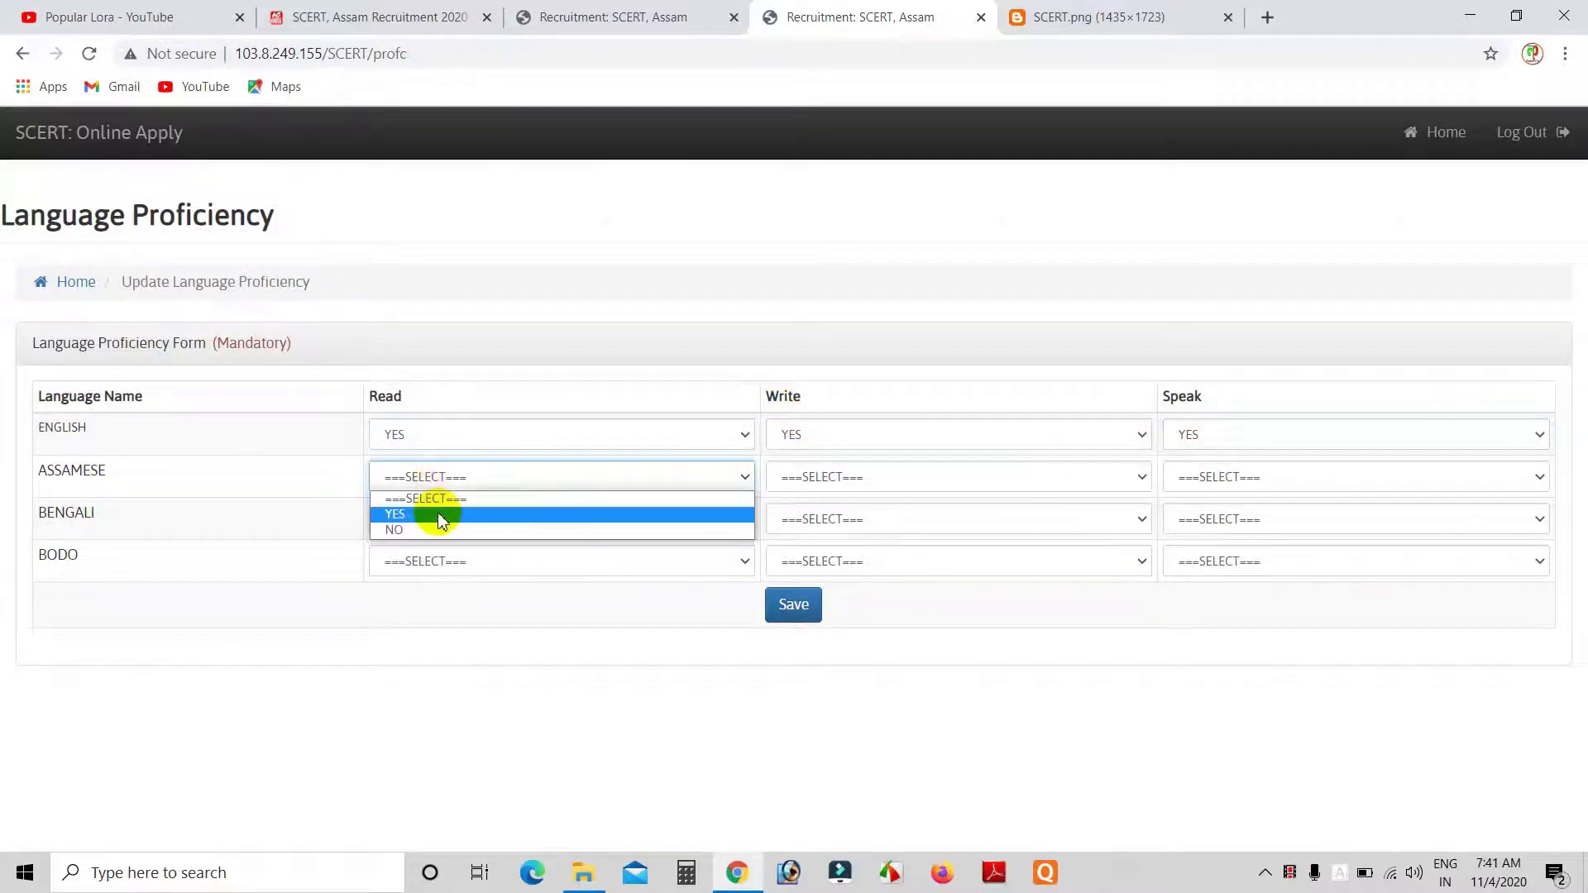
click(439, 515)
click(795, 478)
click(798, 499)
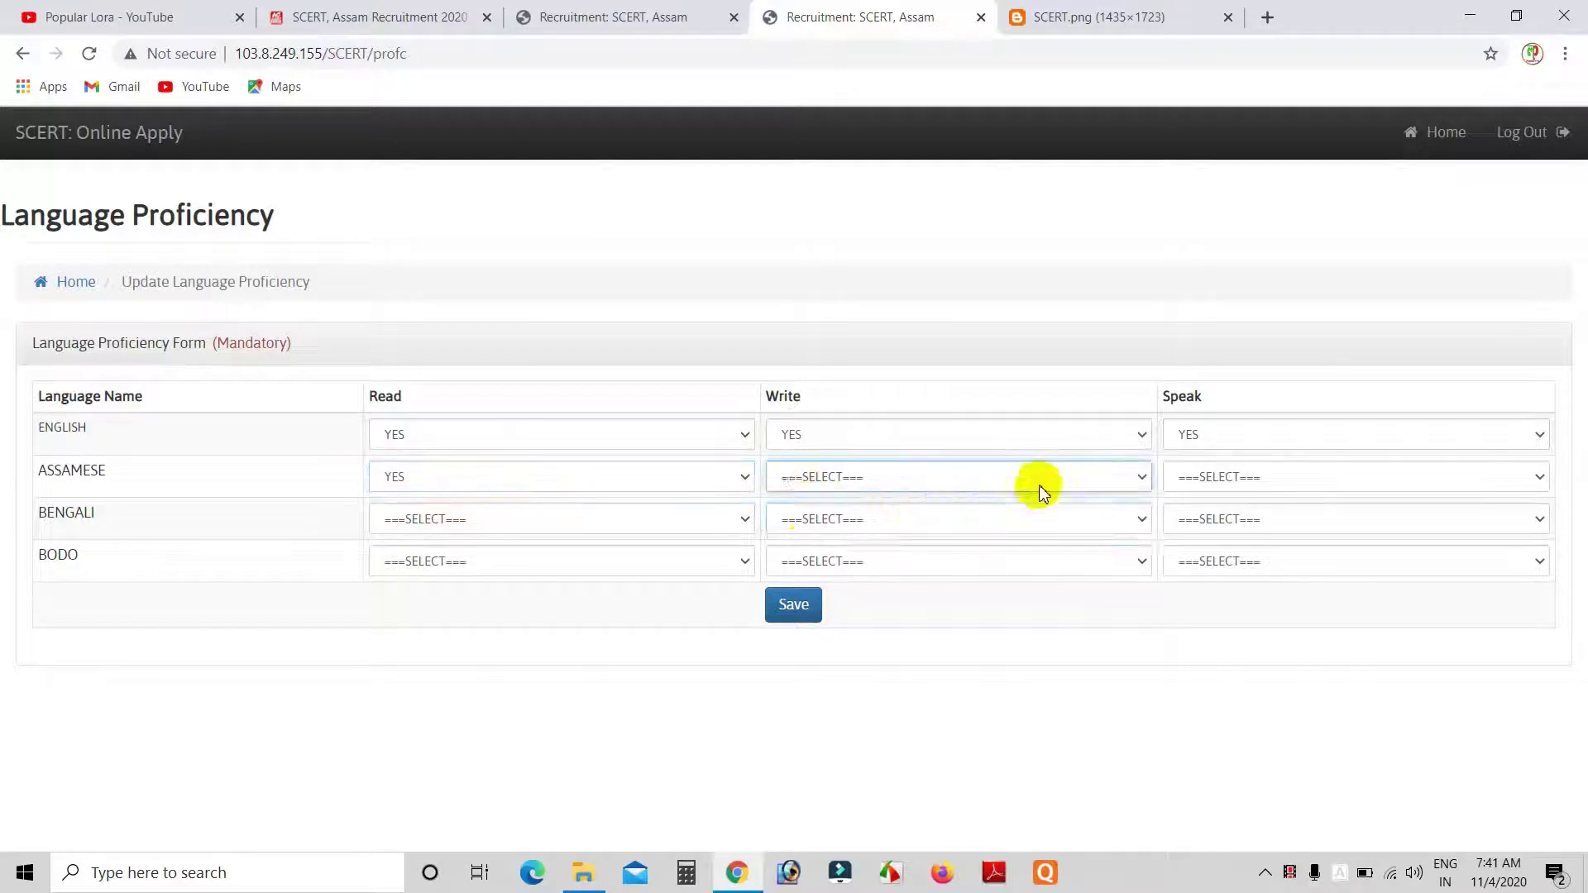
click(1039, 484)
click(1063, 514)
click(1190, 477)
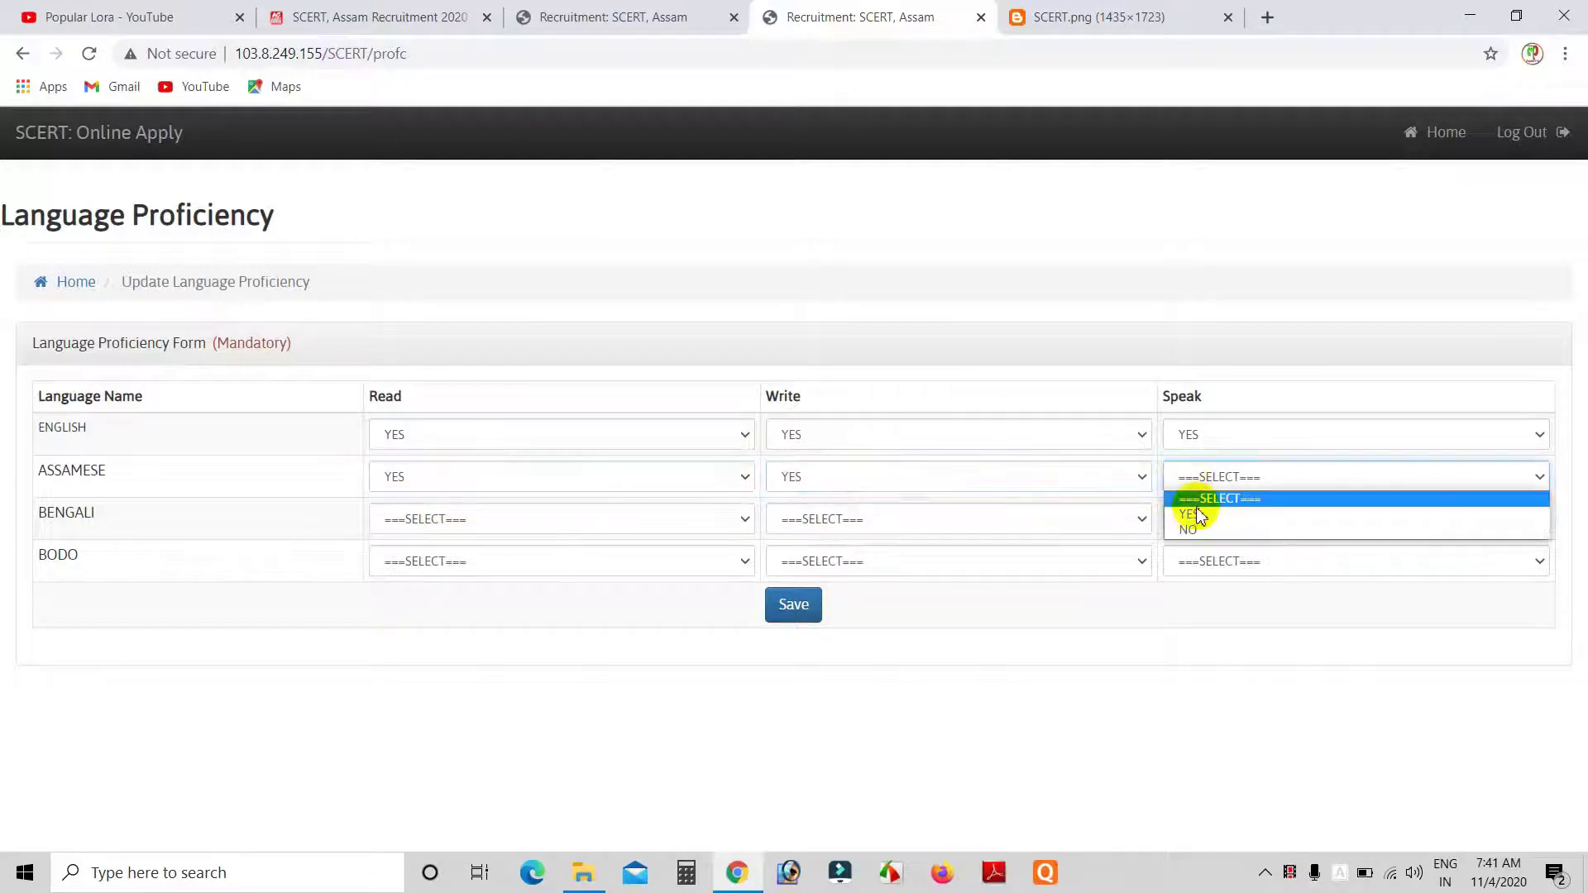
click(1196, 514)
- Set Read, Write and Speak to YES for Bengali
click(524, 517)
click(525, 556)
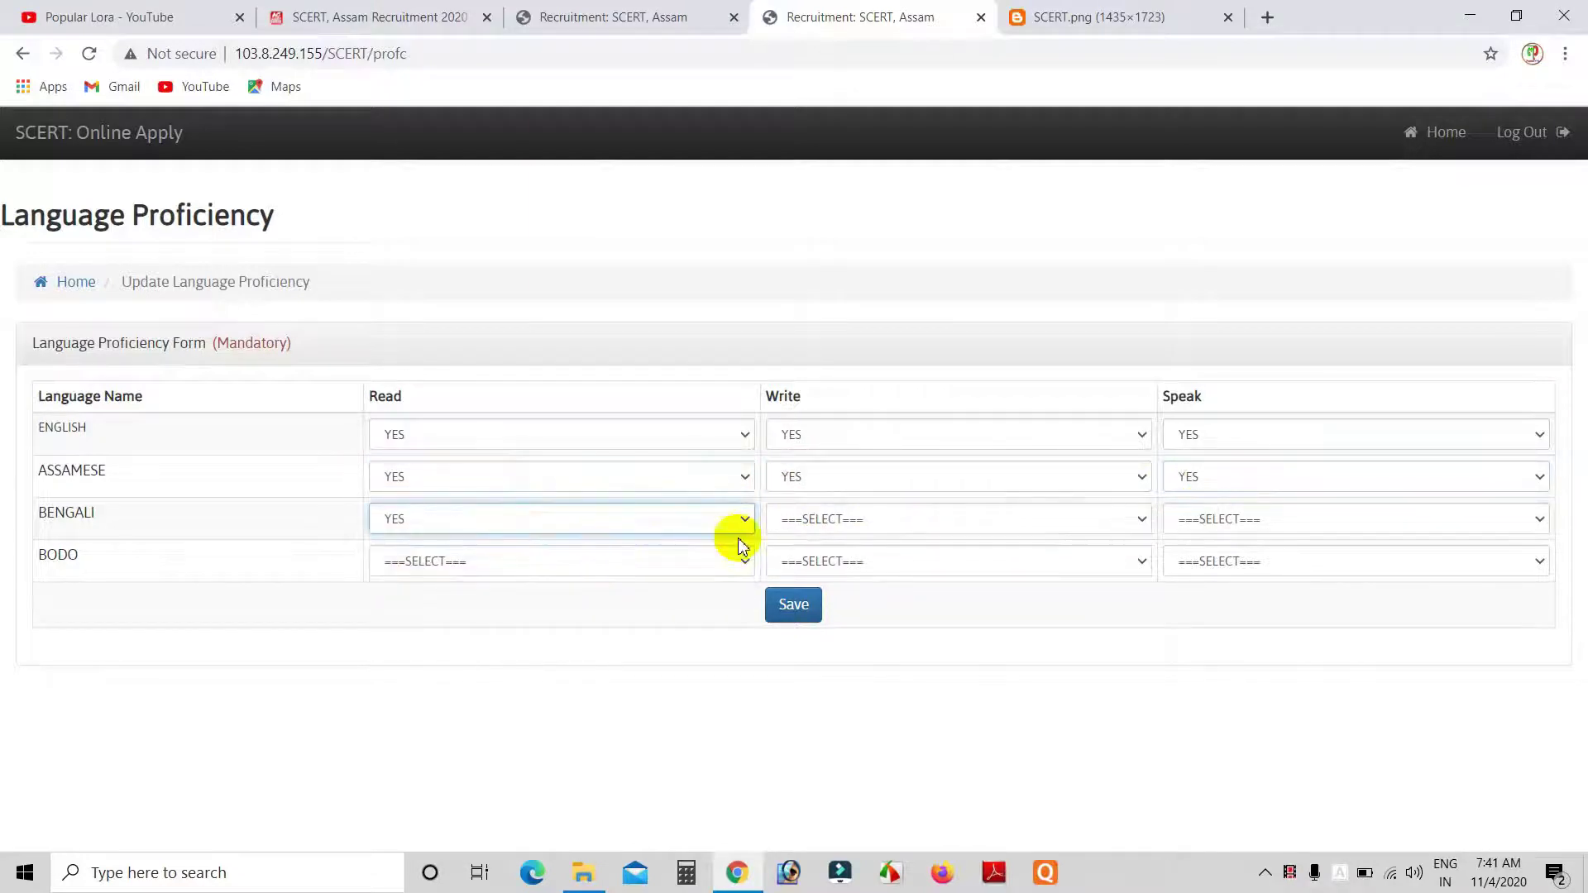
click(808, 521)
click(836, 554)
click(1215, 521)
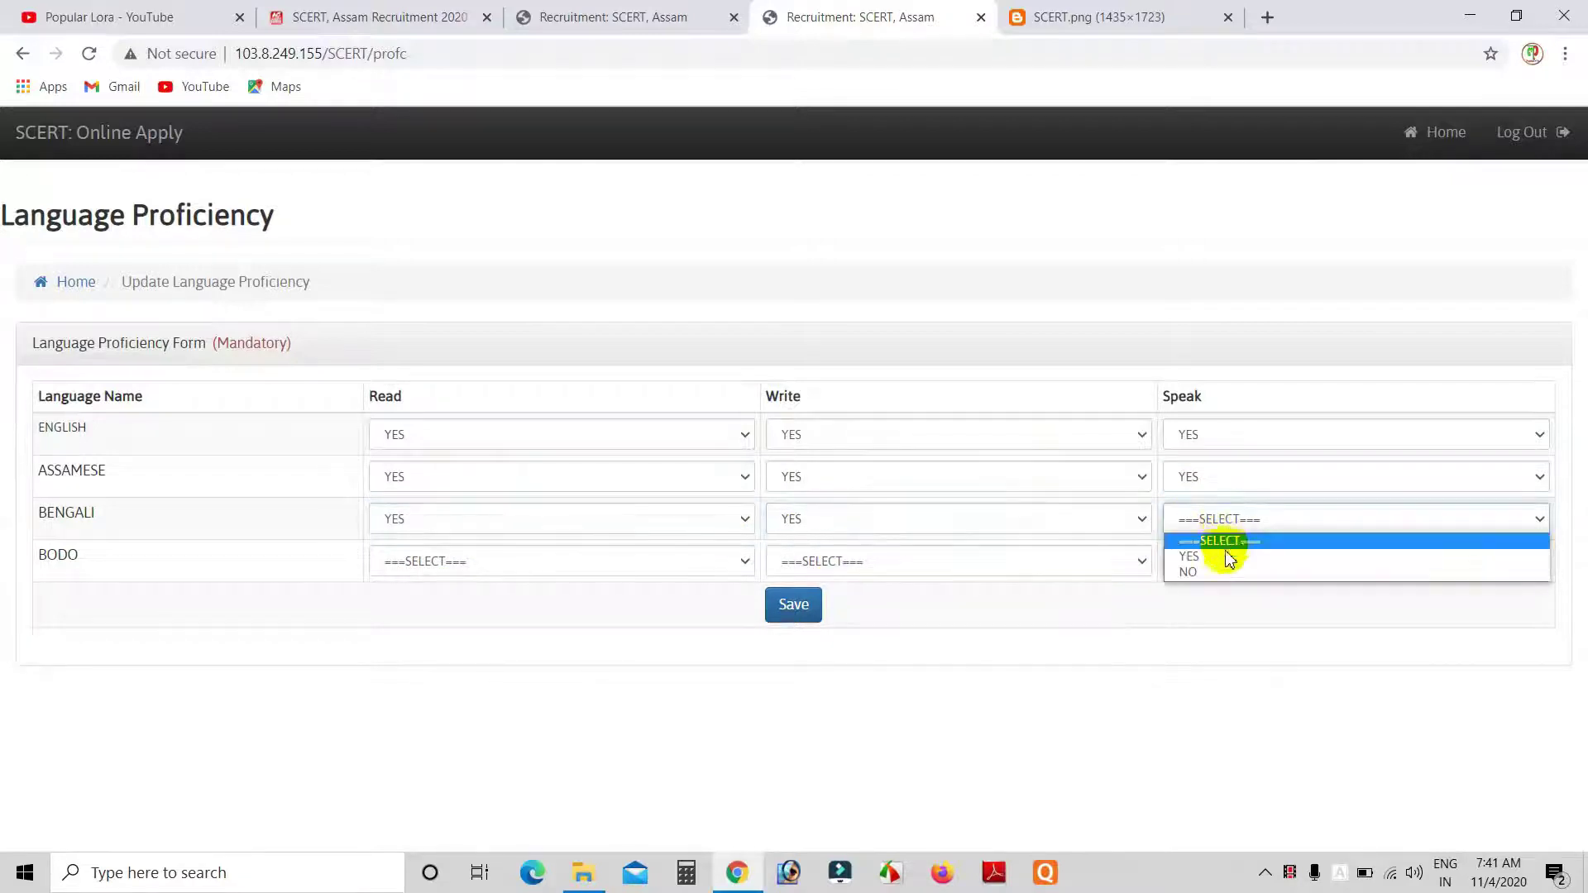
click(1228, 556)
- Set Read, Write and Speak to NO for Bodo, and save the language proficiency form
click(478, 561)
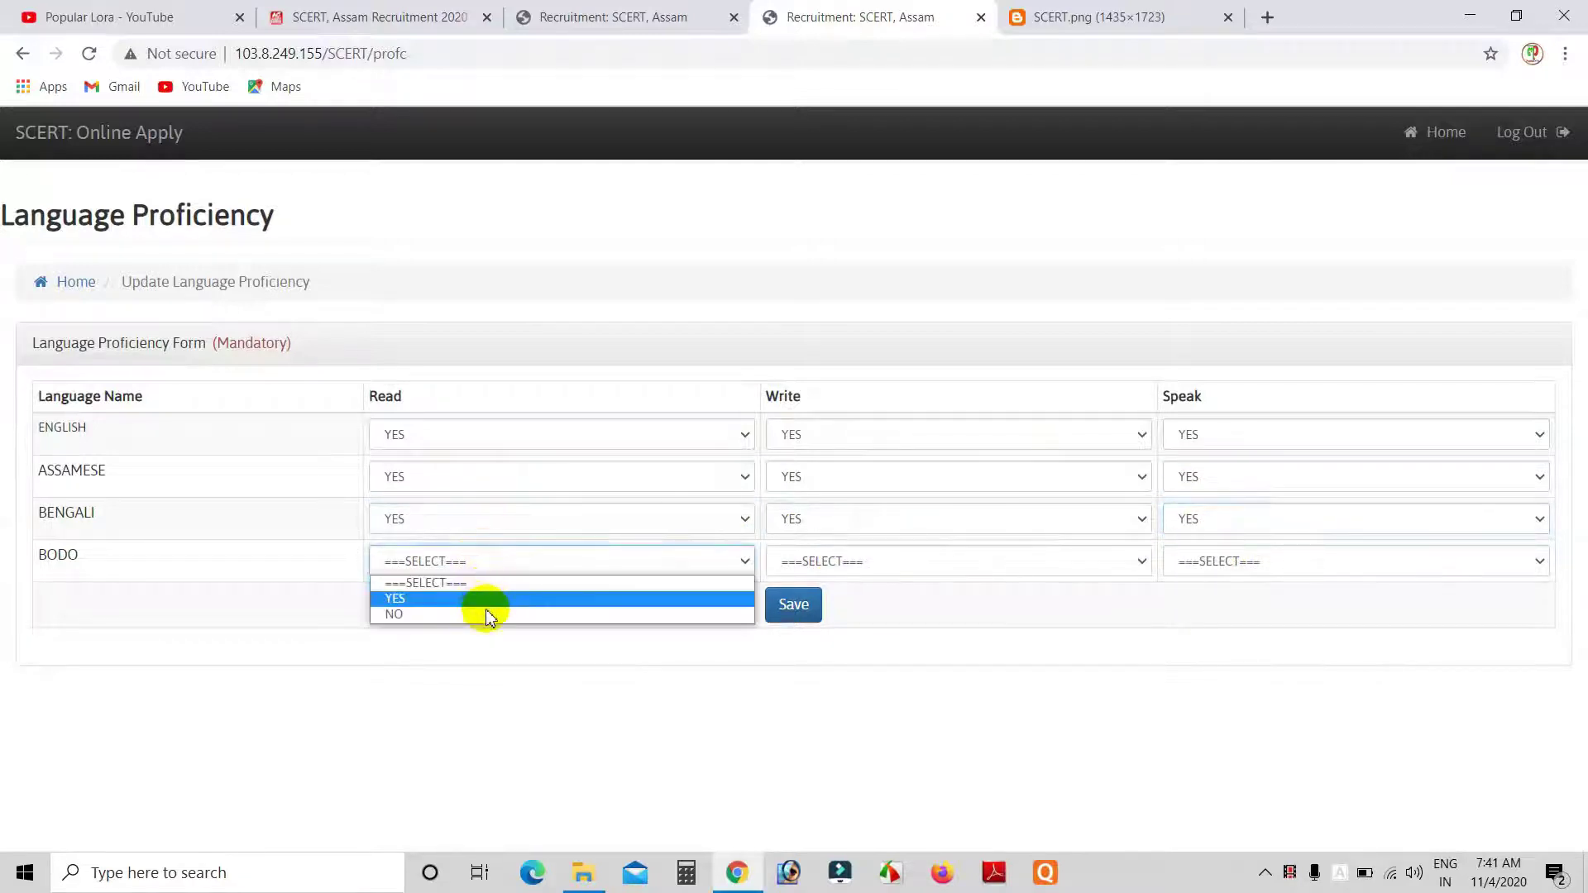
click(487, 615)
click(831, 562)
click(840, 613)
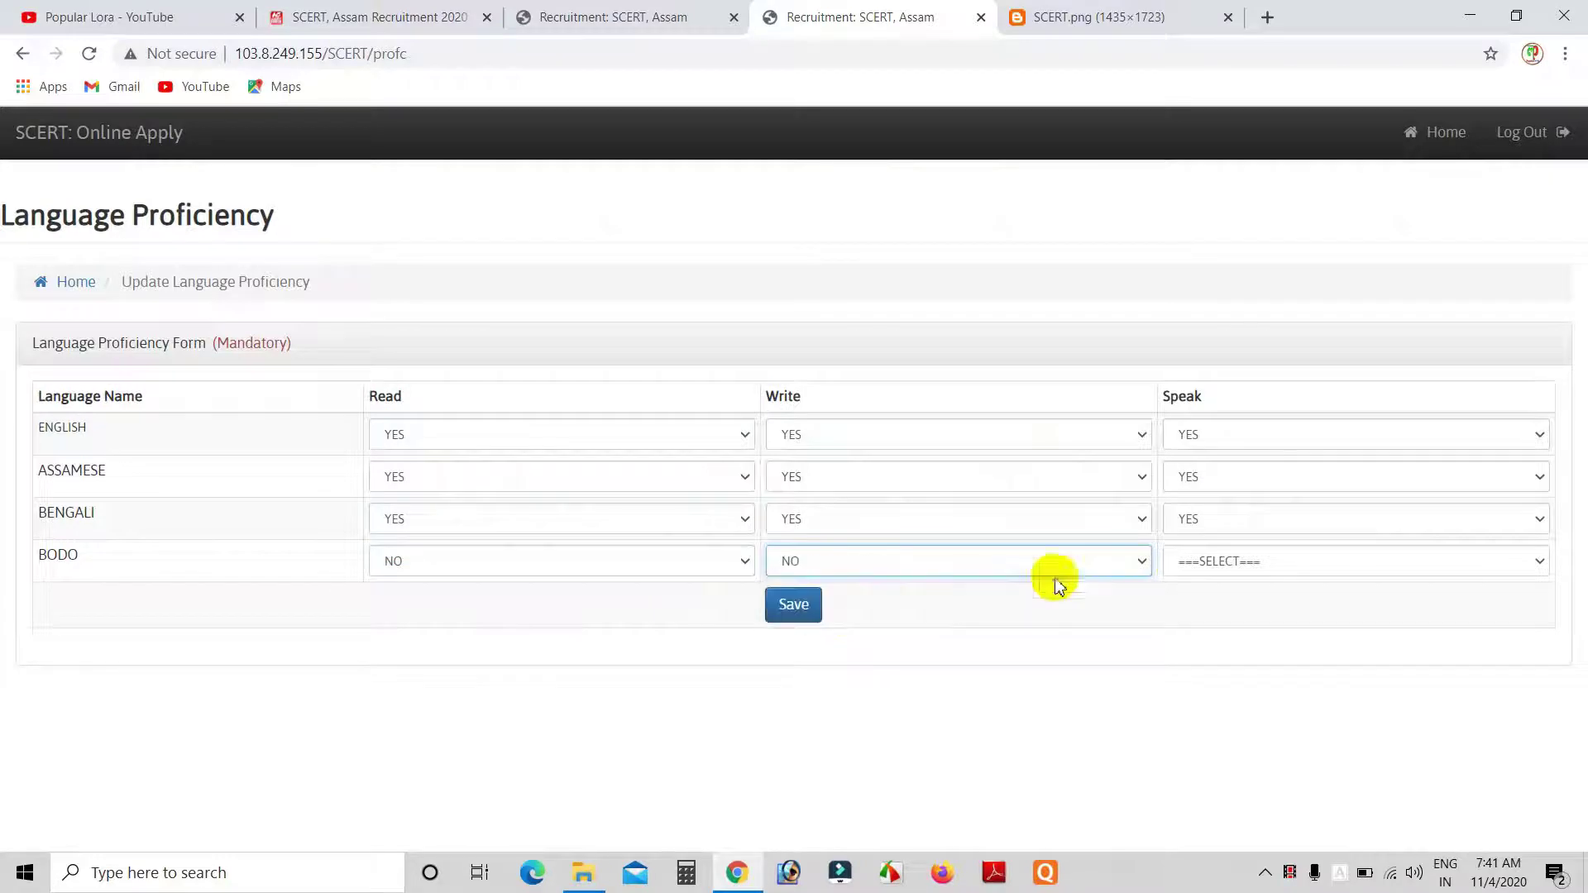
click(1195, 560)
click(1210, 613)
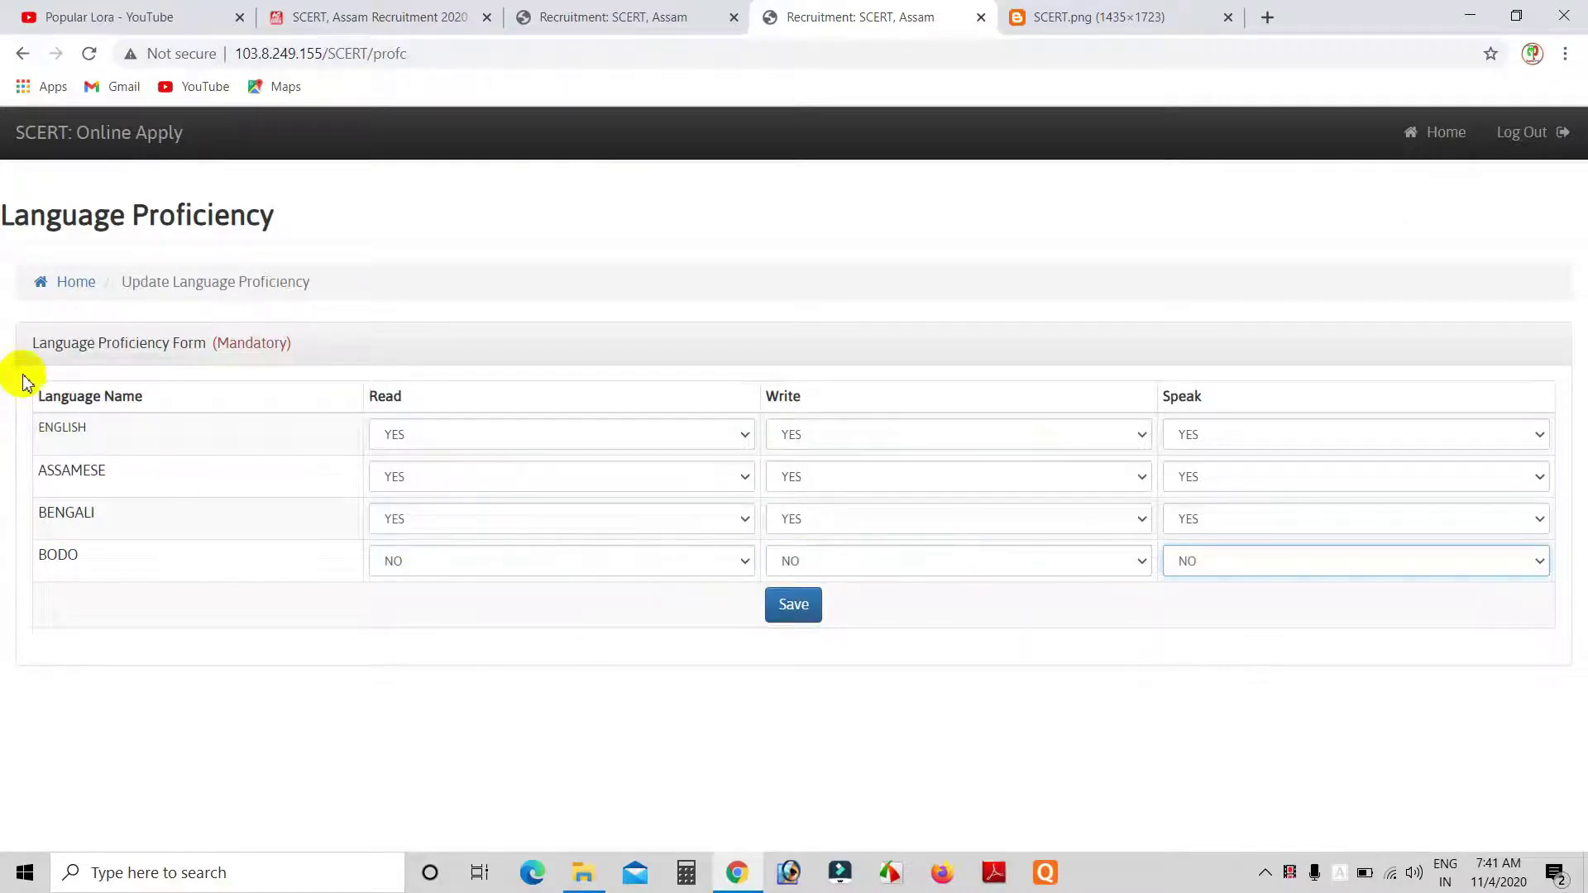
click(792, 612)
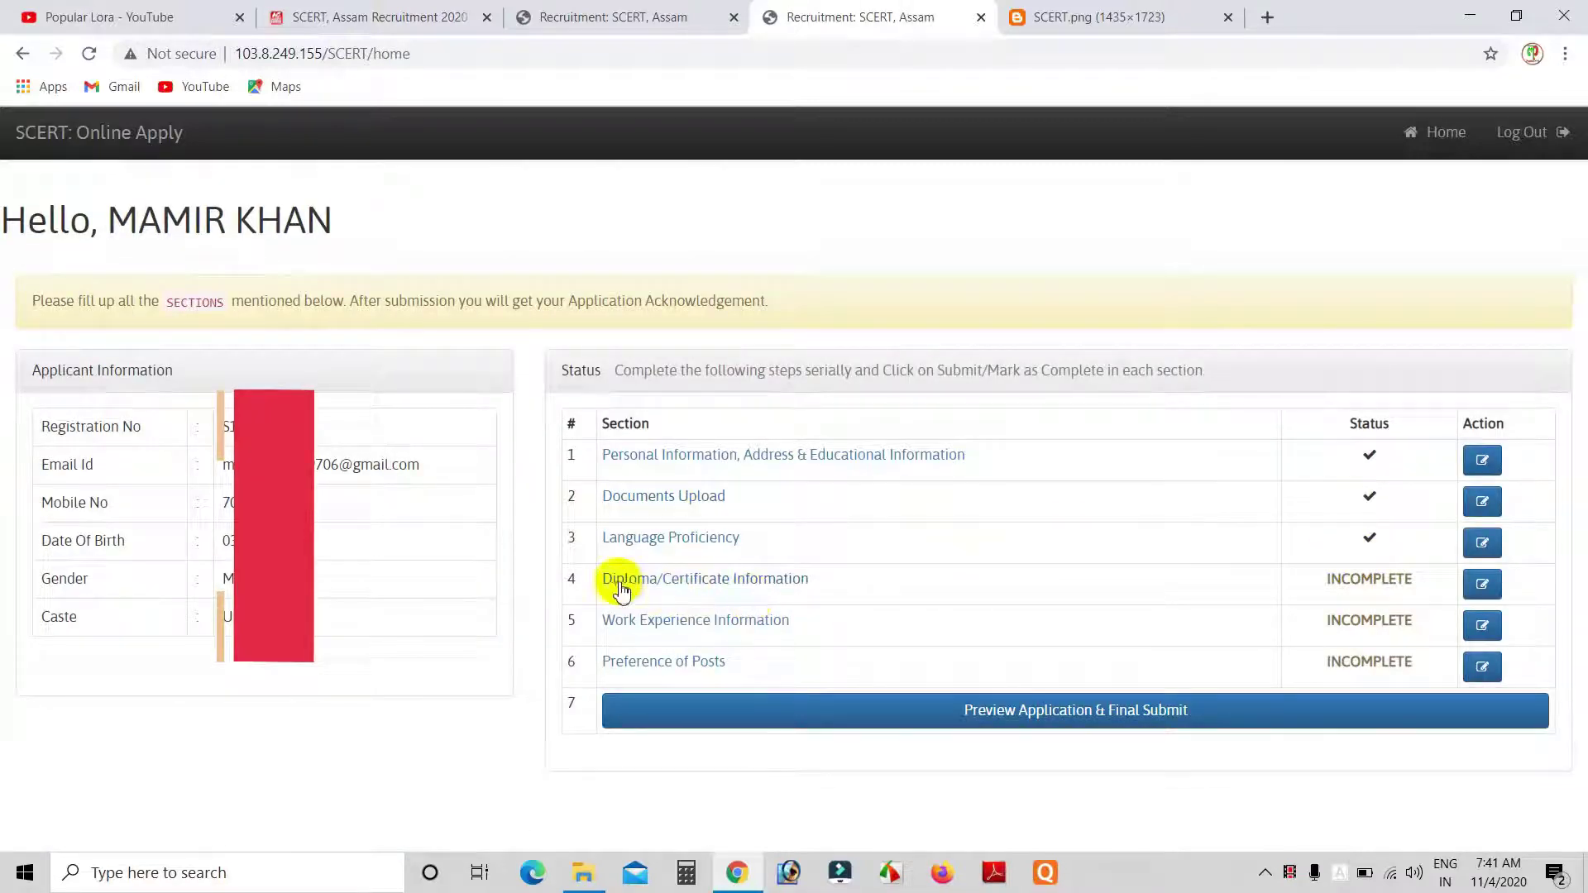
- Open the Diploma/Certificate Information section and choose Computer Application as the diploma course after reviewing the available options
click(720, 593)
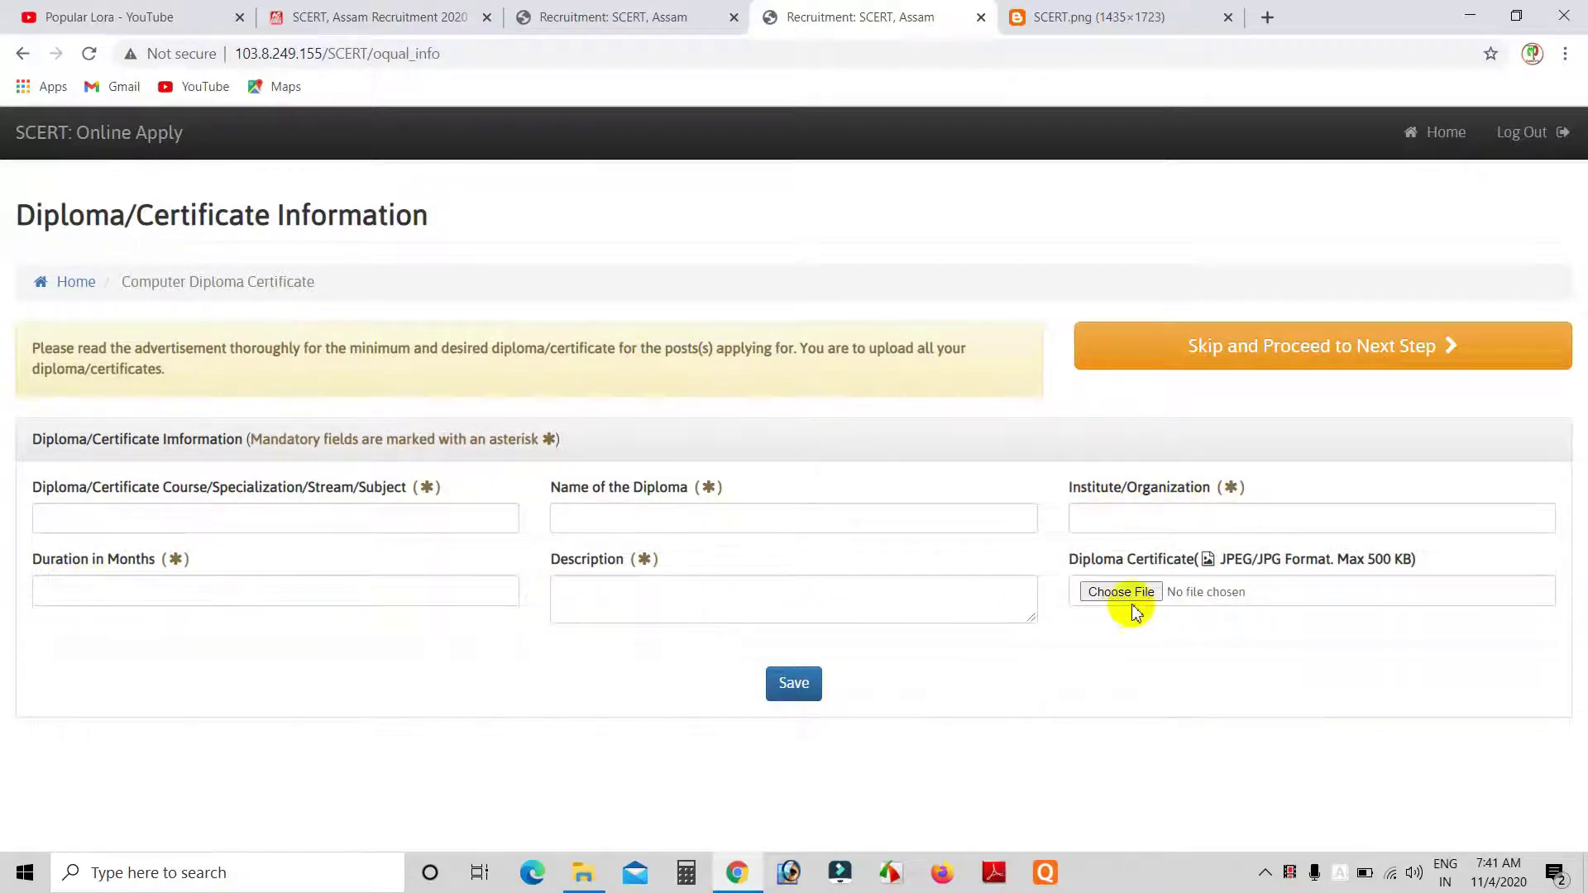
click(417, 521)
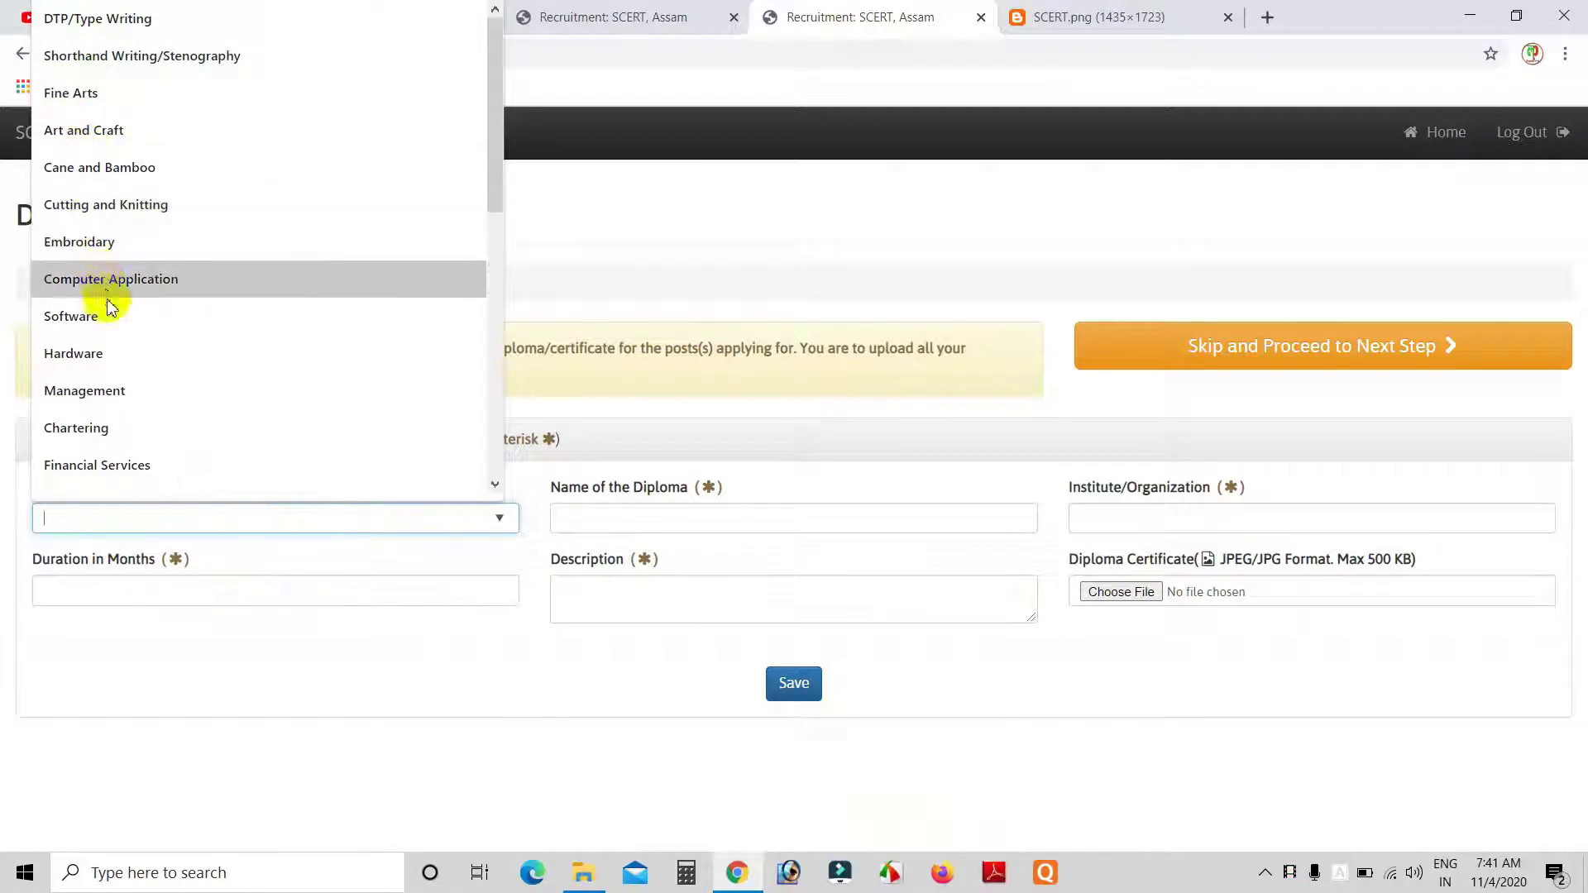
scroll(107, 455, down, 3)
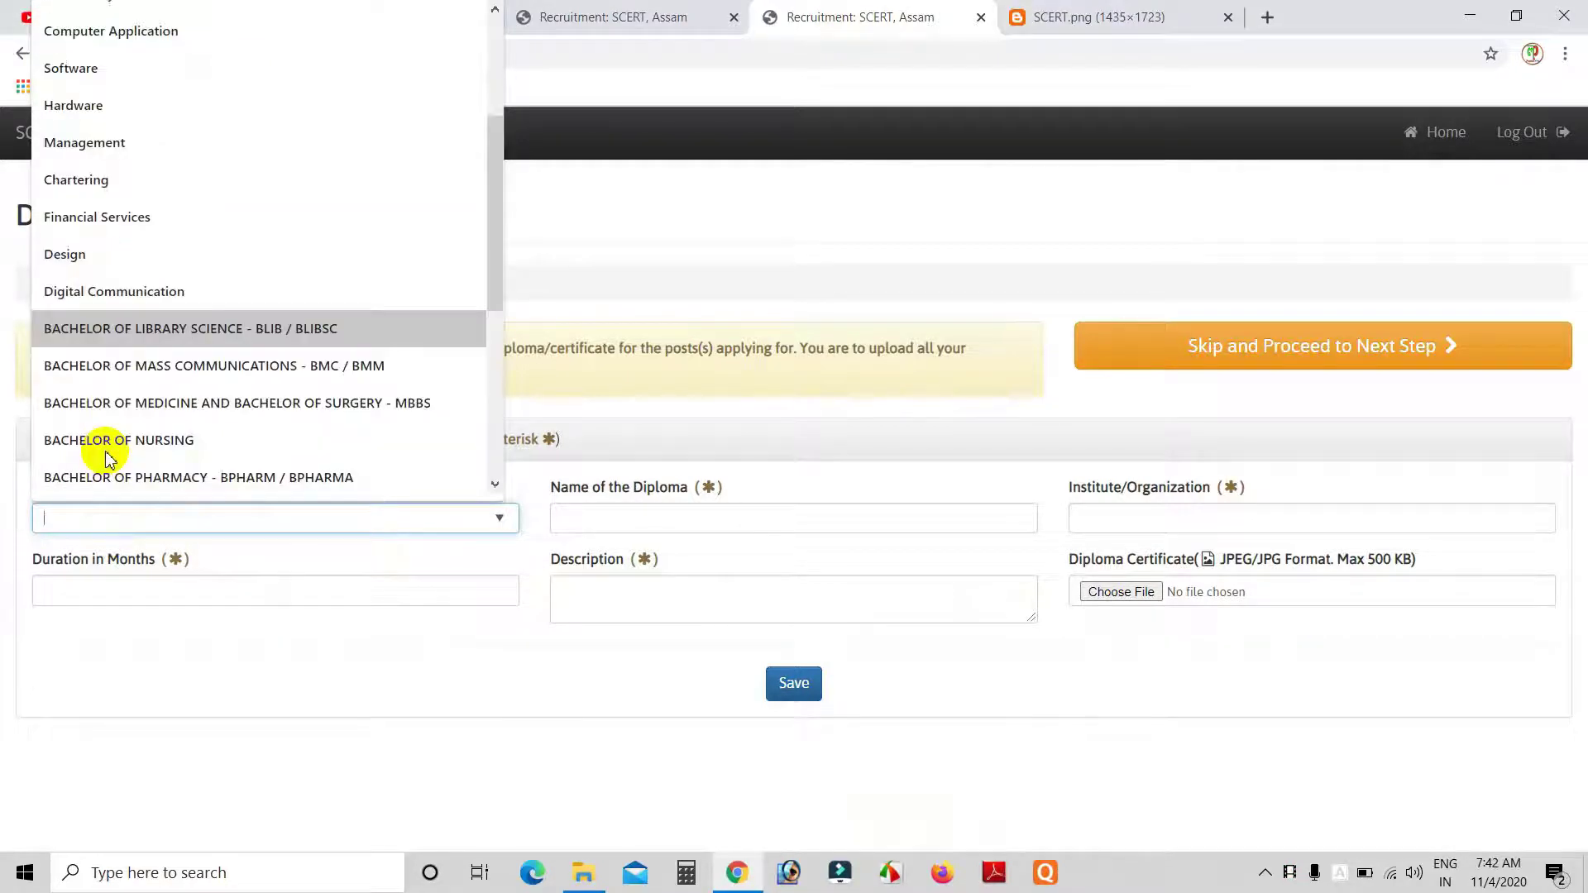
scroll(161, 405, down, 2)
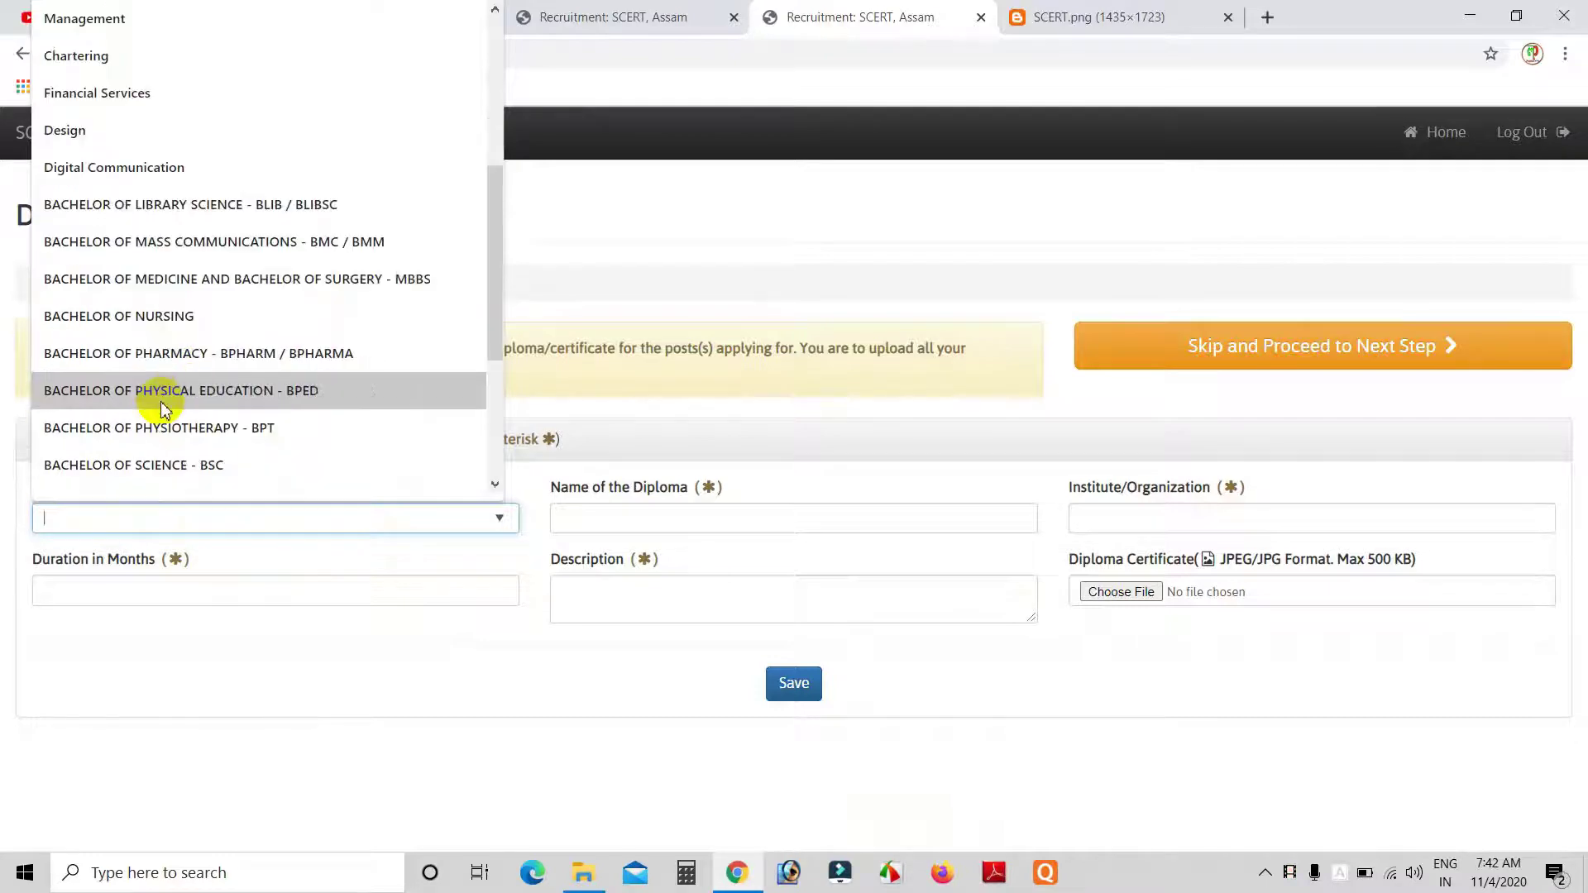
scroll(162, 407, down, 2)
scroll(189, 382, down, 3)
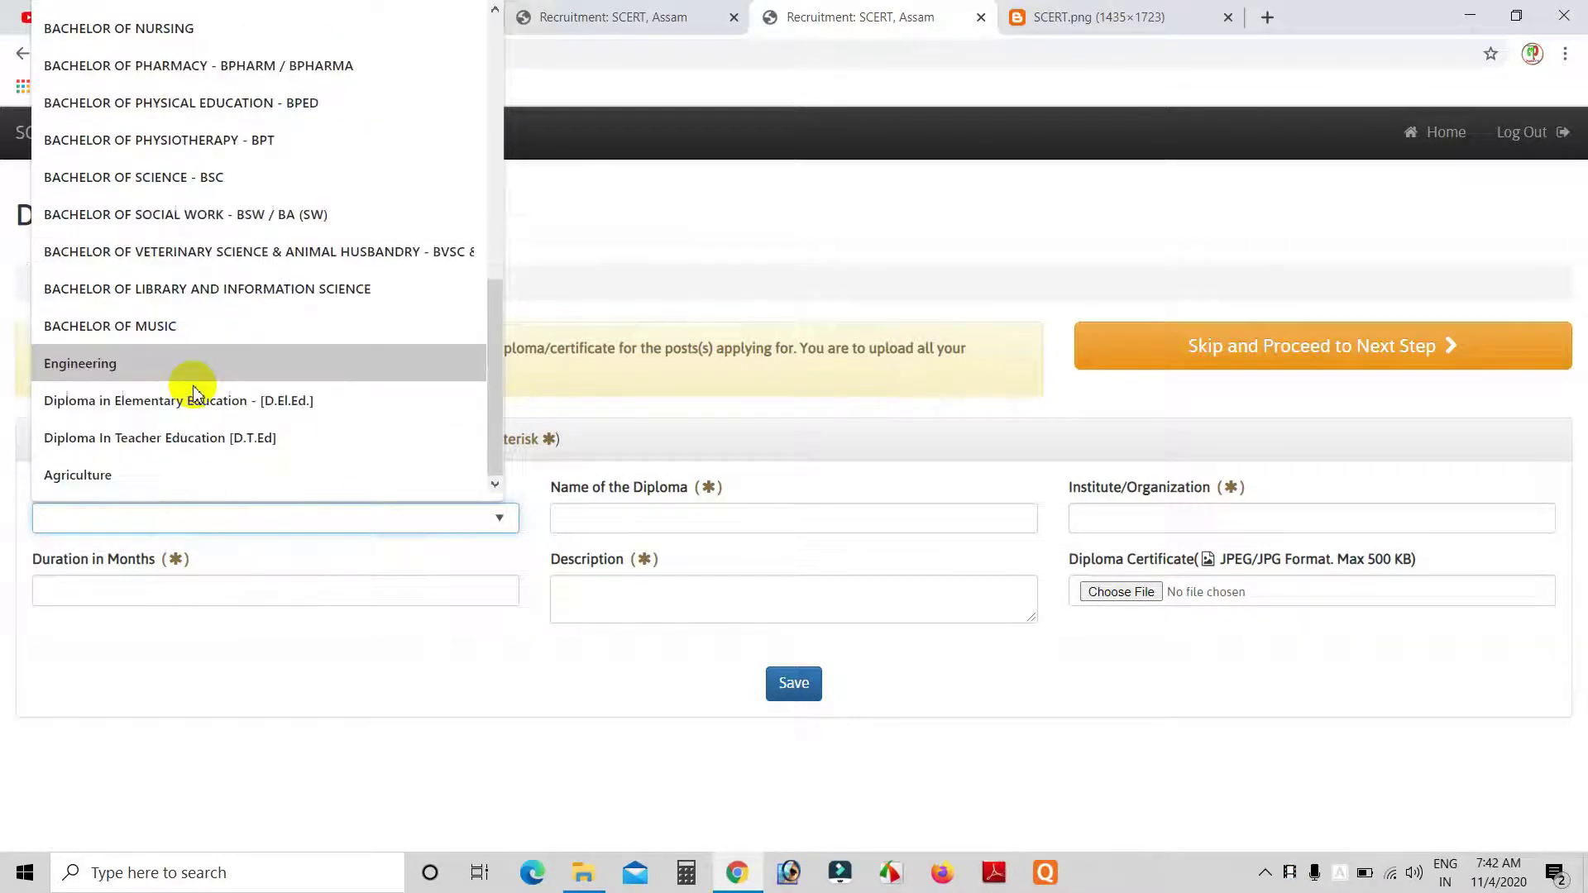
scroll(192, 393, up, 10)
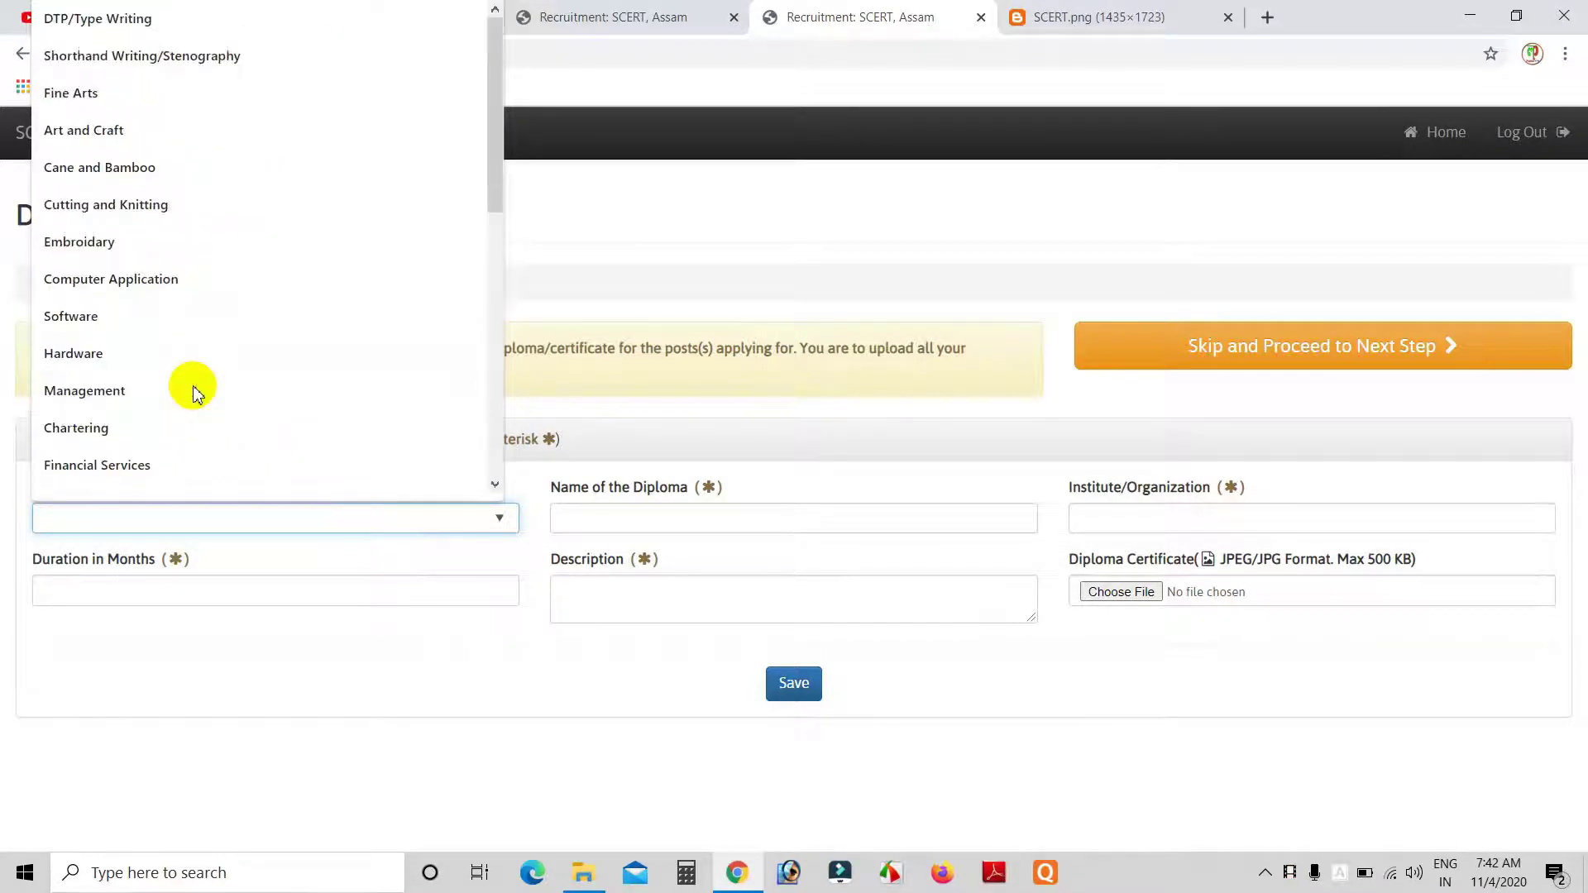
click(132, 285)
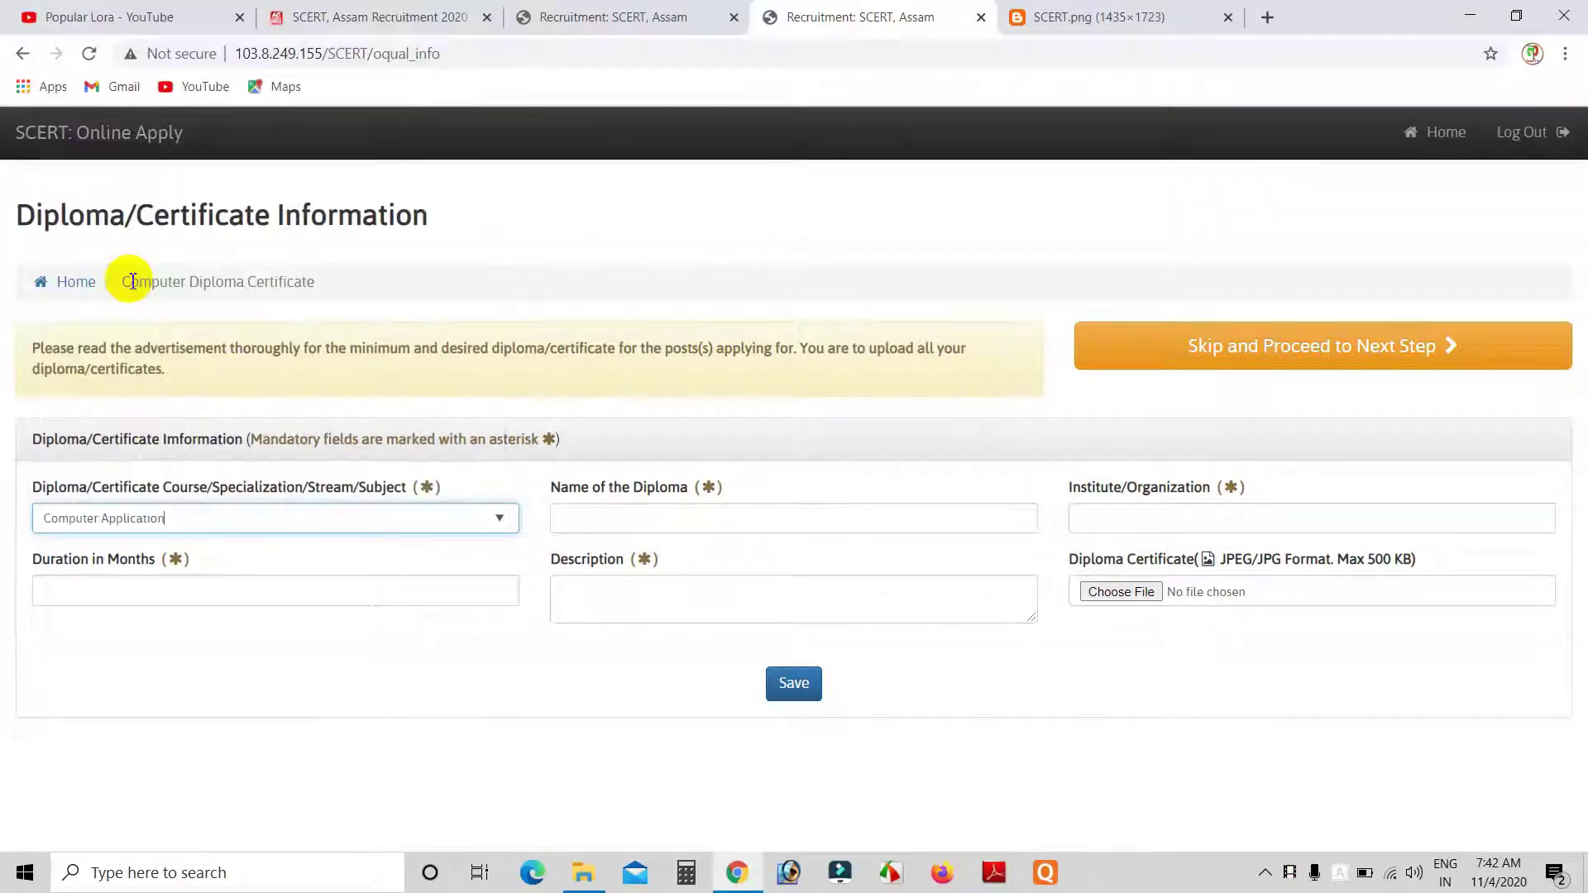
- Enter ADCA as the diploma name and ALL INDIA COMPUTER SAKSHARTA MISSION as the institute
click(583, 518)
click(596, 592)
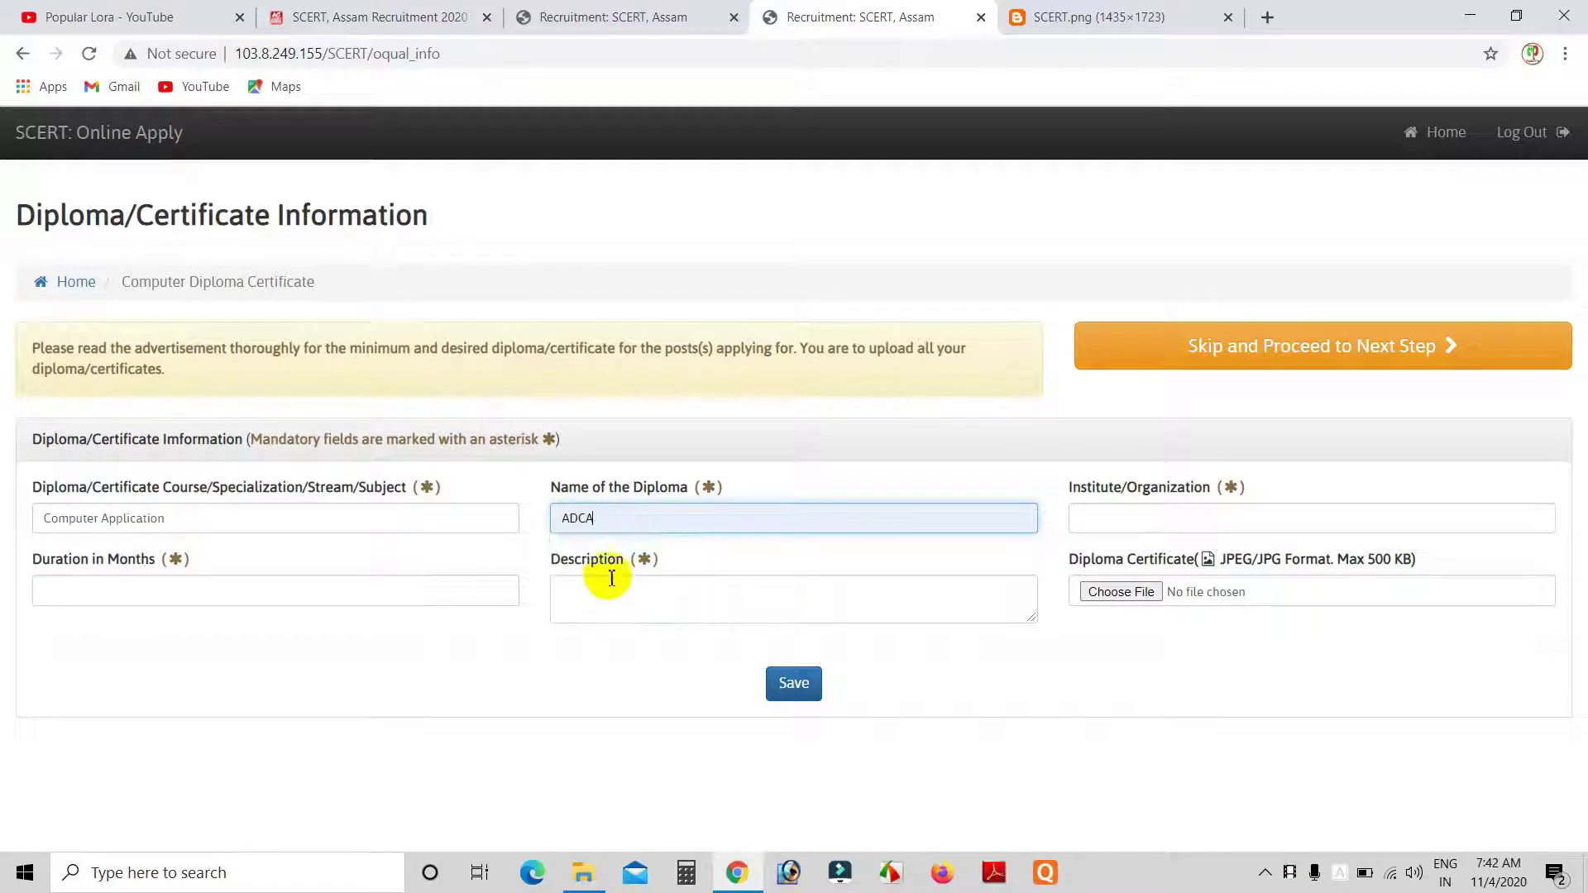
click(1159, 521)
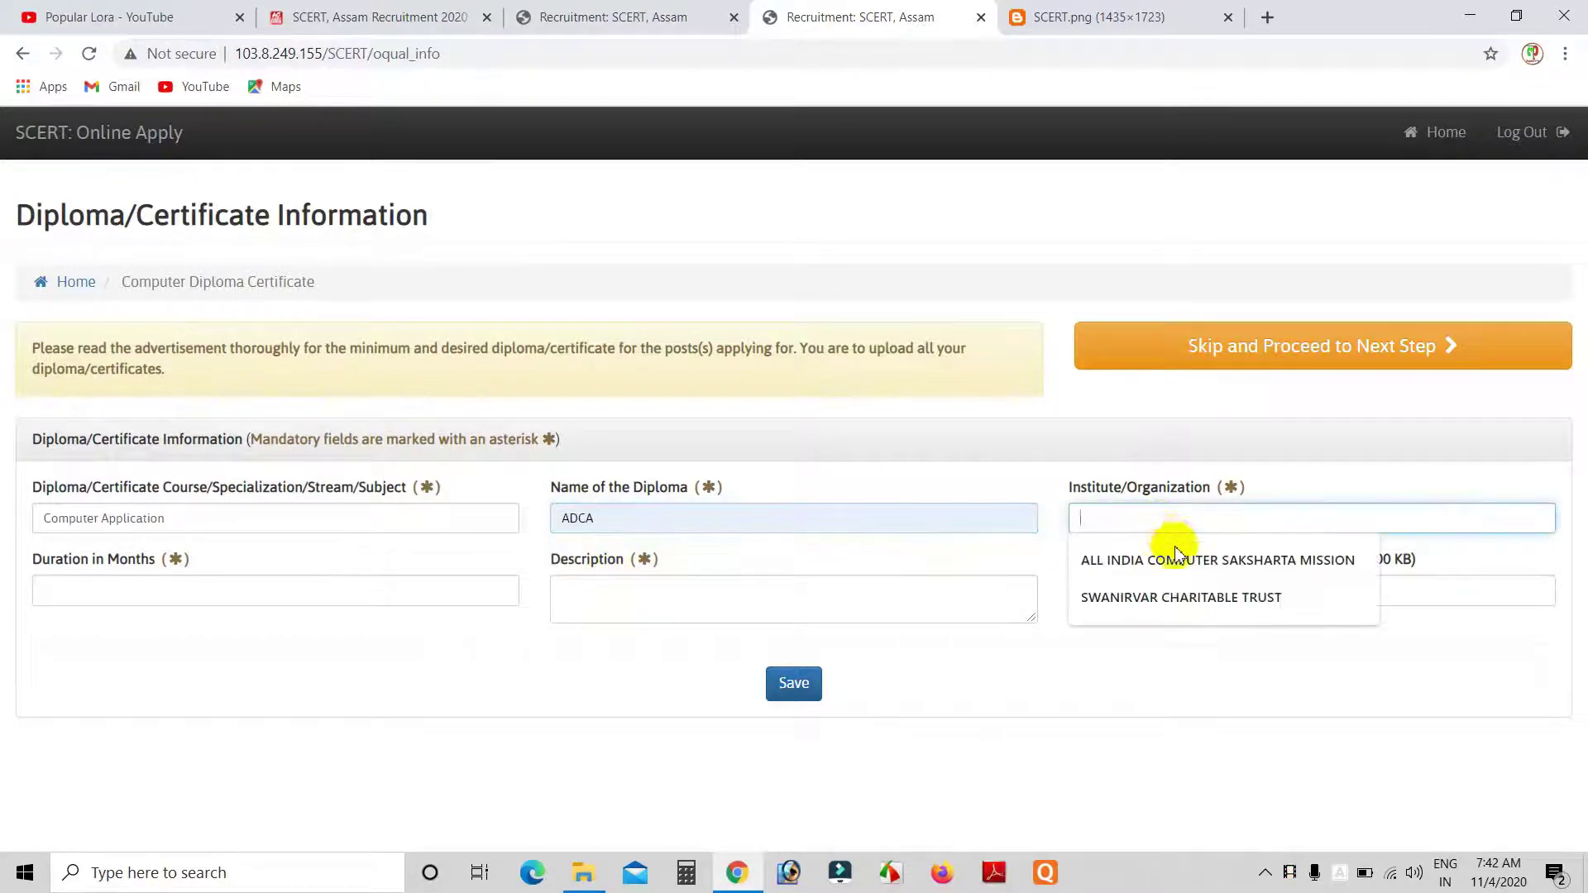
click(1181, 560)
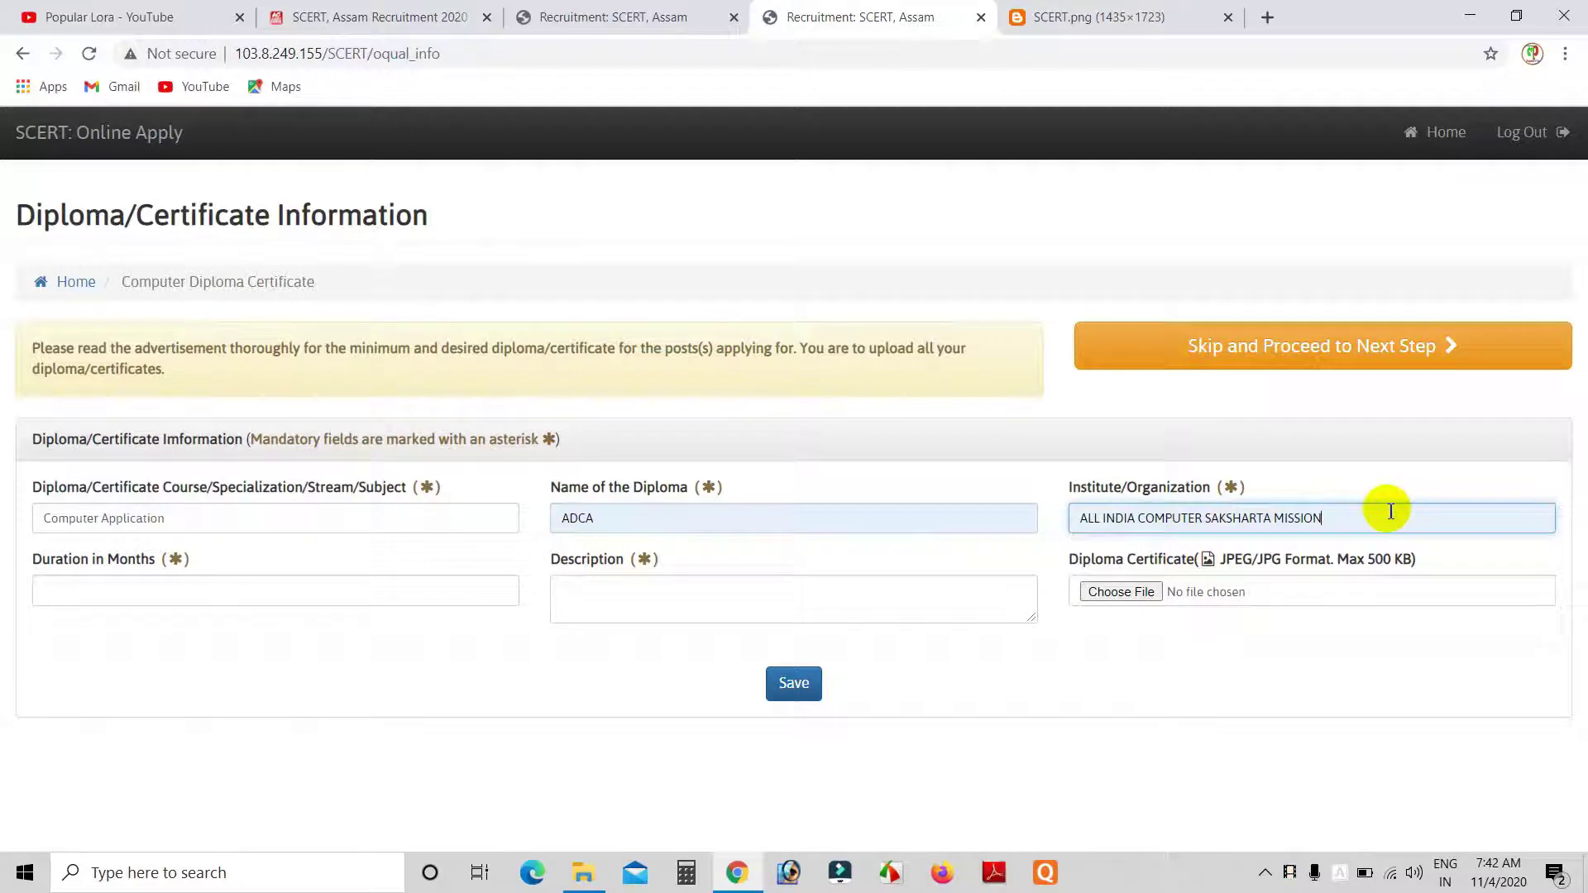
- Set the diploma duration to 12 months and enter the description "I have completed my diploma with sincerely"
click(150, 588)
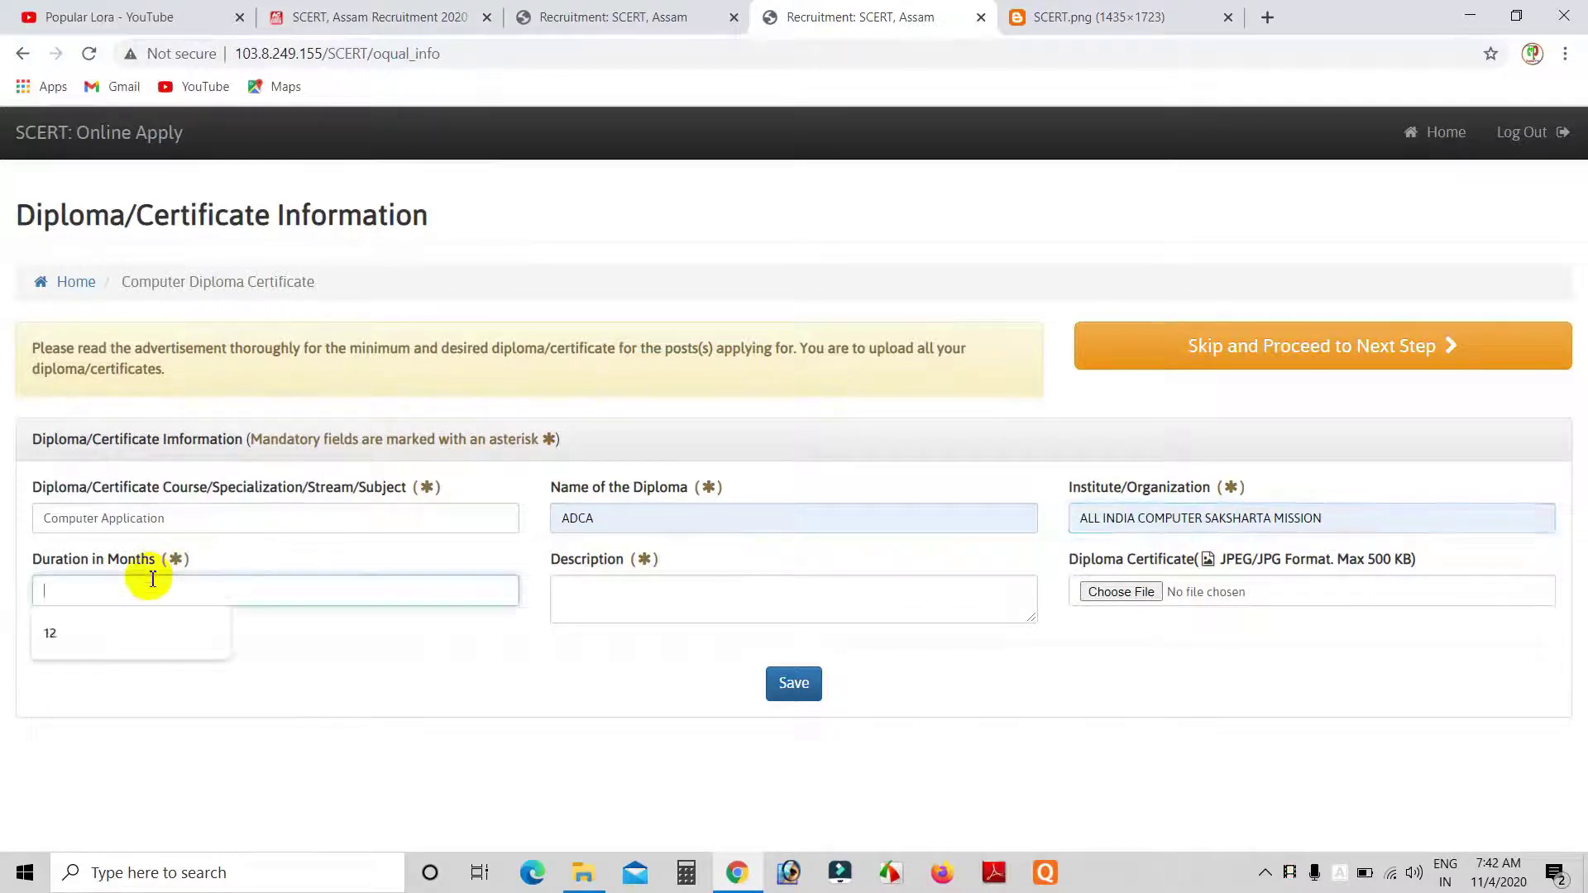
click(150, 632)
click(616, 589)
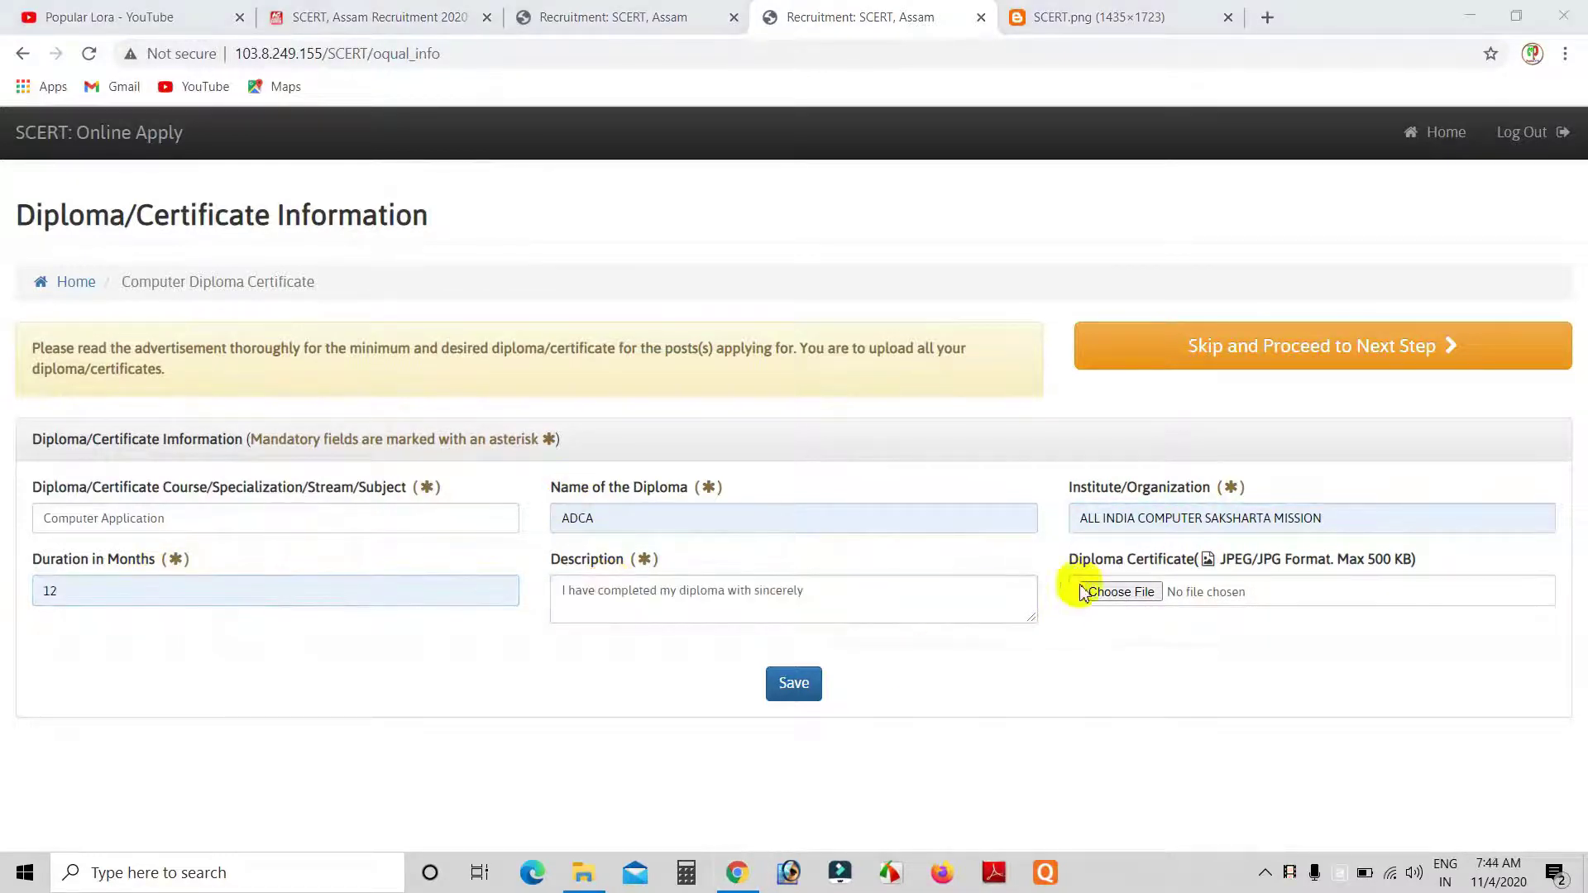
- Attach the COMPUTER image from the Convert ID folder as the diploma certificate, and save the diploma entry
click(1135, 593)
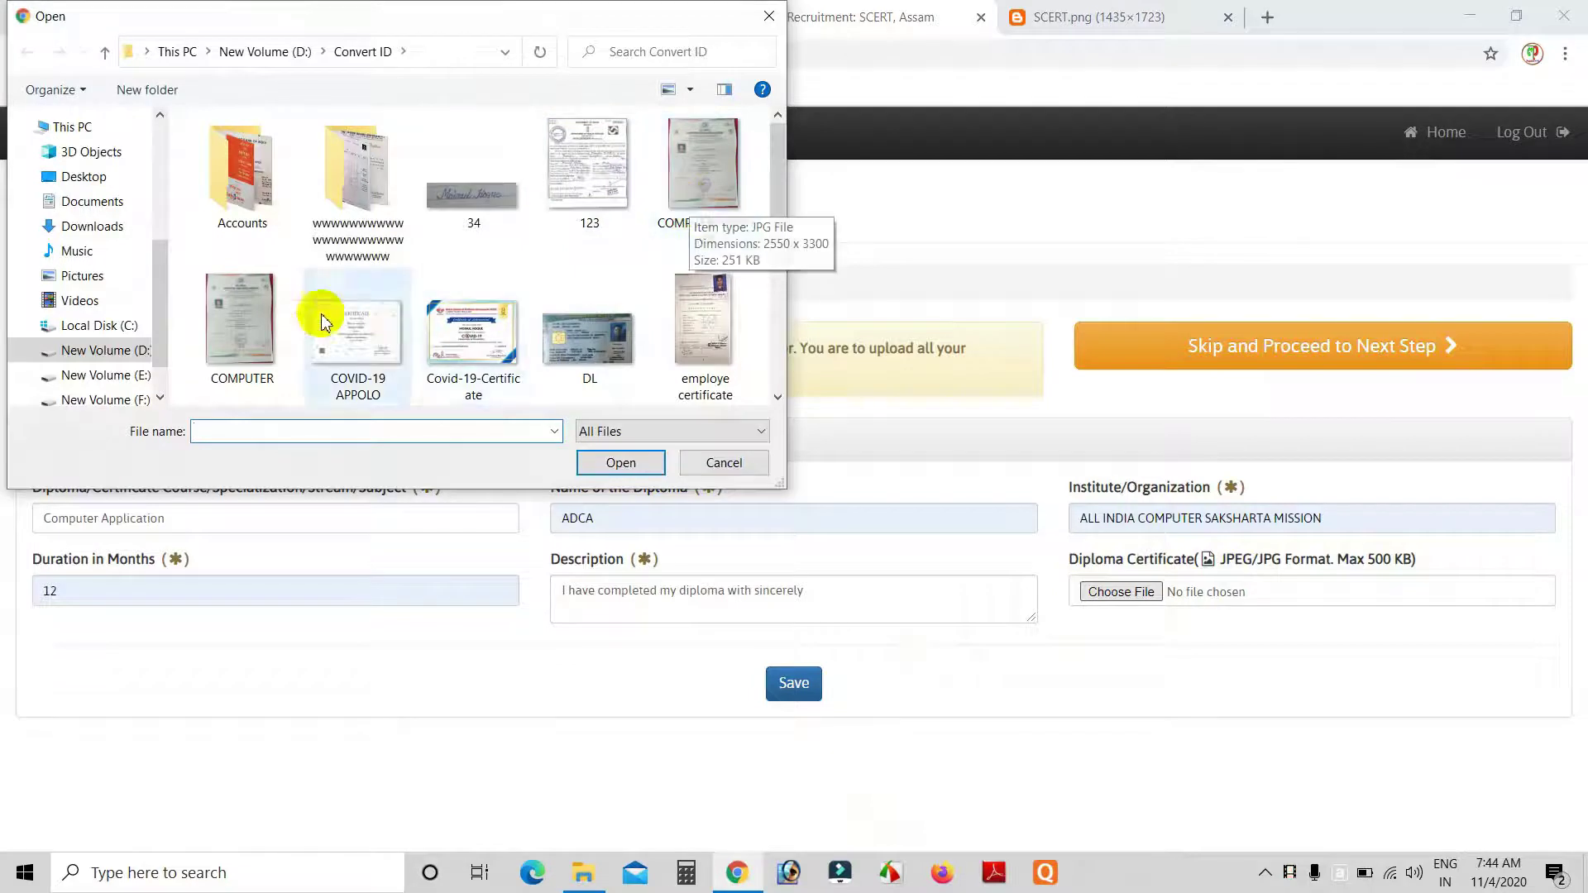
double_click(249, 323)
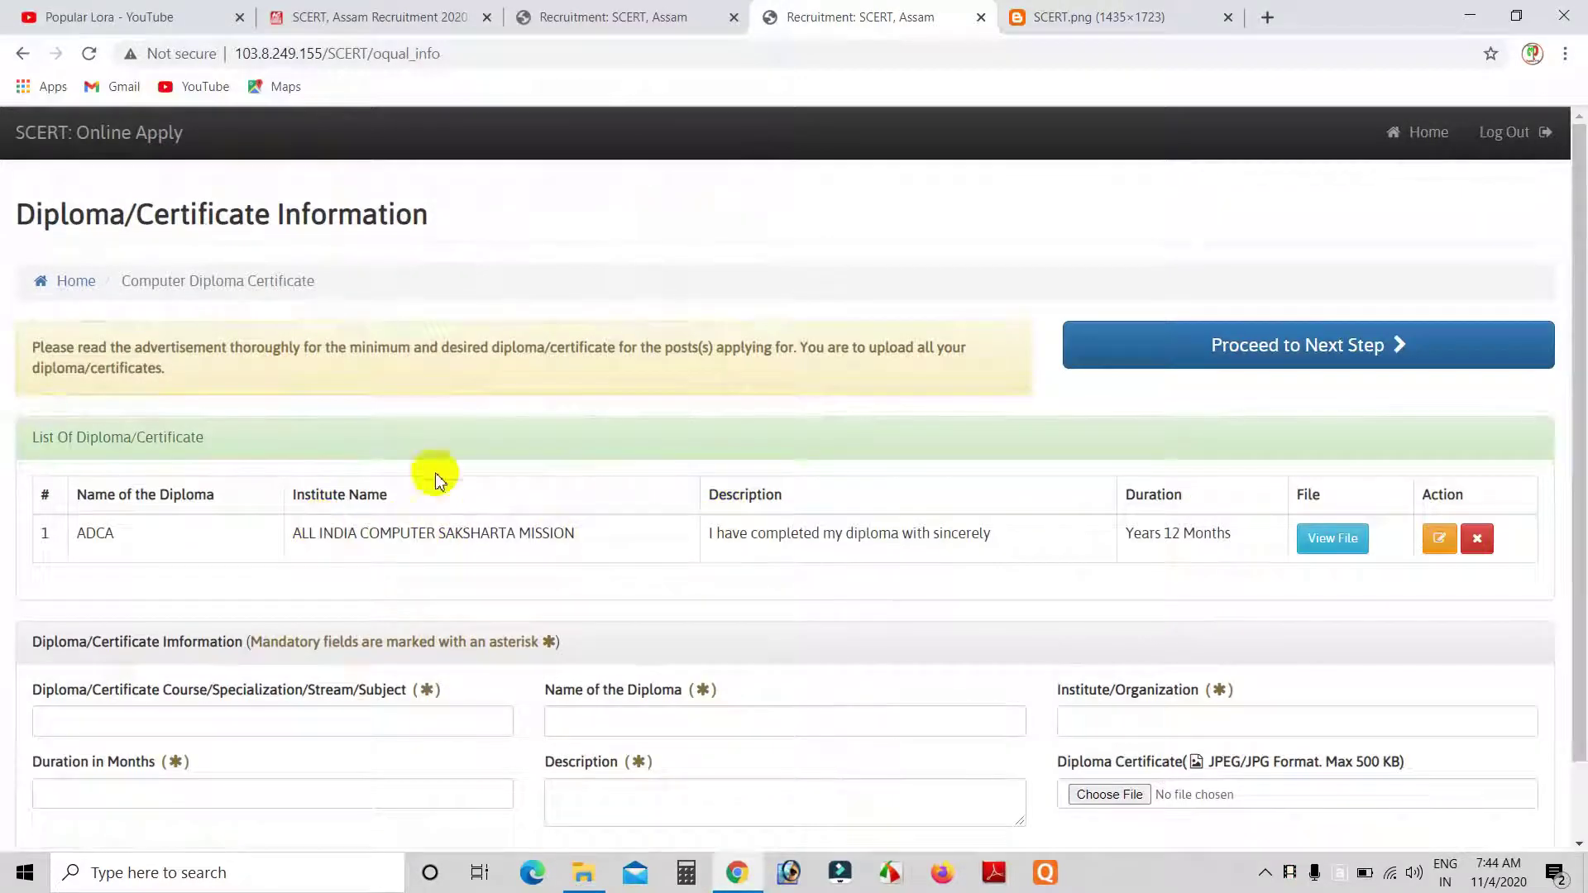
scroll(486, 517, down, 1)
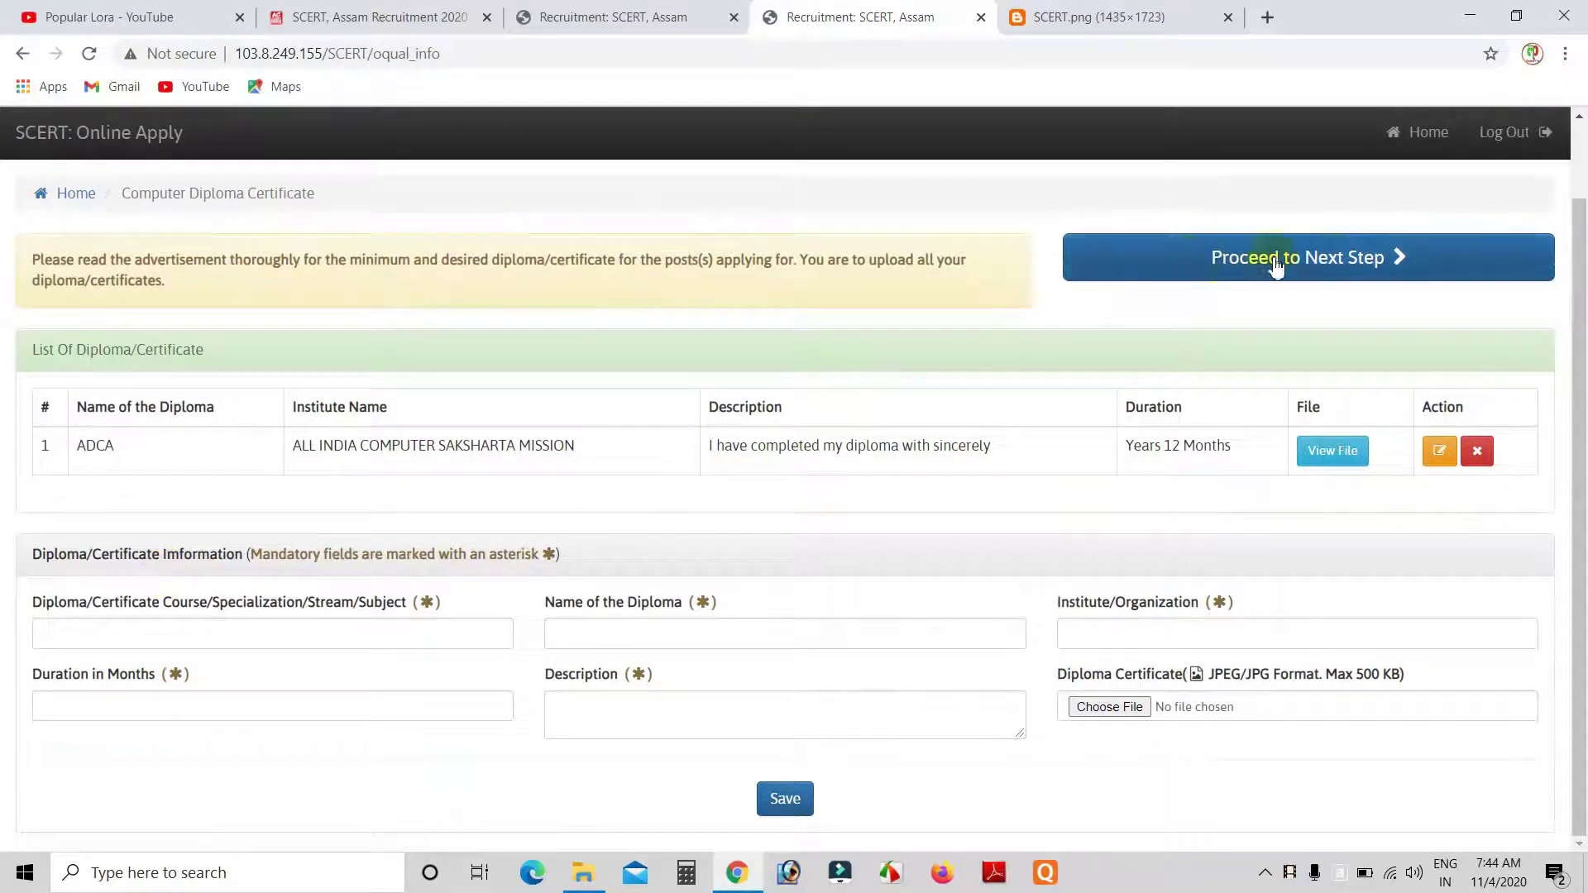
- Mark the diploma section complete, and skip the Work Experience section without adding any entry, confirming both
click(1340, 263)
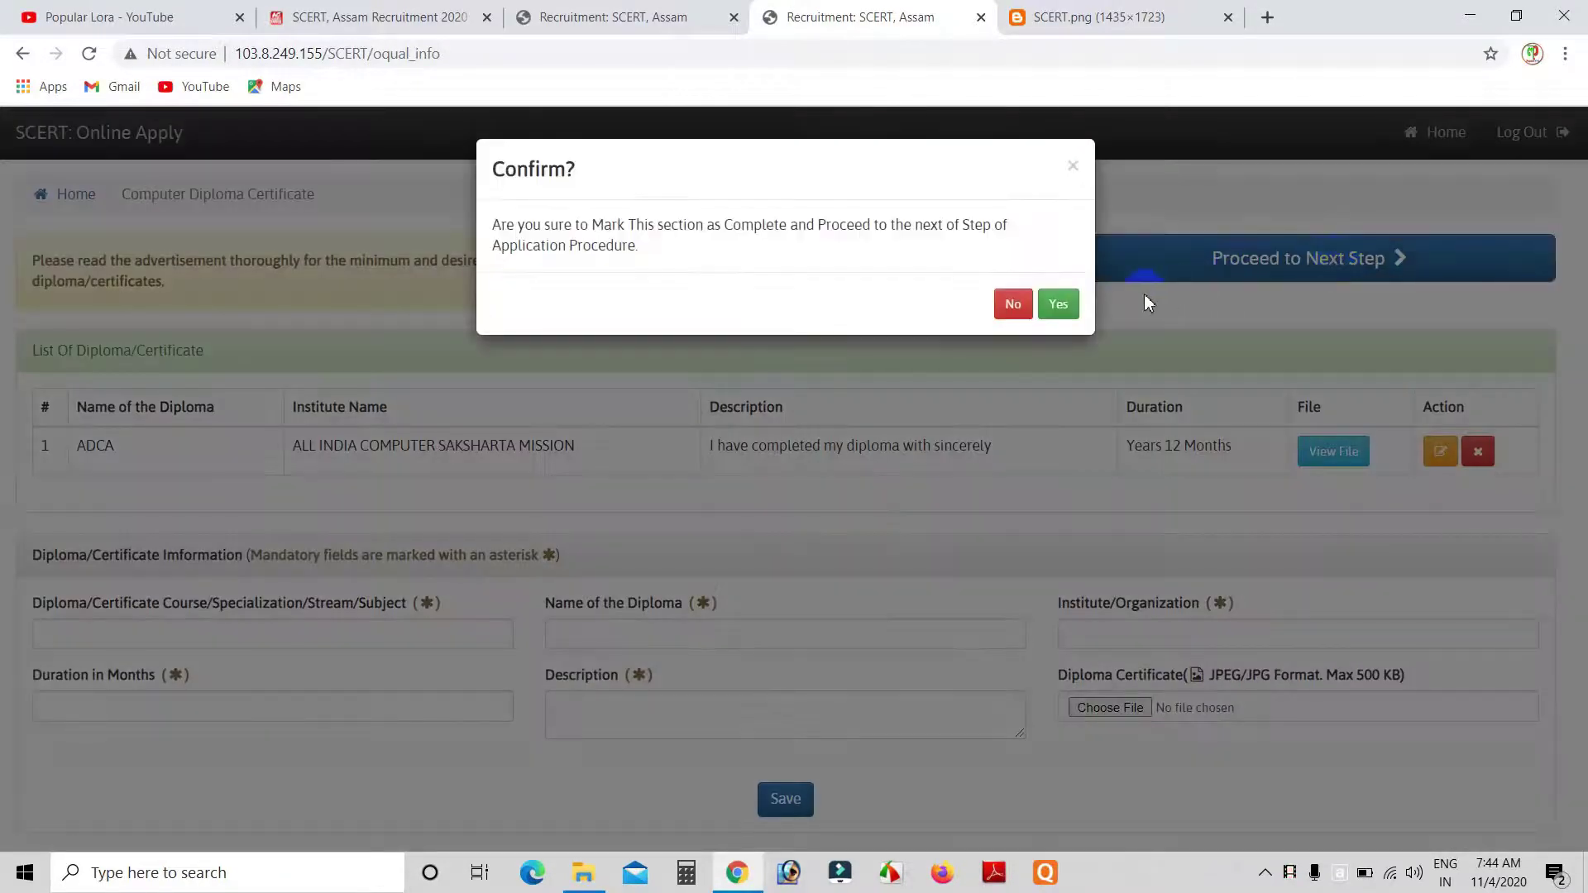
click(1059, 306)
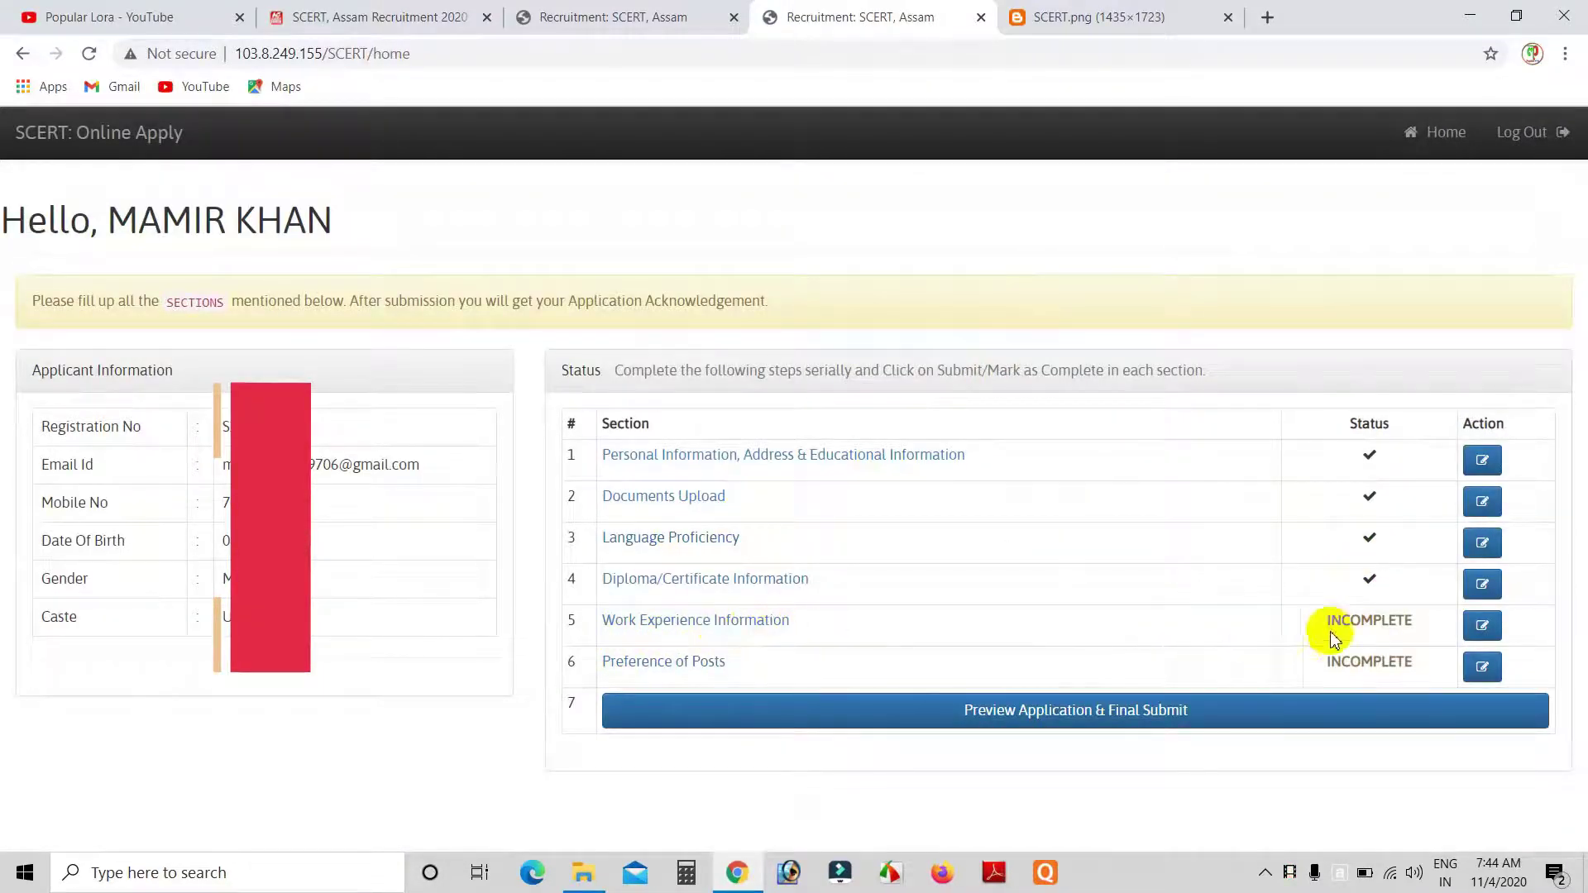
click(727, 630)
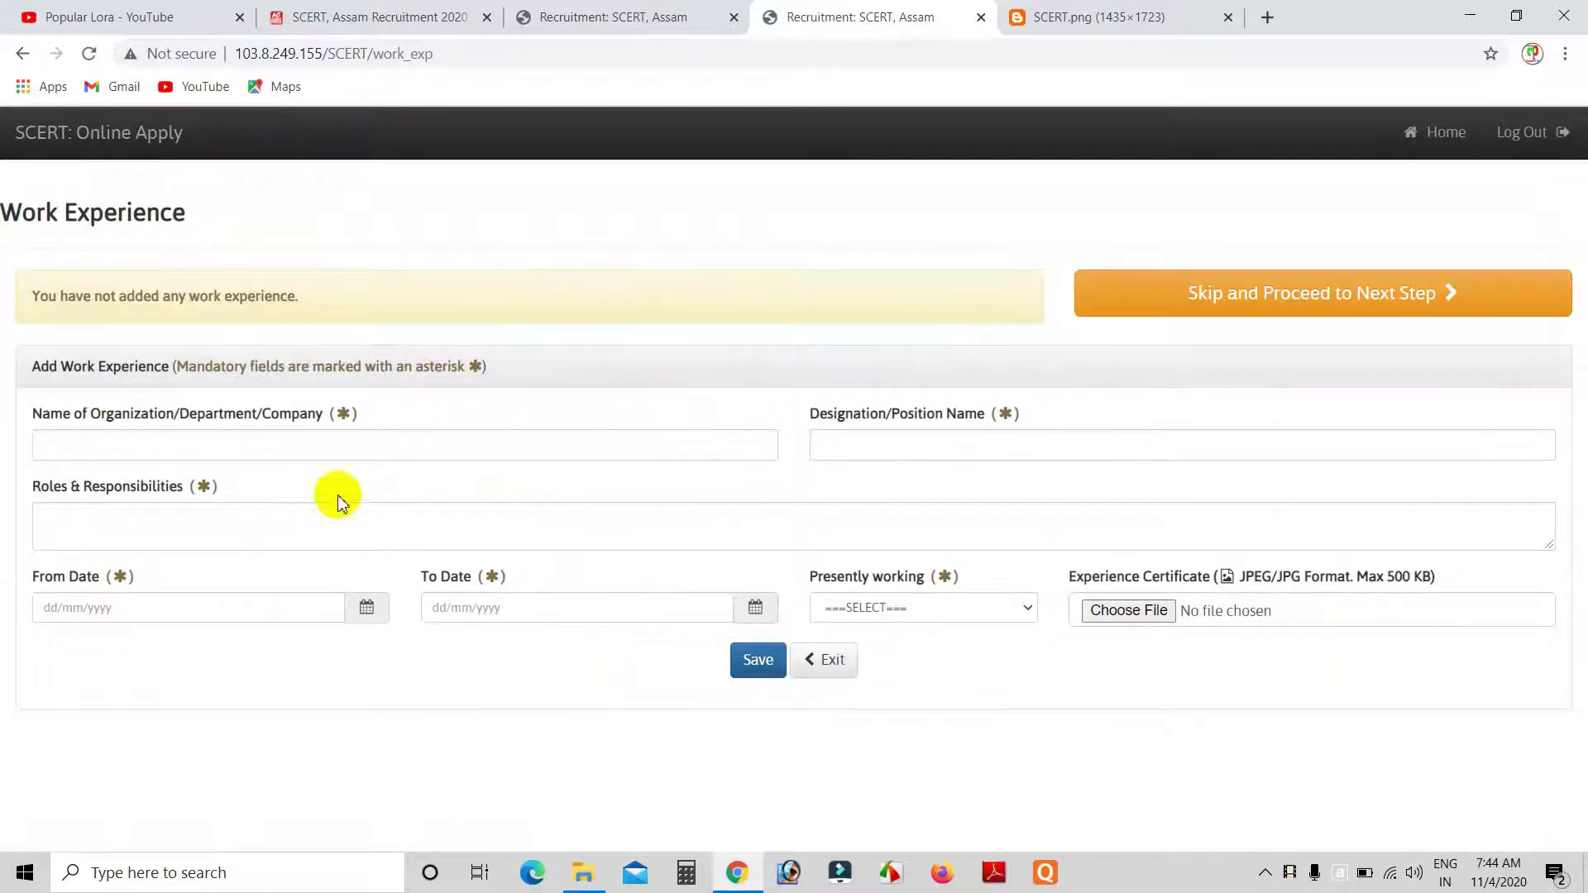
click(1241, 308)
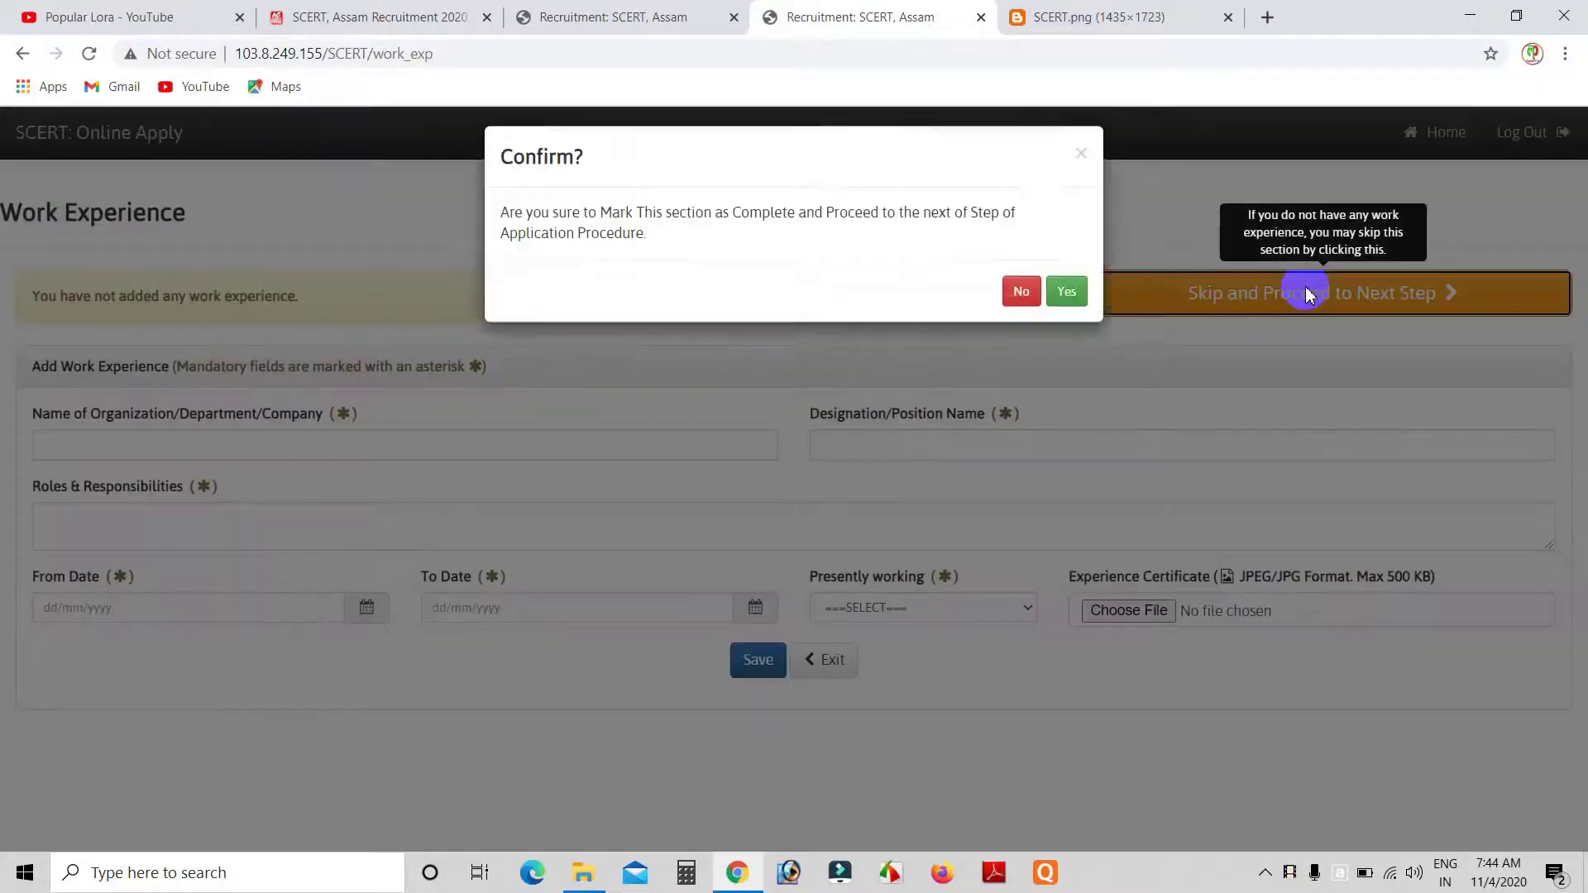
click(1067, 305)
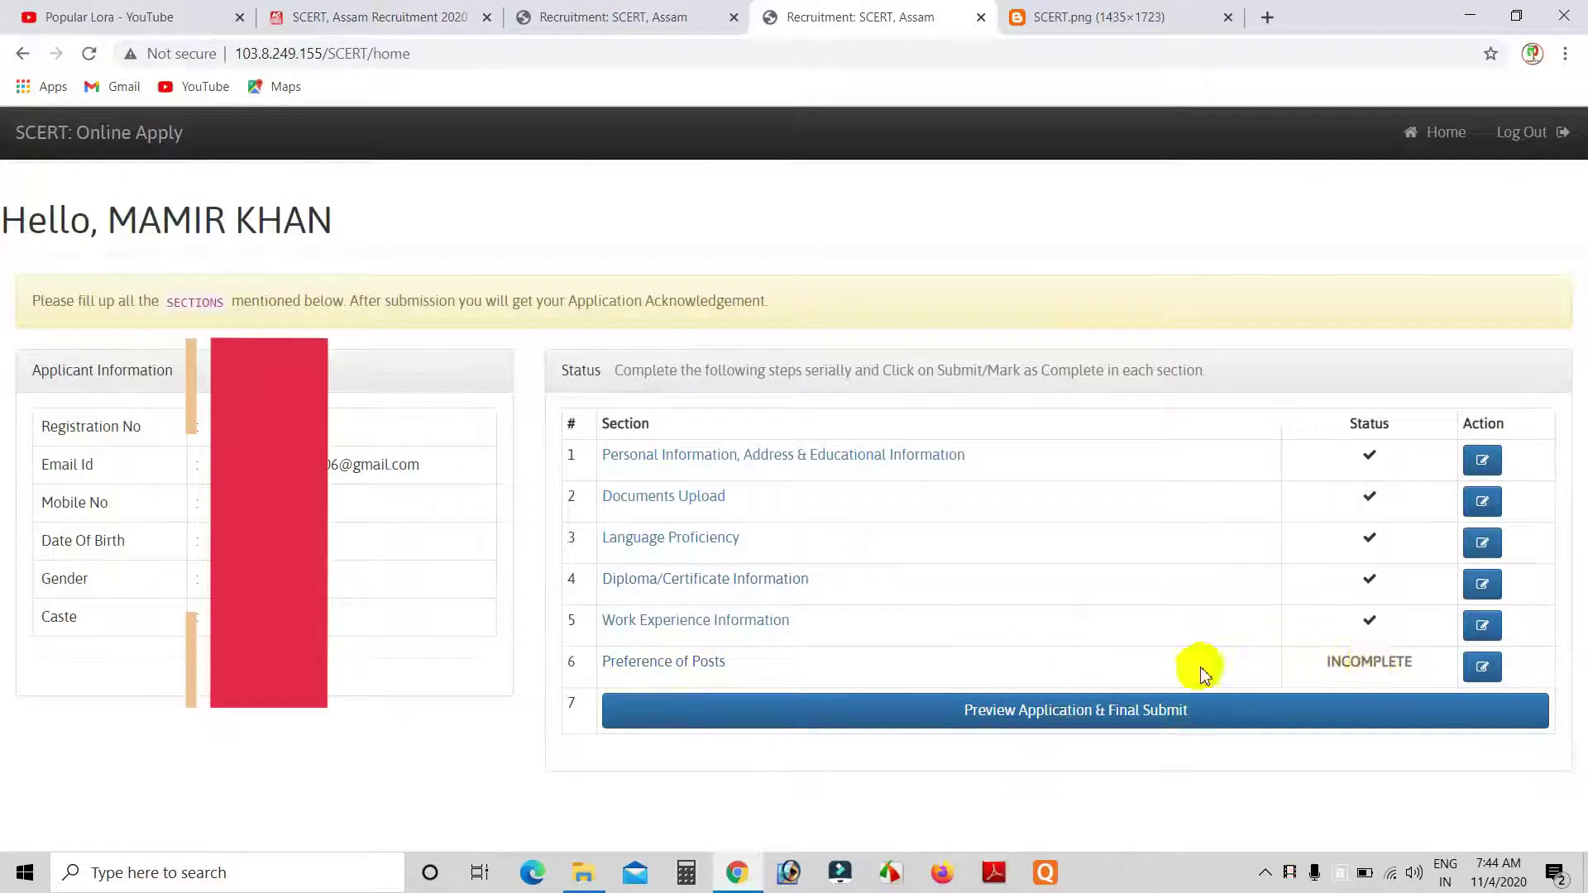
- Open the Preference of Posts section and review the posts available for application
click(657, 663)
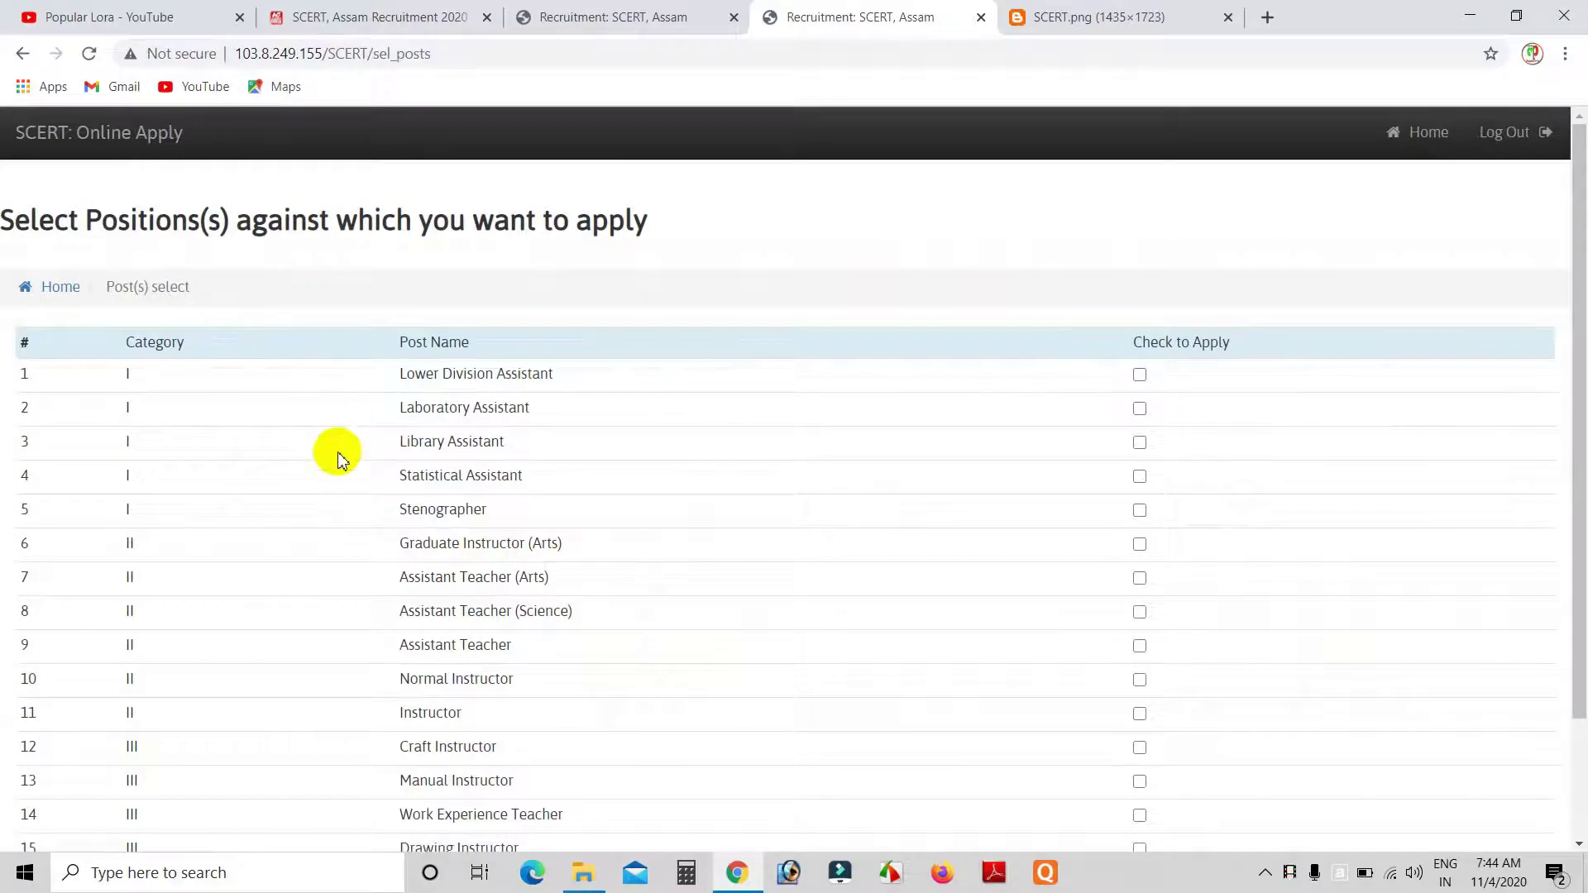
scroll(338, 458, down, 2)
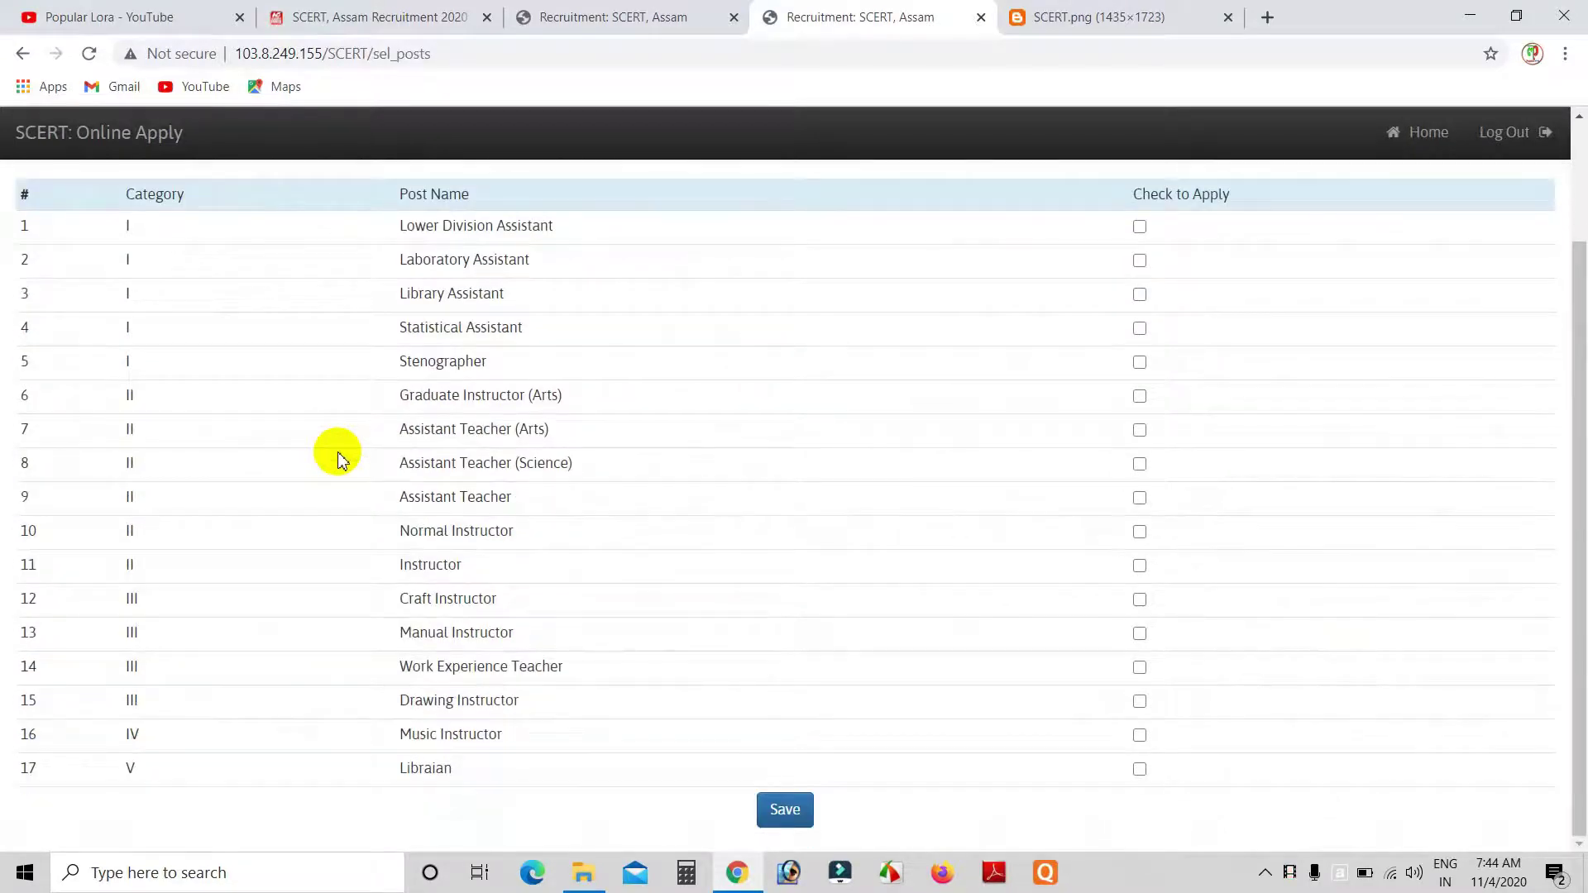
scroll(335, 453, up, 2)
scroll(335, 454, down, 2)
scroll(335, 453, up, 2)
scroll(335, 453, down, 2)
click(1140, 632)
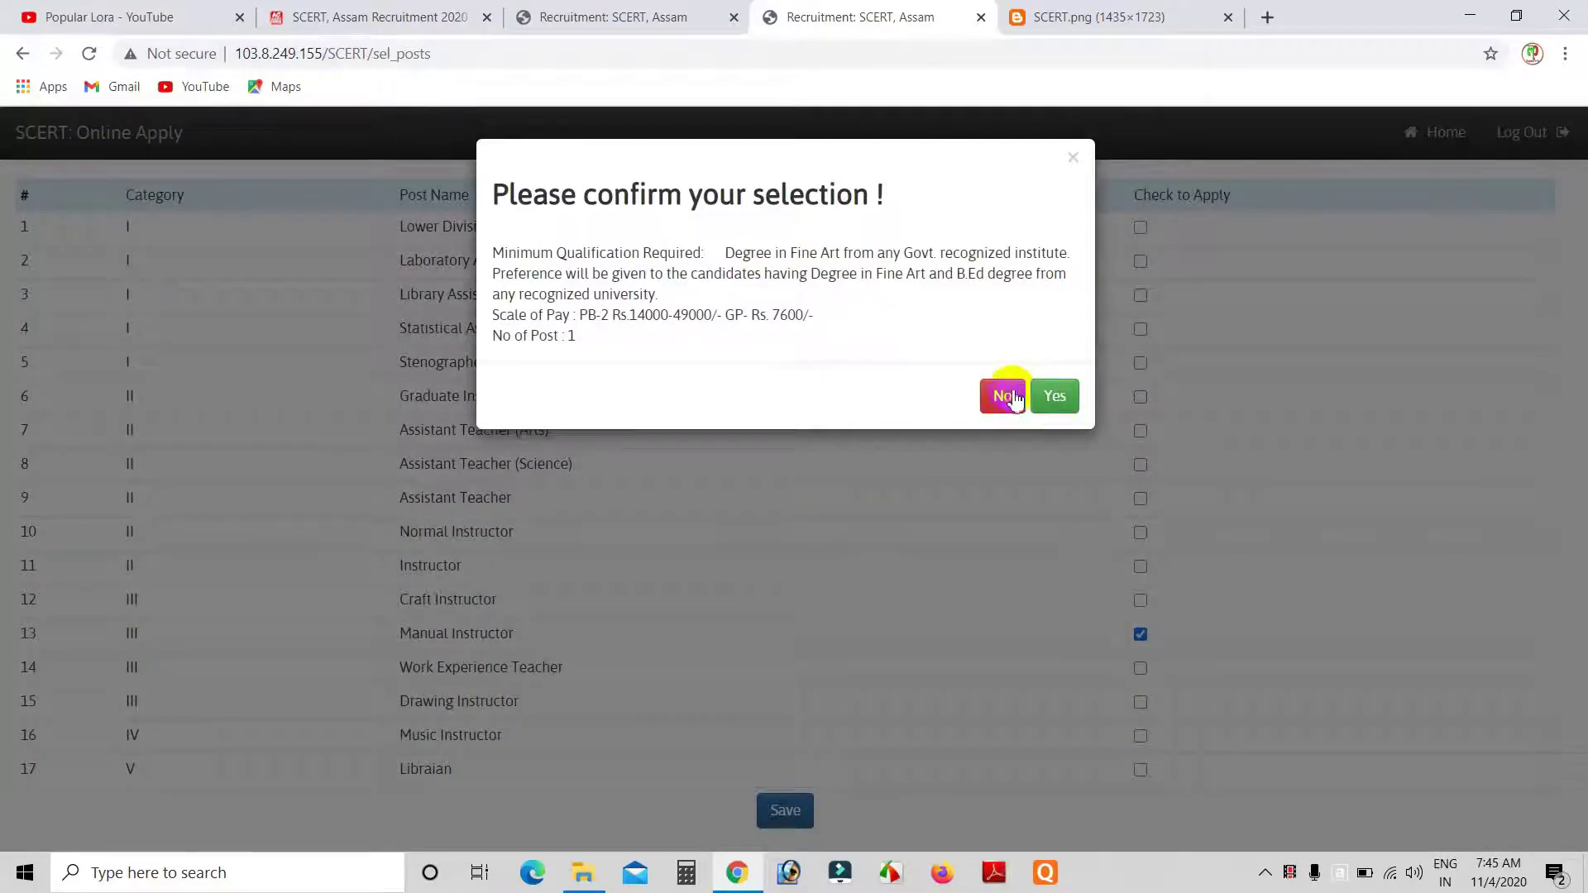
click(1004, 399)
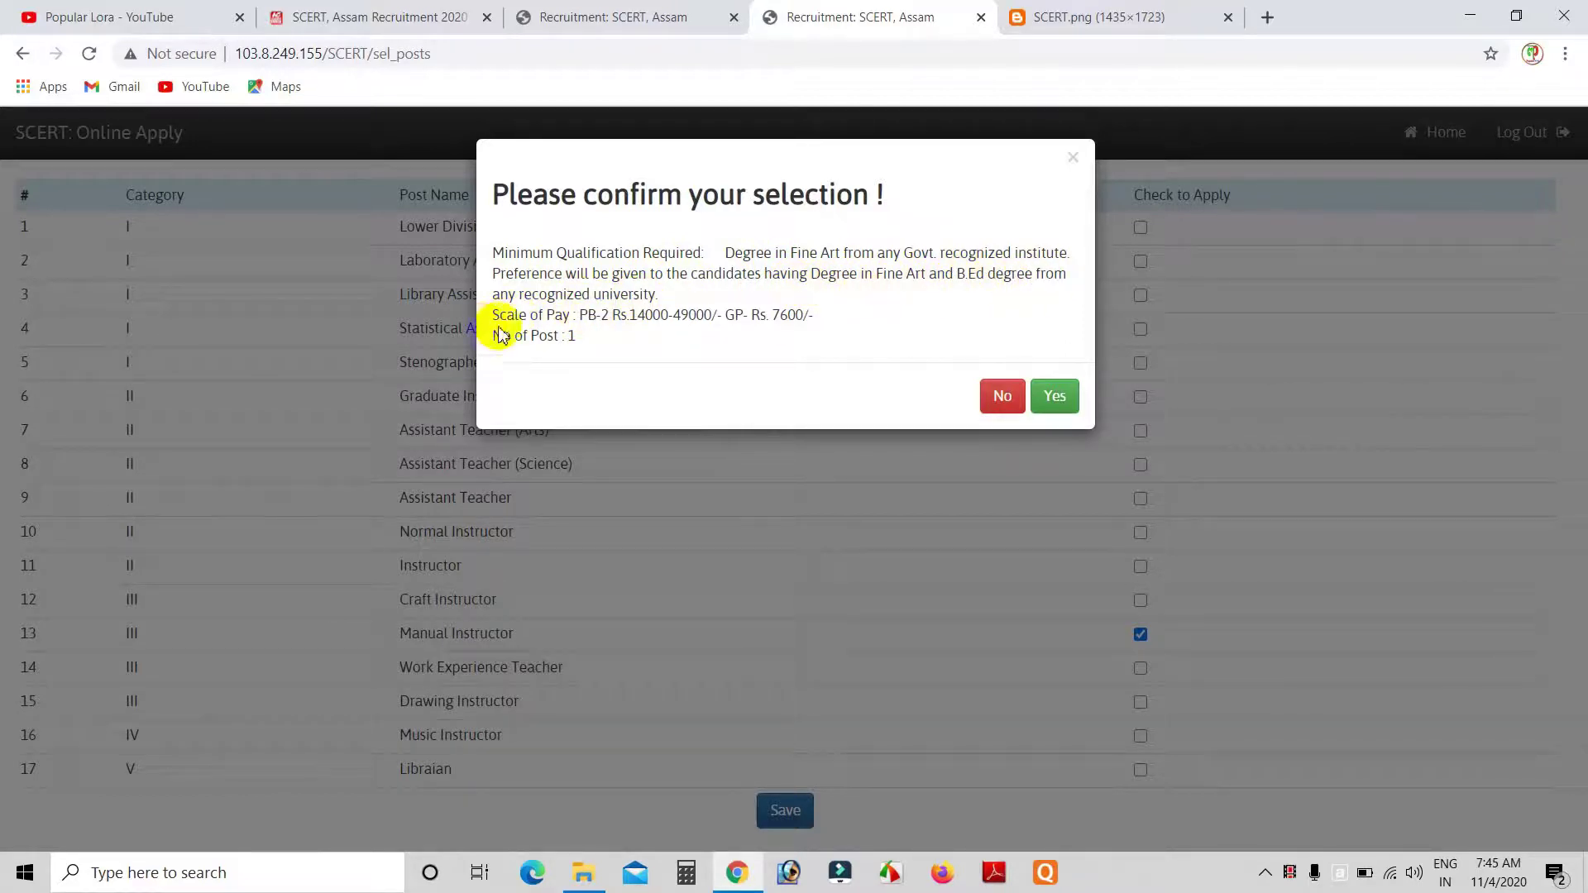
click(1017, 402)
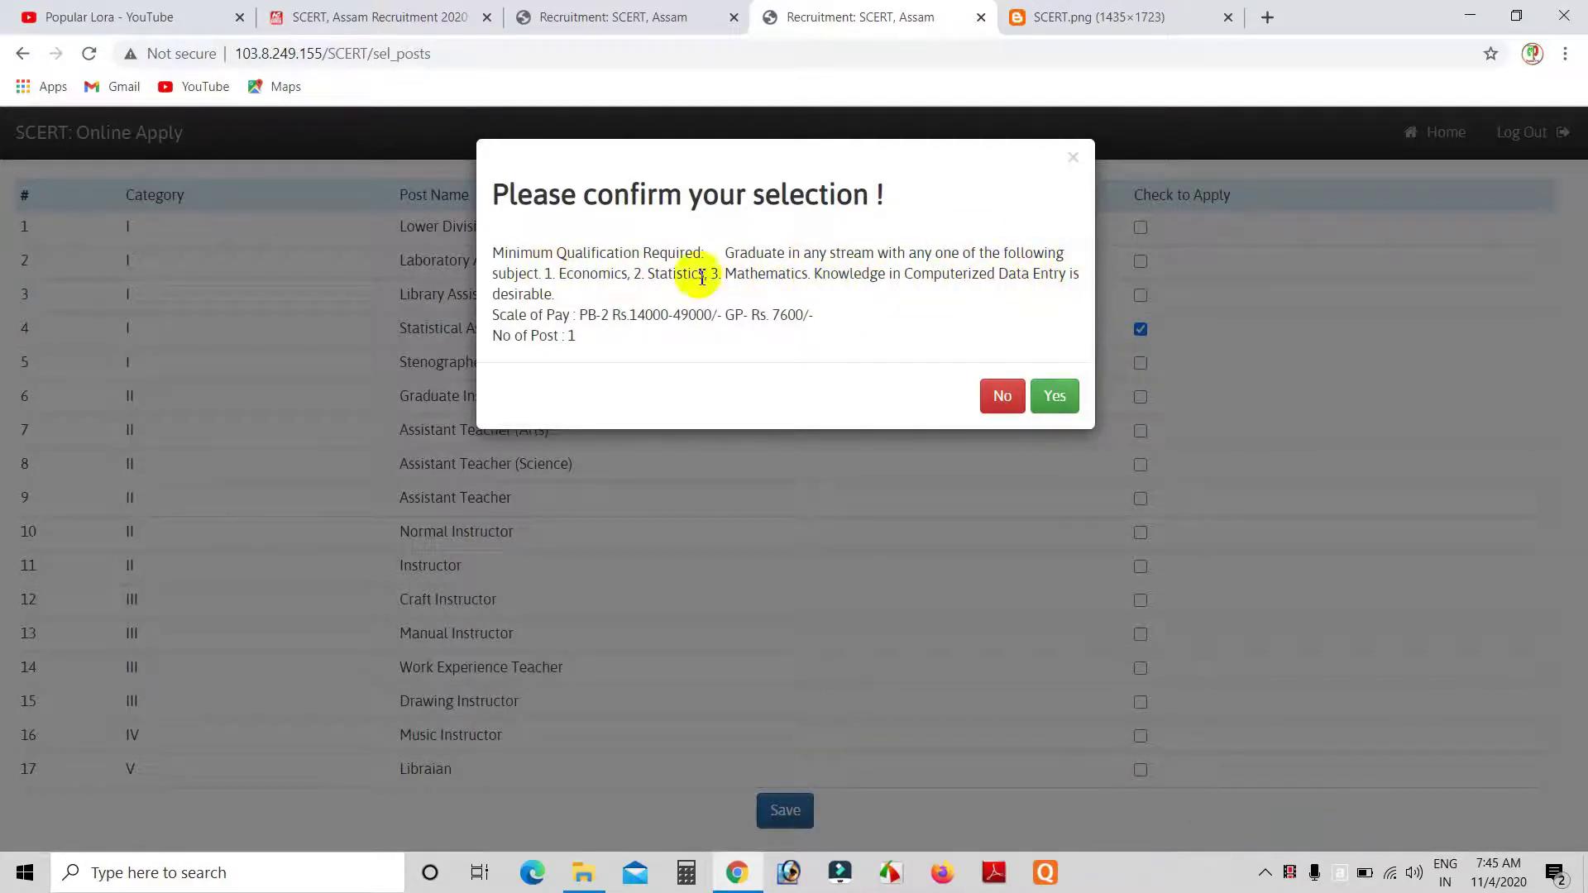
- Select Lower Division, Laboratory, Library and Statistical Assistant plus Normal and Craft Instructor as the posts, and save the selection
click(1056, 397)
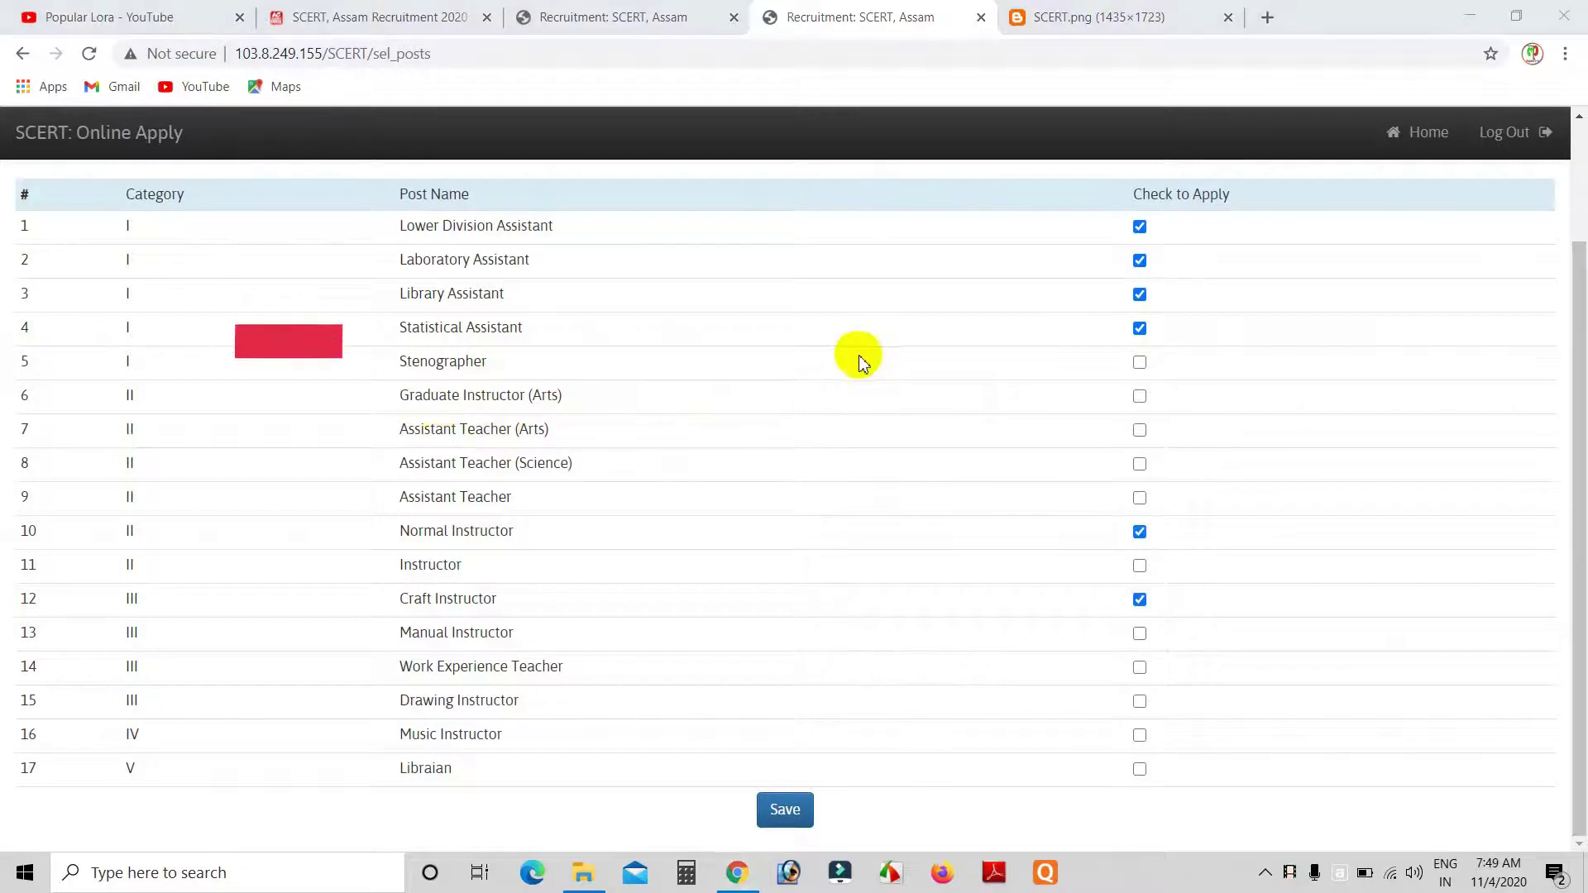
click(794, 807)
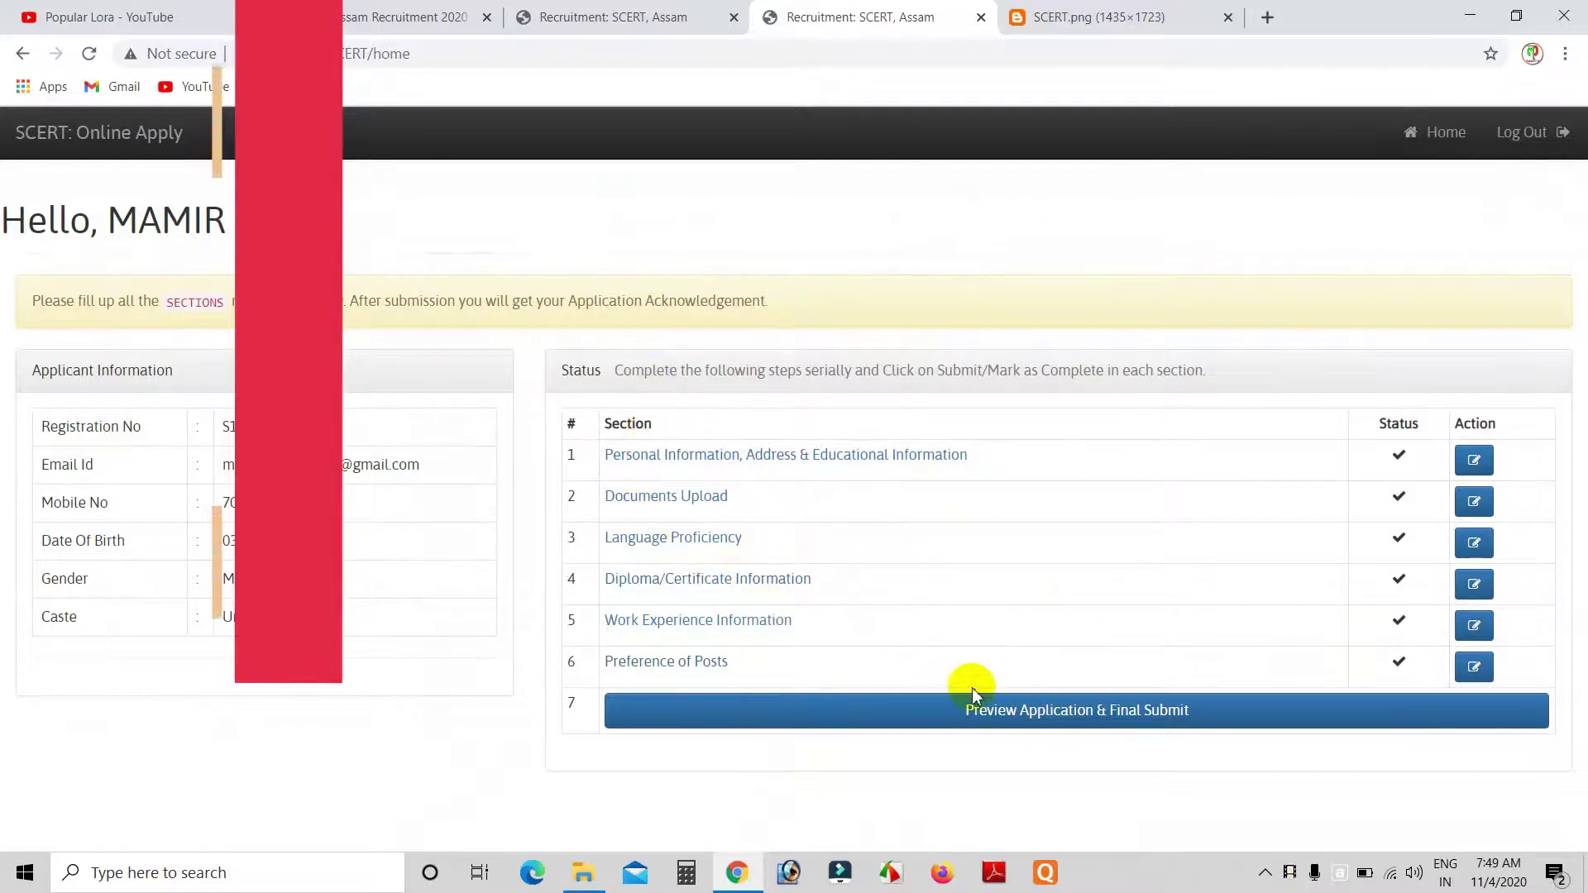
- Preview the completed application, accept all four declarations, and confirm the final submission
click(999, 723)
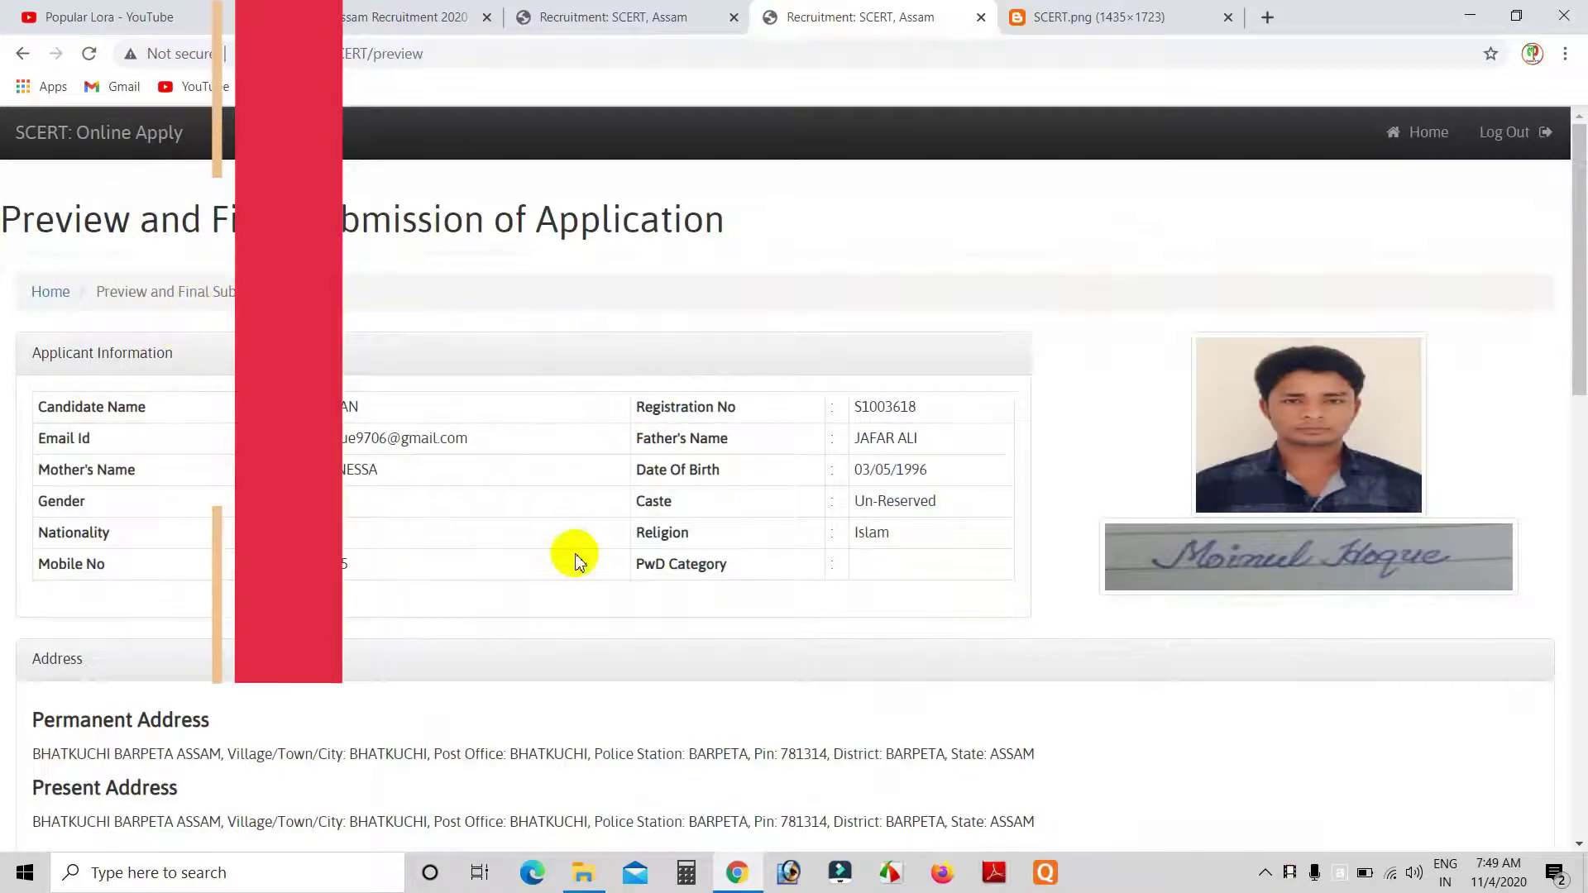
scroll(577, 554, down, 3)
scroll(578, 554, down, 15)
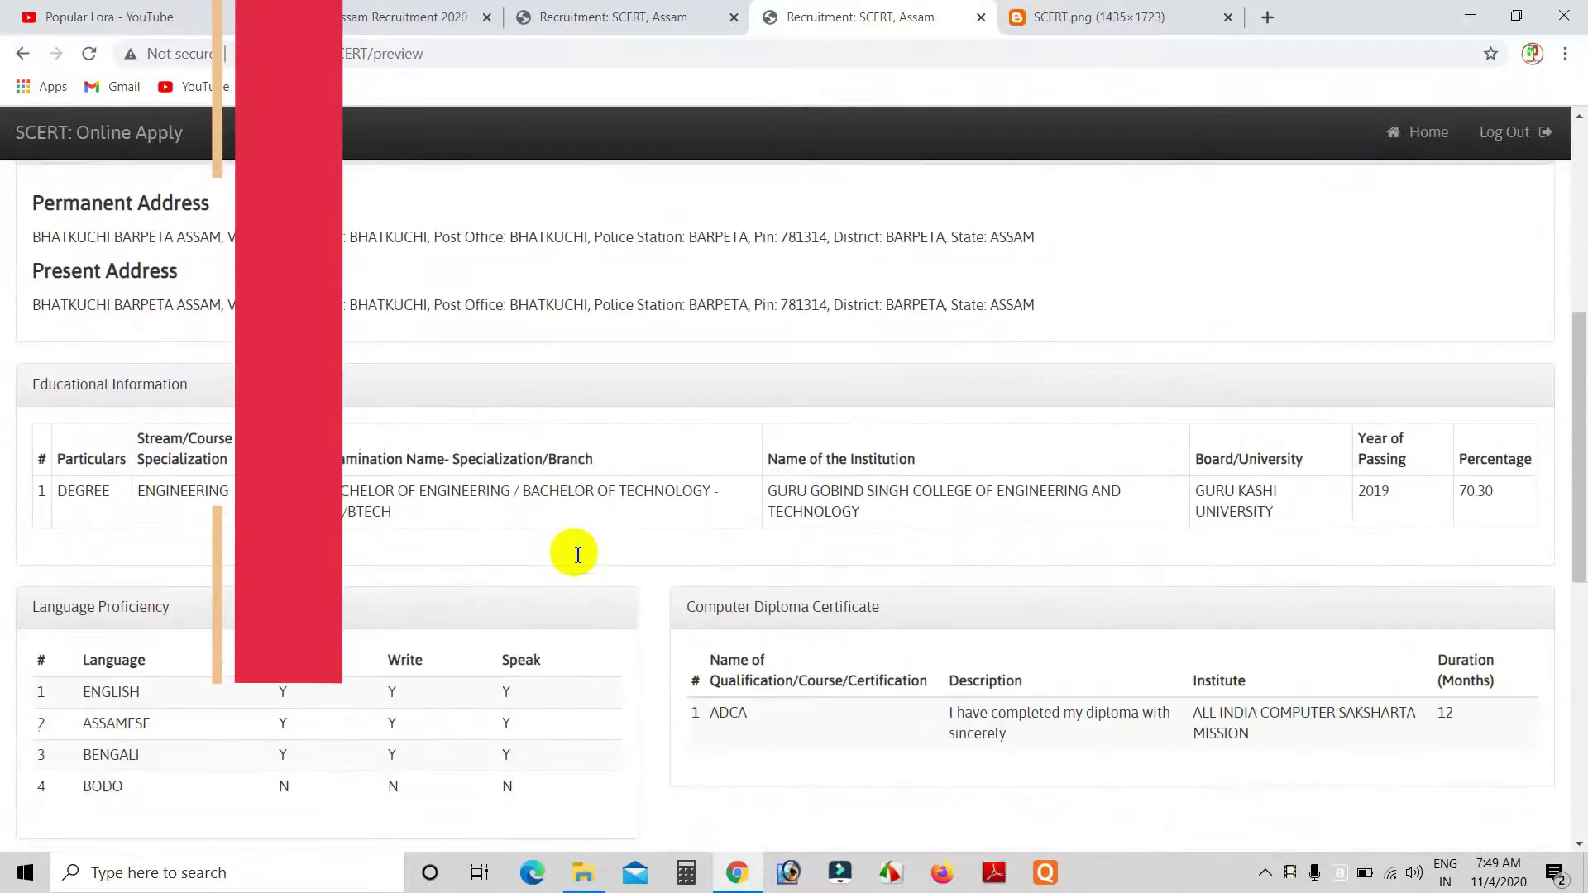
scroll(574, 556, down, 2)
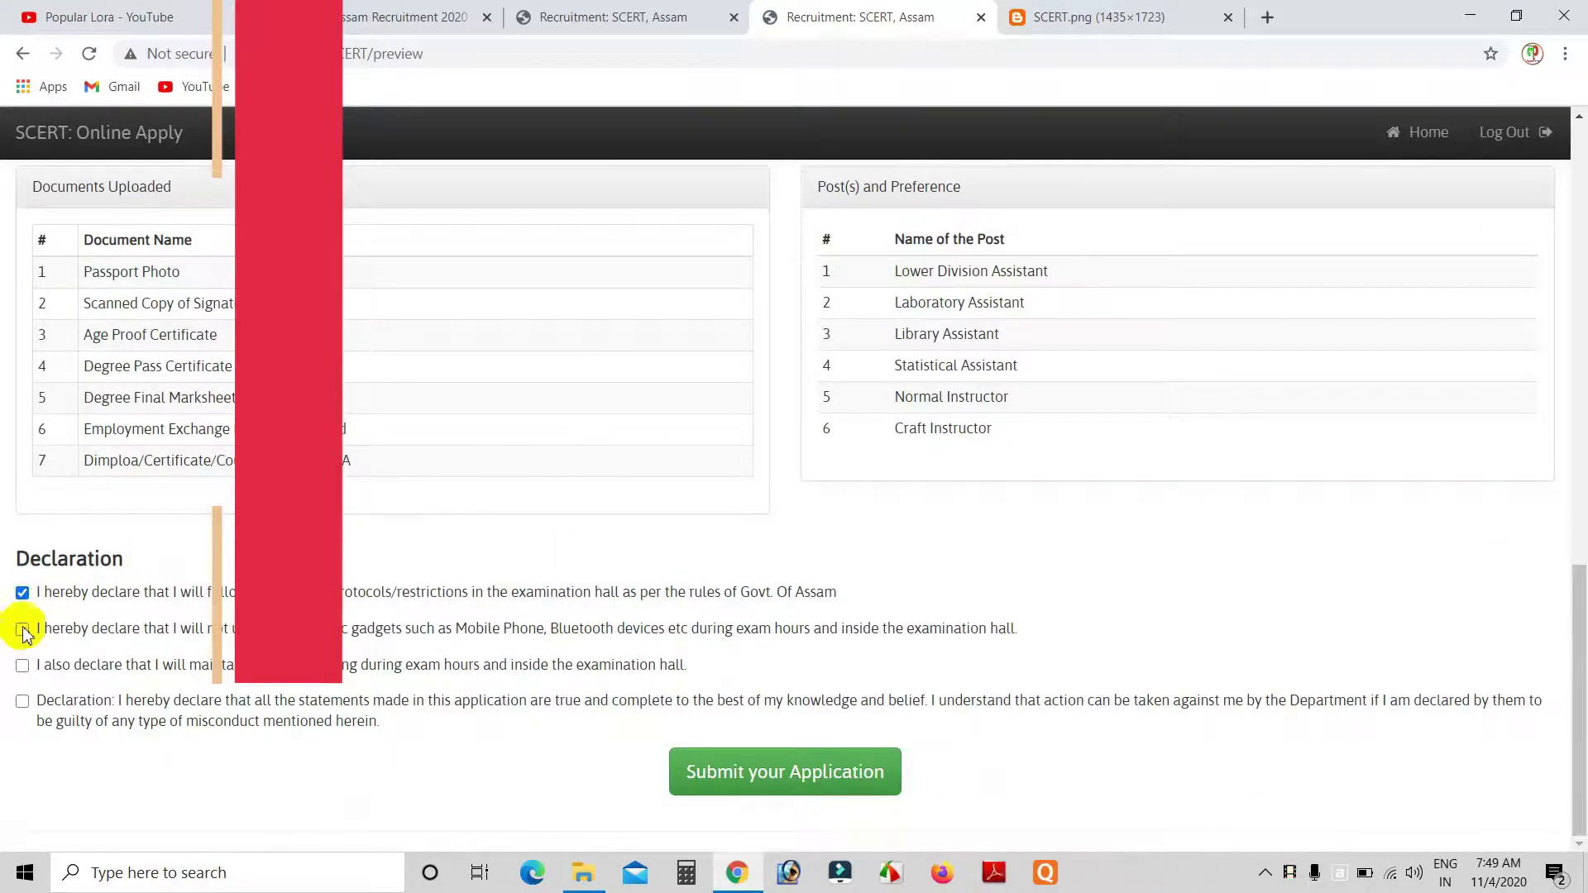
click(702, 760)
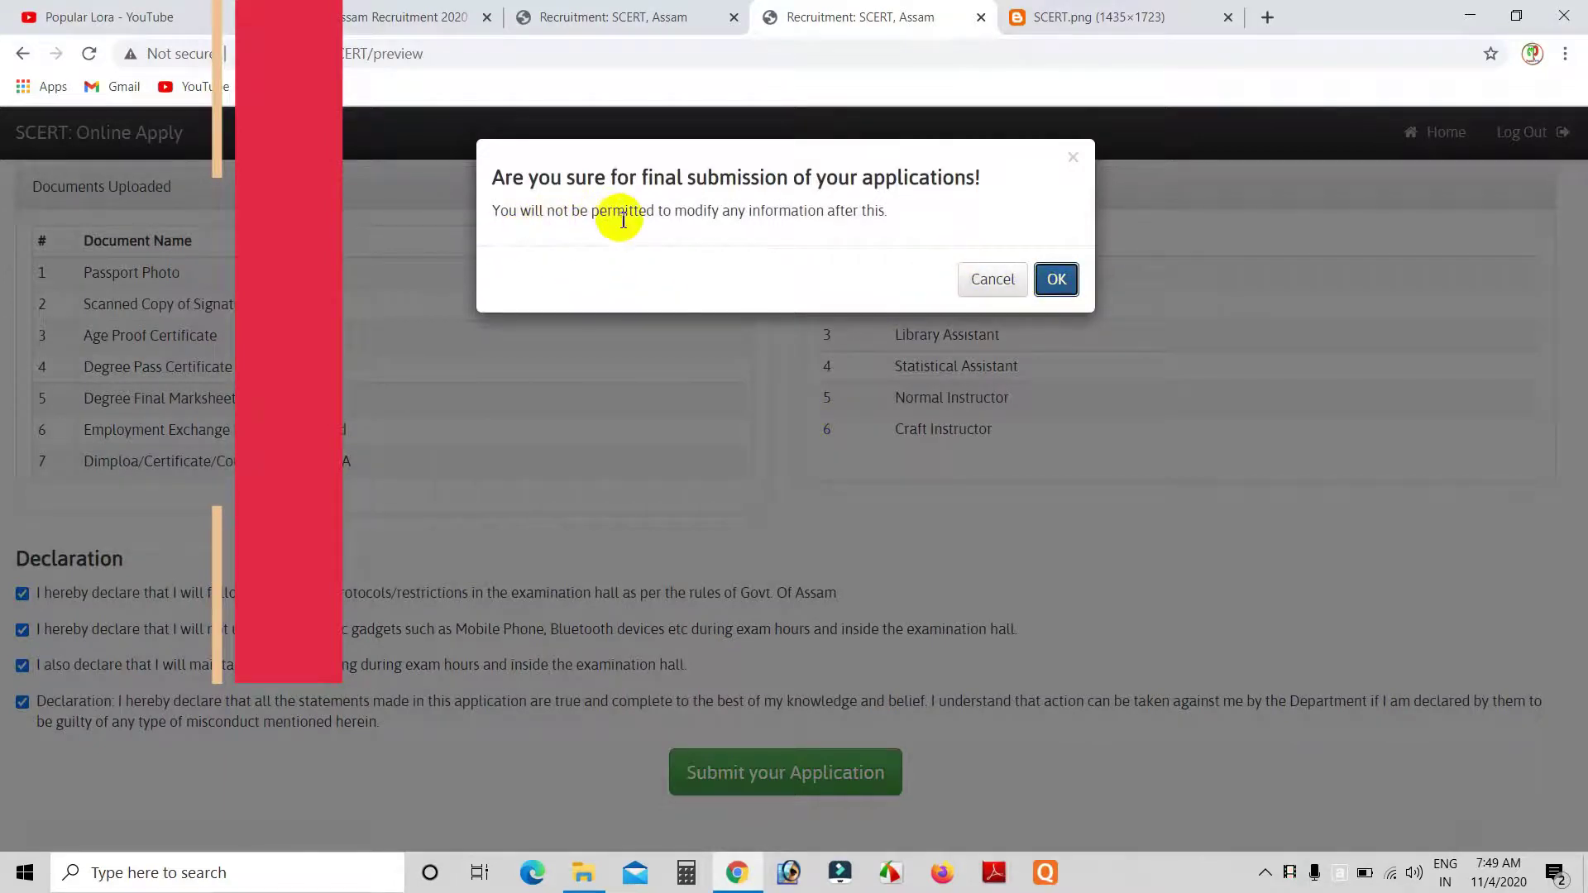
click(1056, 282)
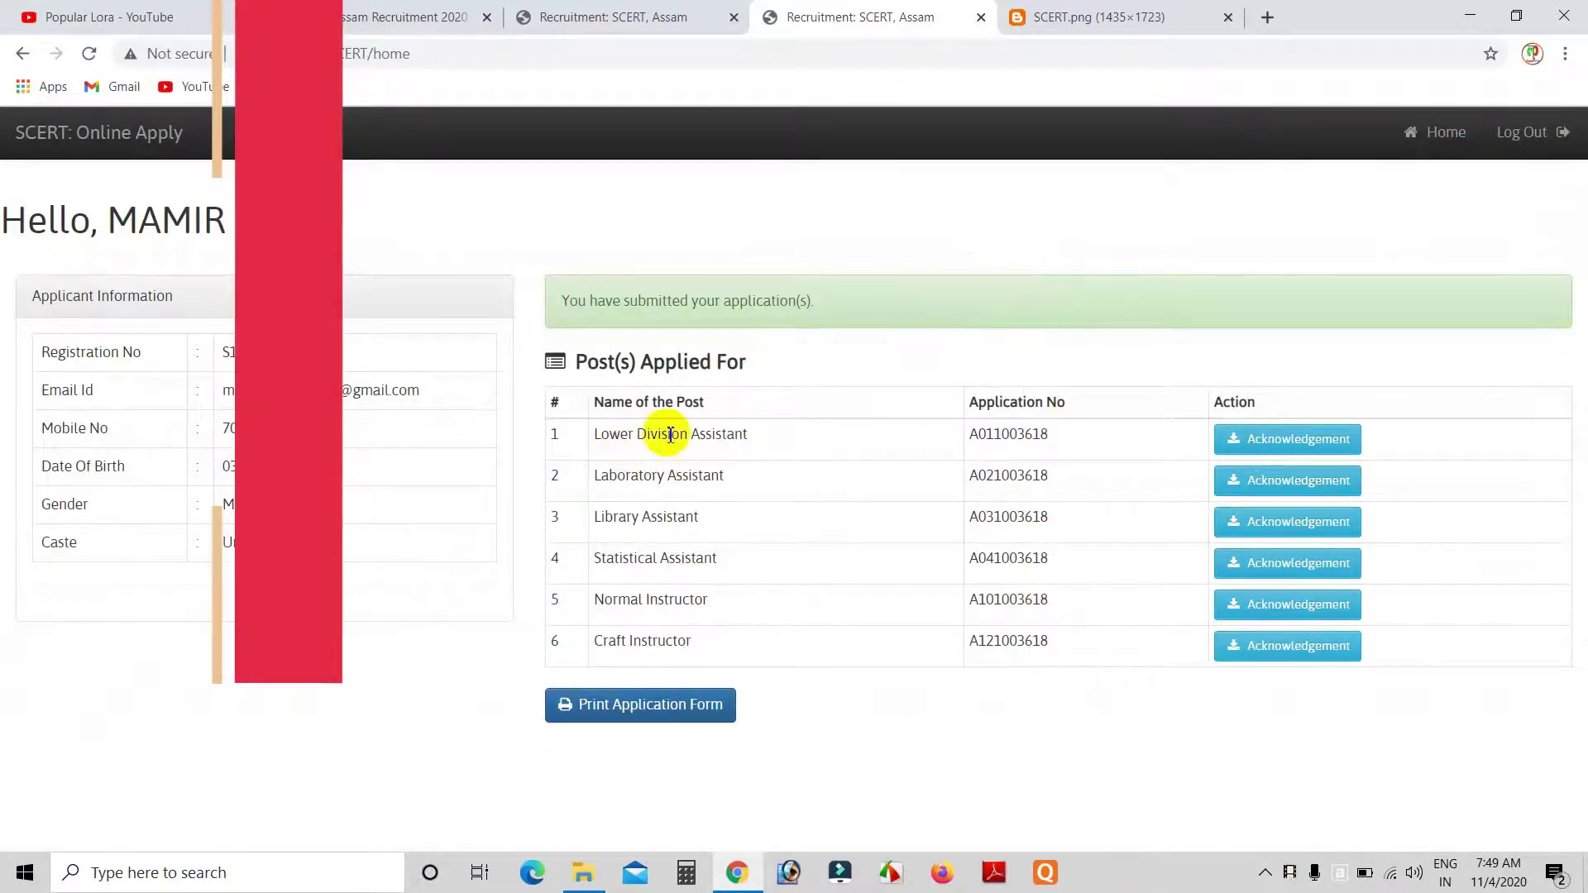
- Download the acknowledgement for the Lower Division Assistant post and open the PDF to check its contents
click(1265, 449)
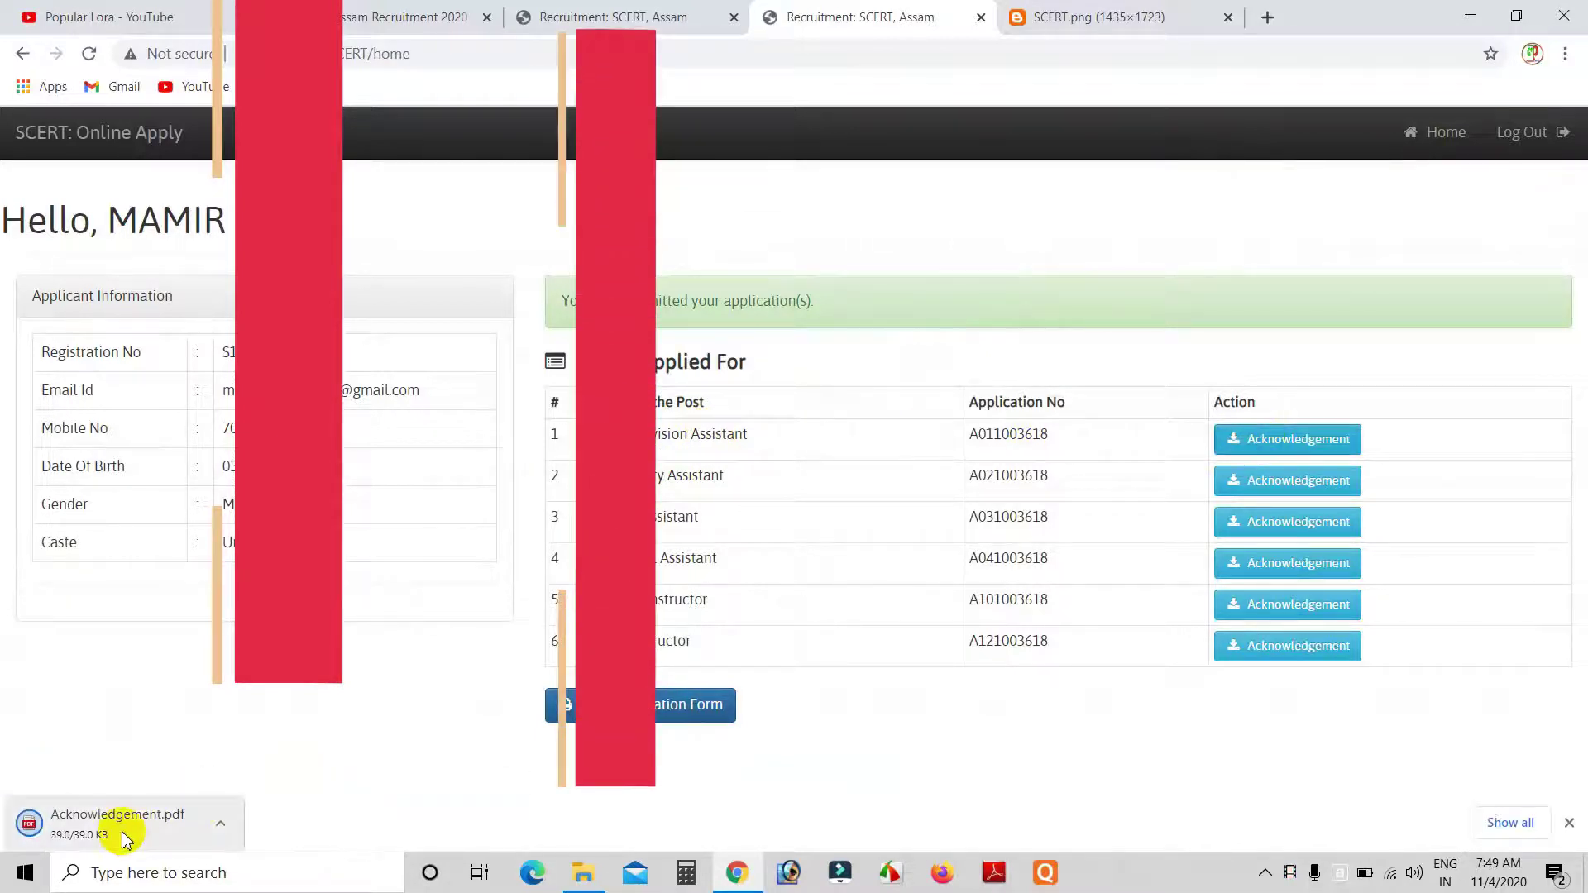
click(119, 823)
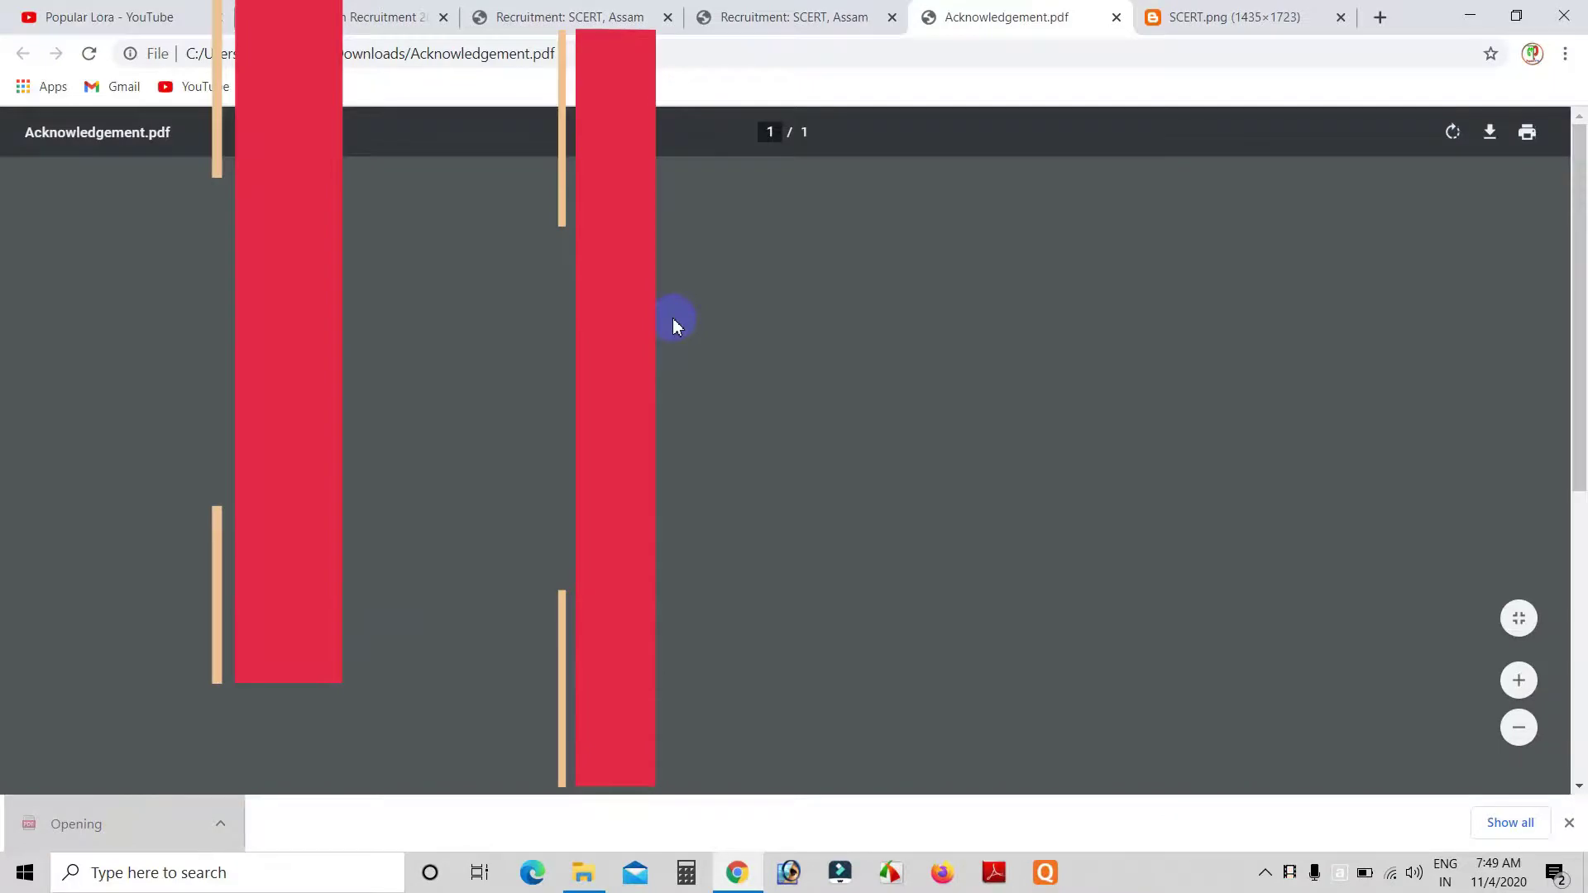
scroll(673, 317, down, 5)
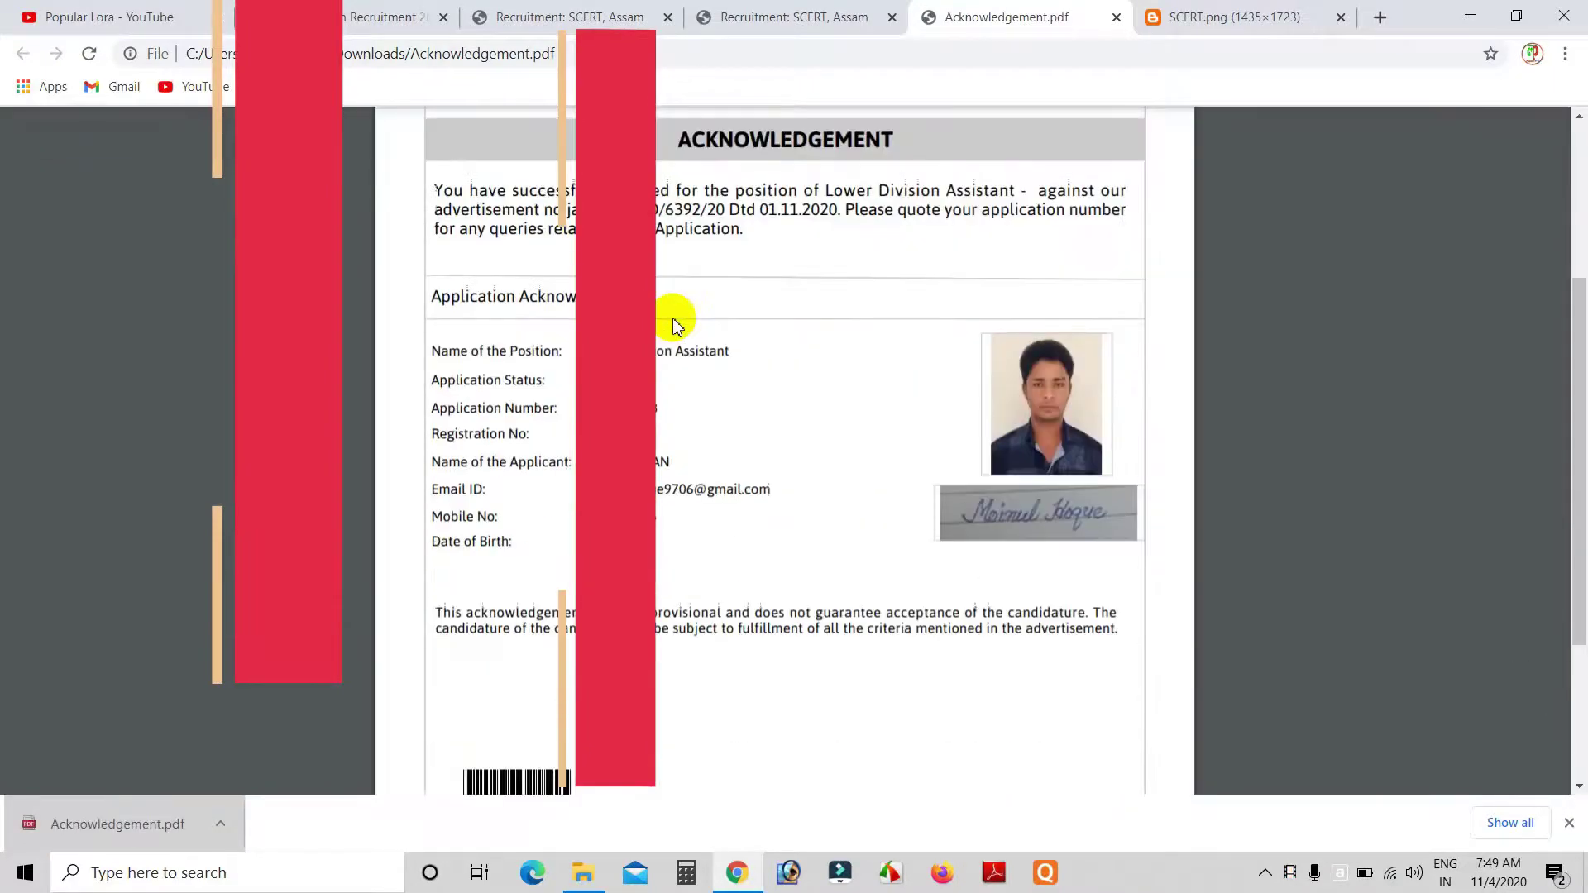
scroll(672, 322, down, 2)
scroll(672, 323, up, 6)
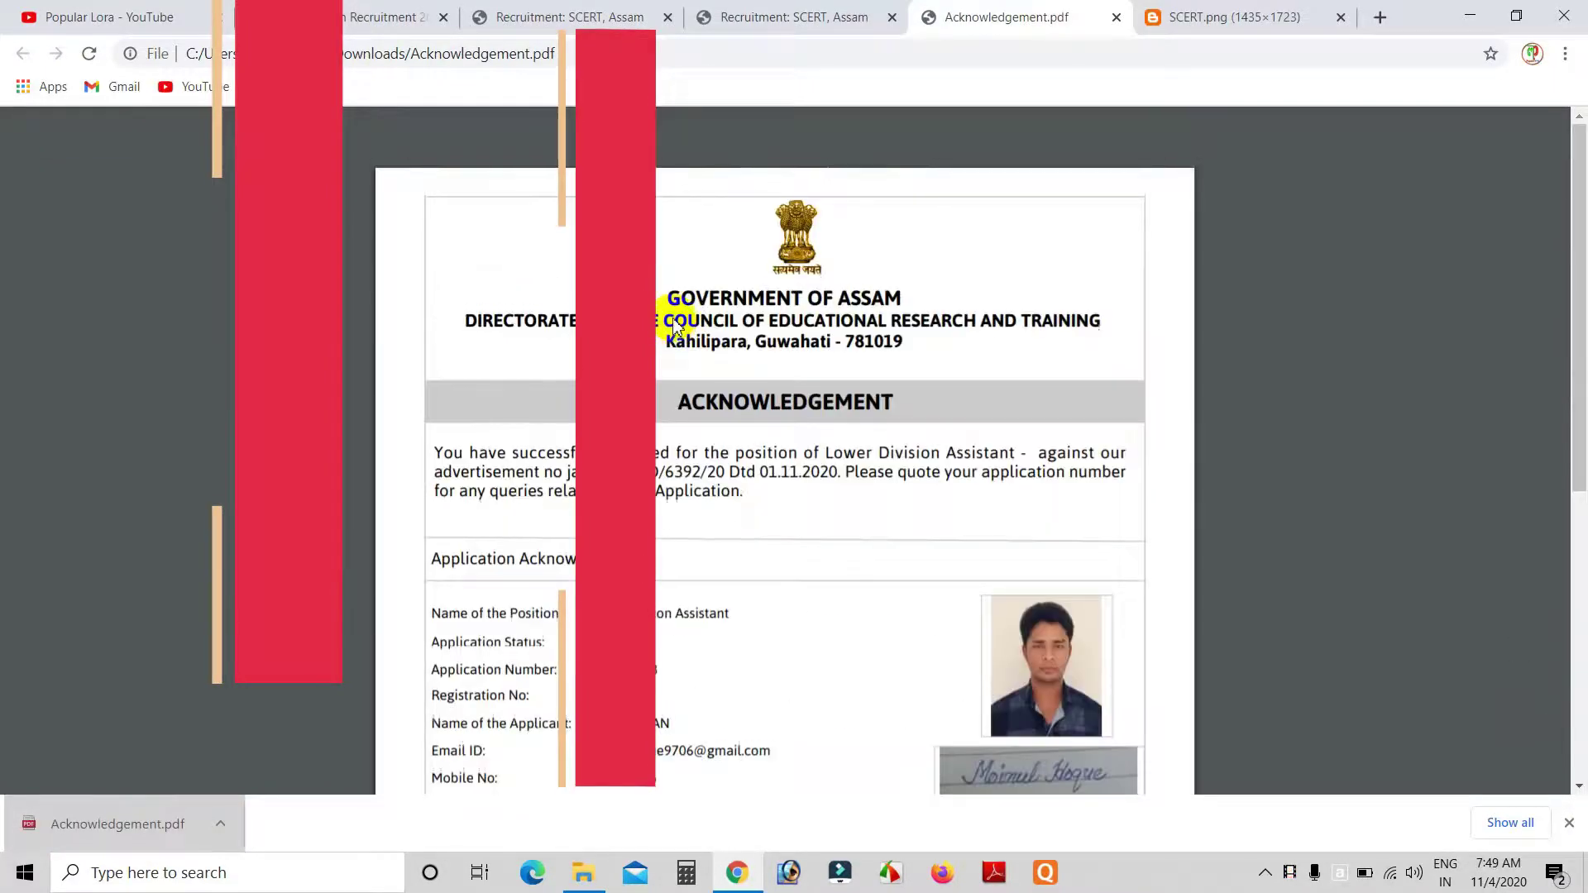
scroll(673, 323, down, 6)
- Open the printable application form from the submitted applications page and review it from applicant details to declaration
click(799, 16)
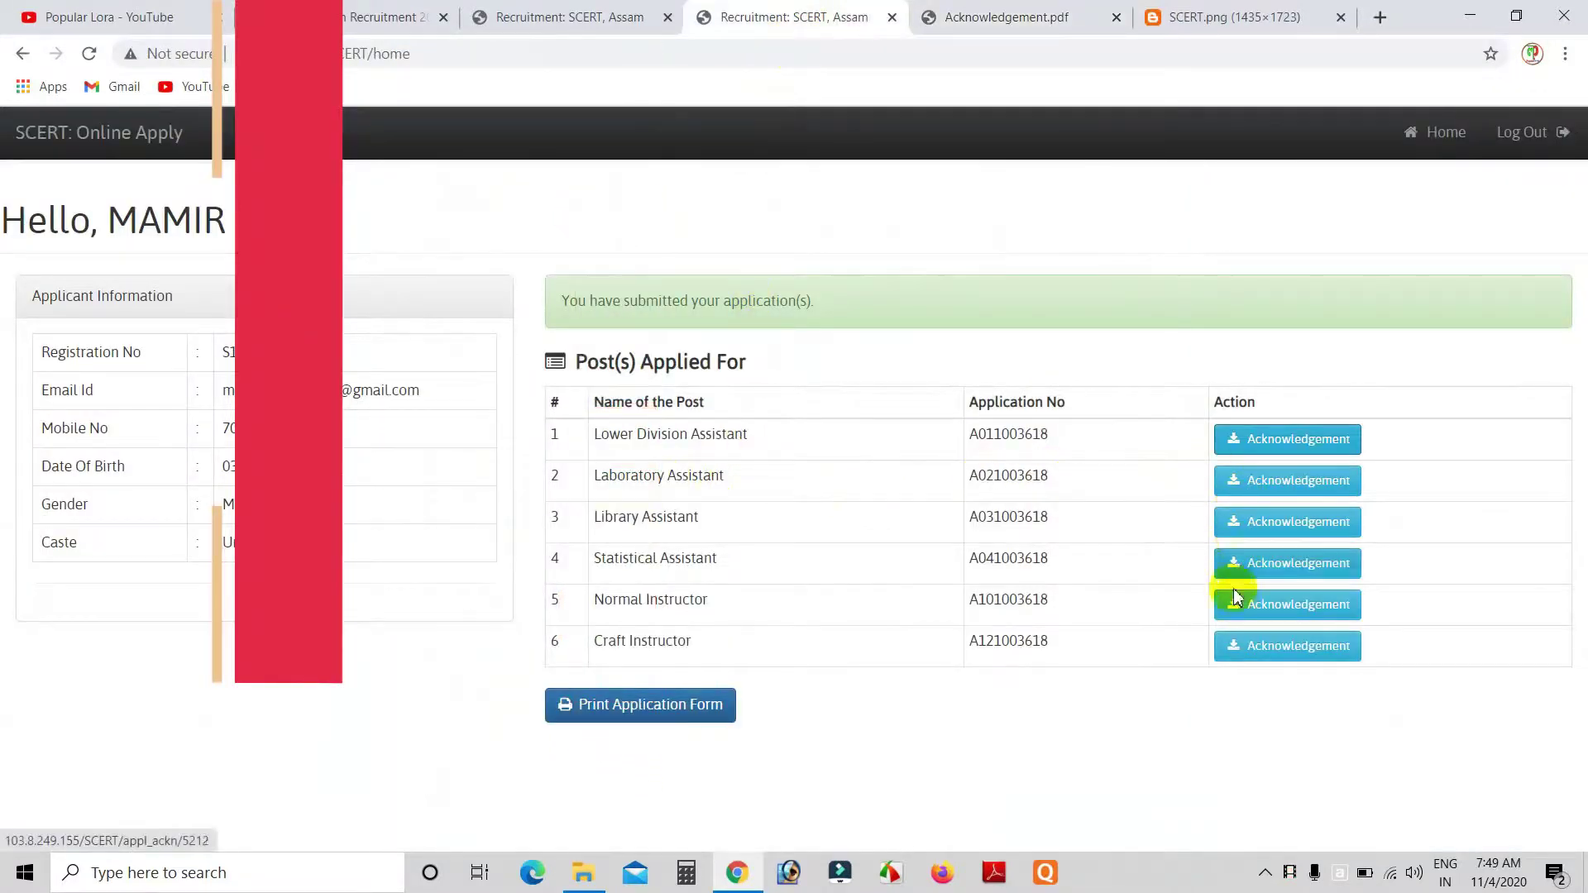
click(662, 713)
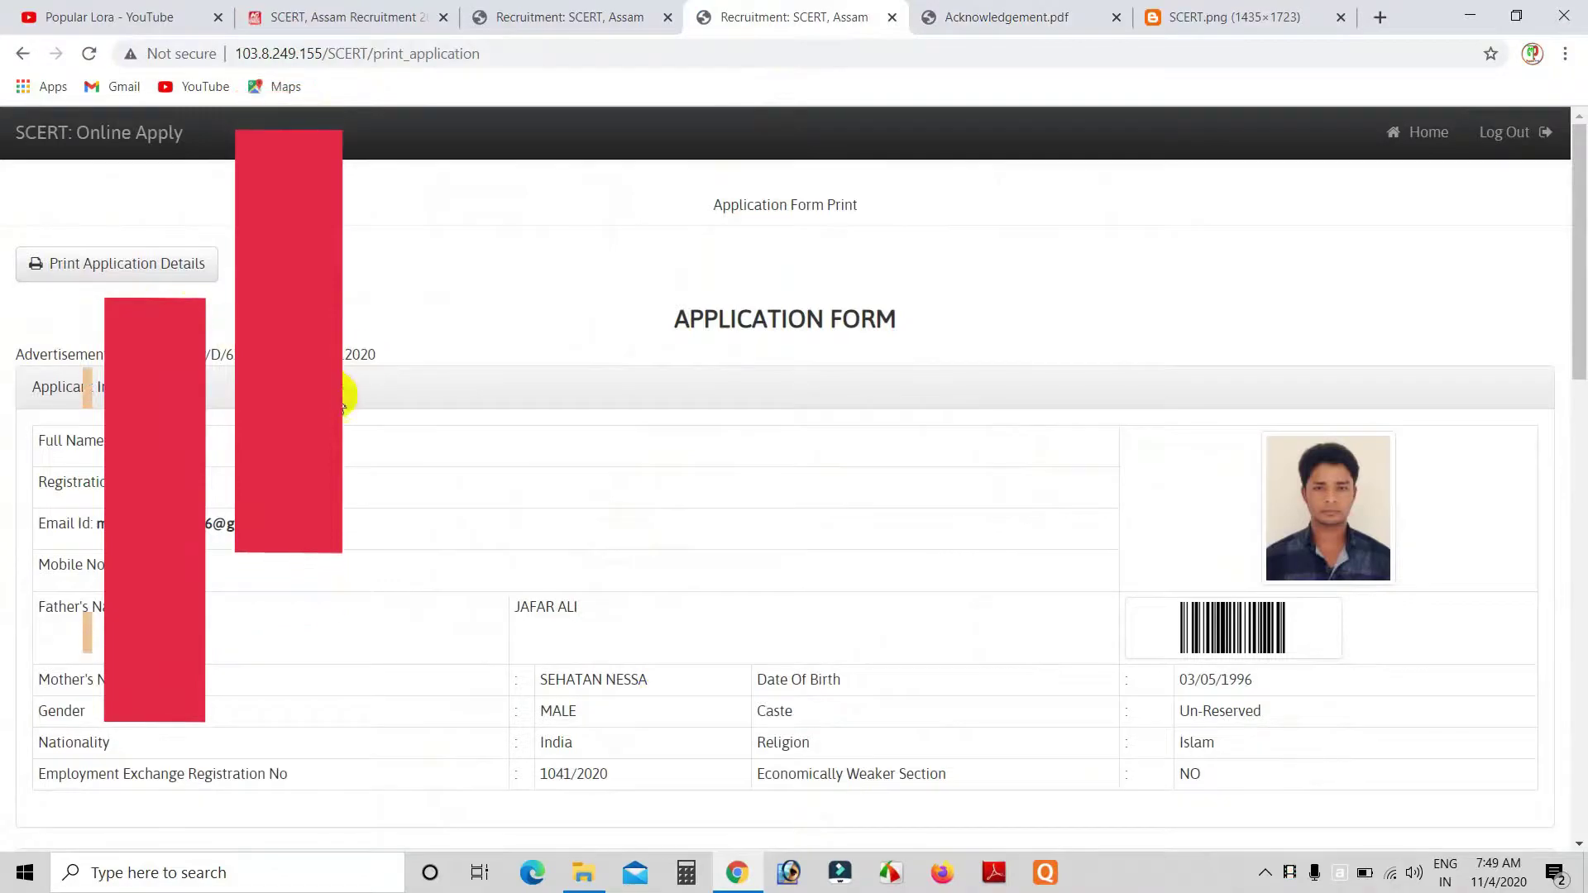
scroll(381, 550, down, 6)
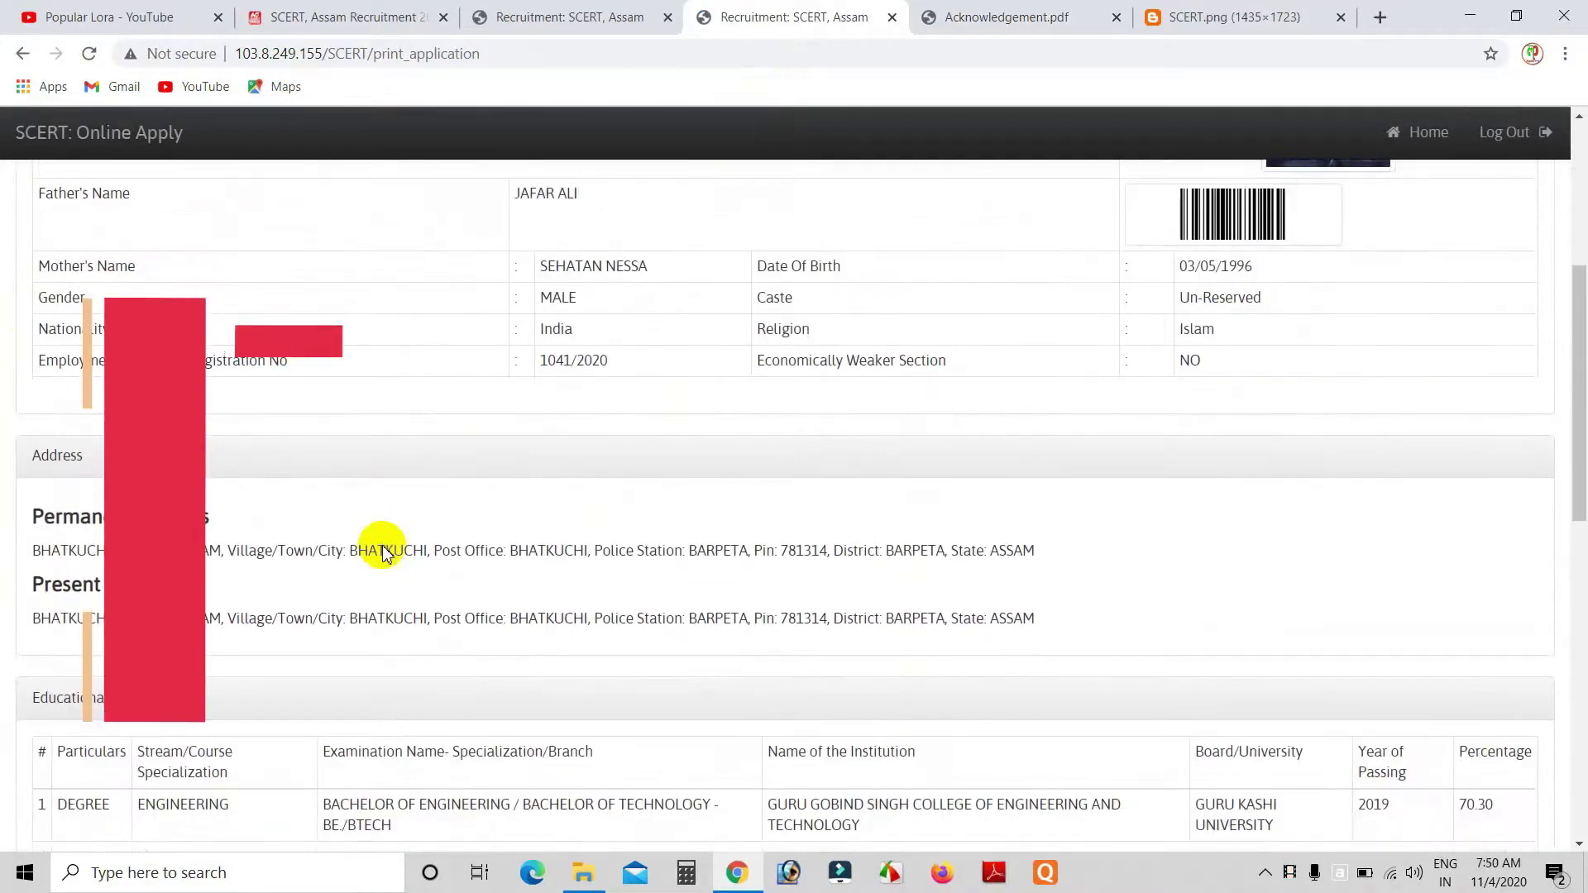
scroll(385, 548, down, 8)
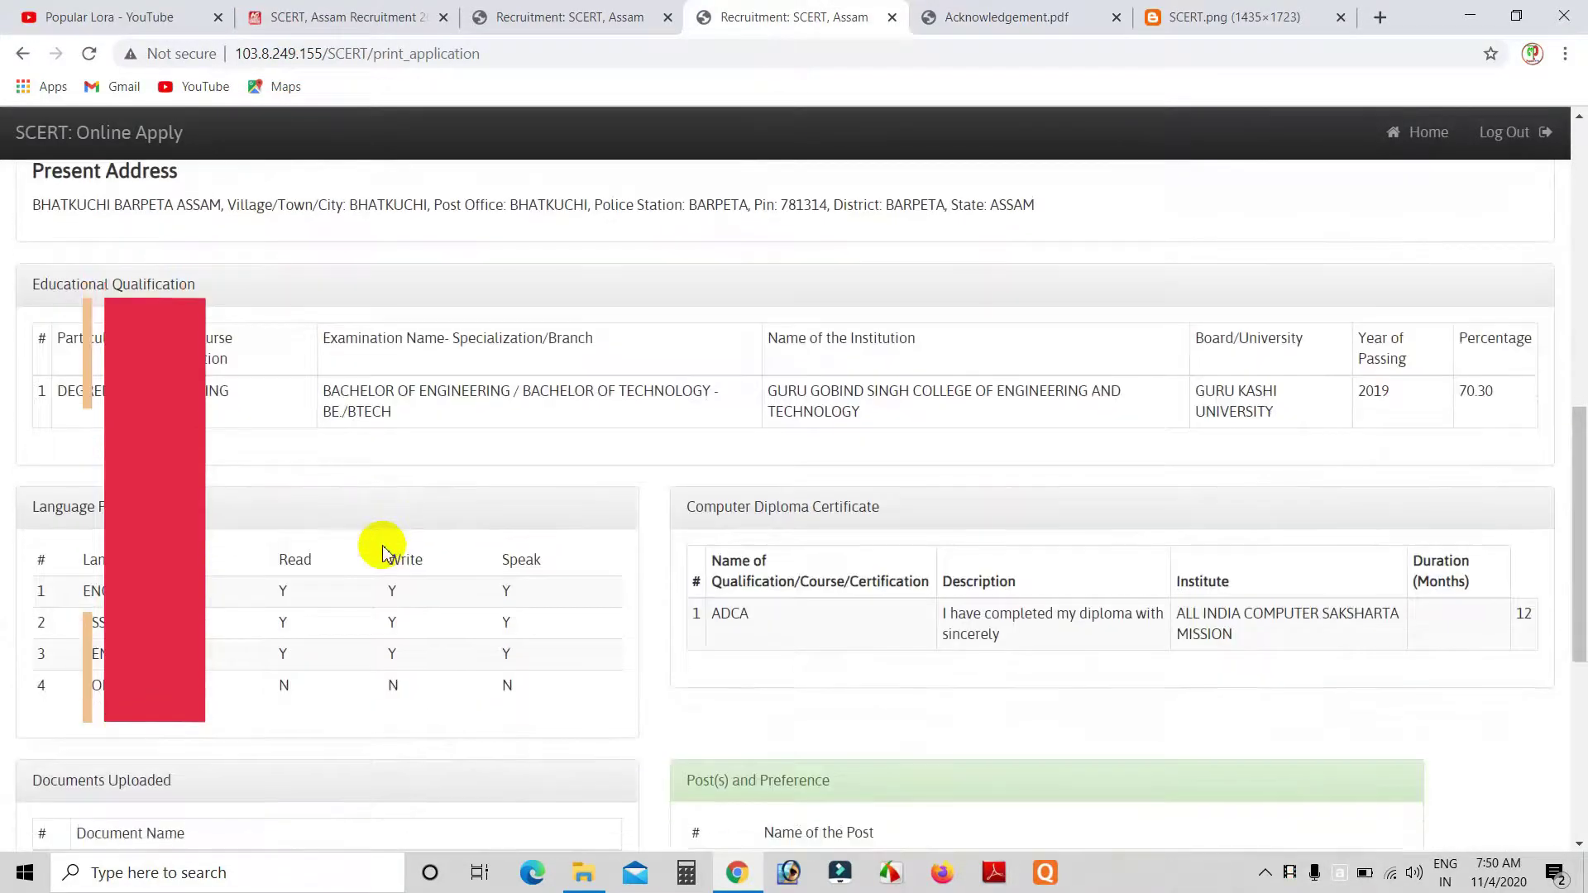
scroll(383, 550, down, 3)
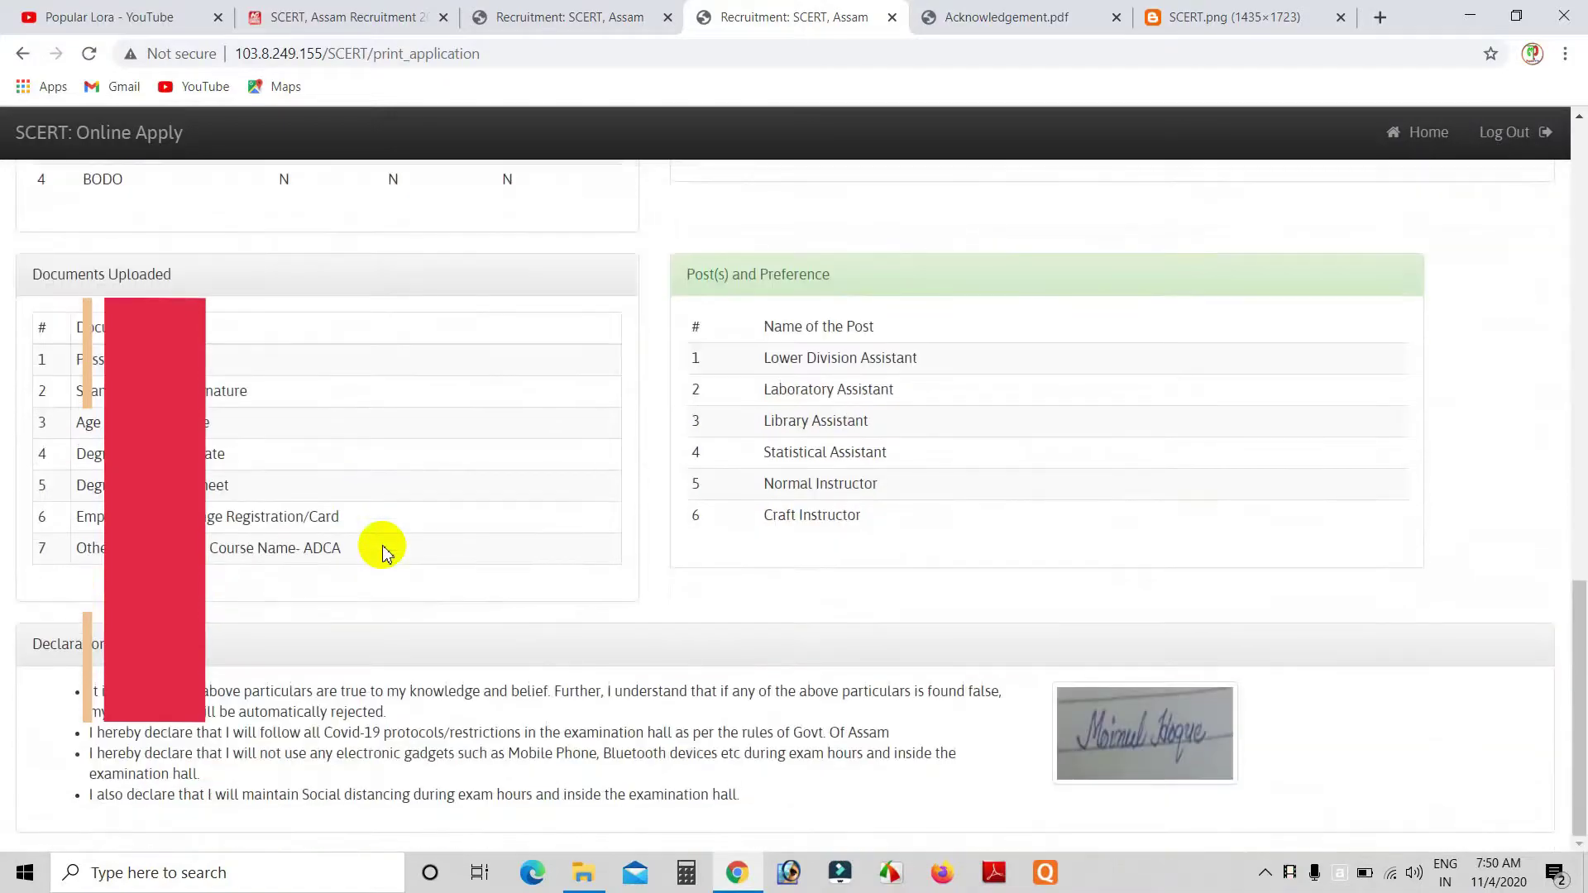
scroll(382, 553, up, 1)
scroll(383, 553, up, 11)
scroll(383, 553, up, 5)
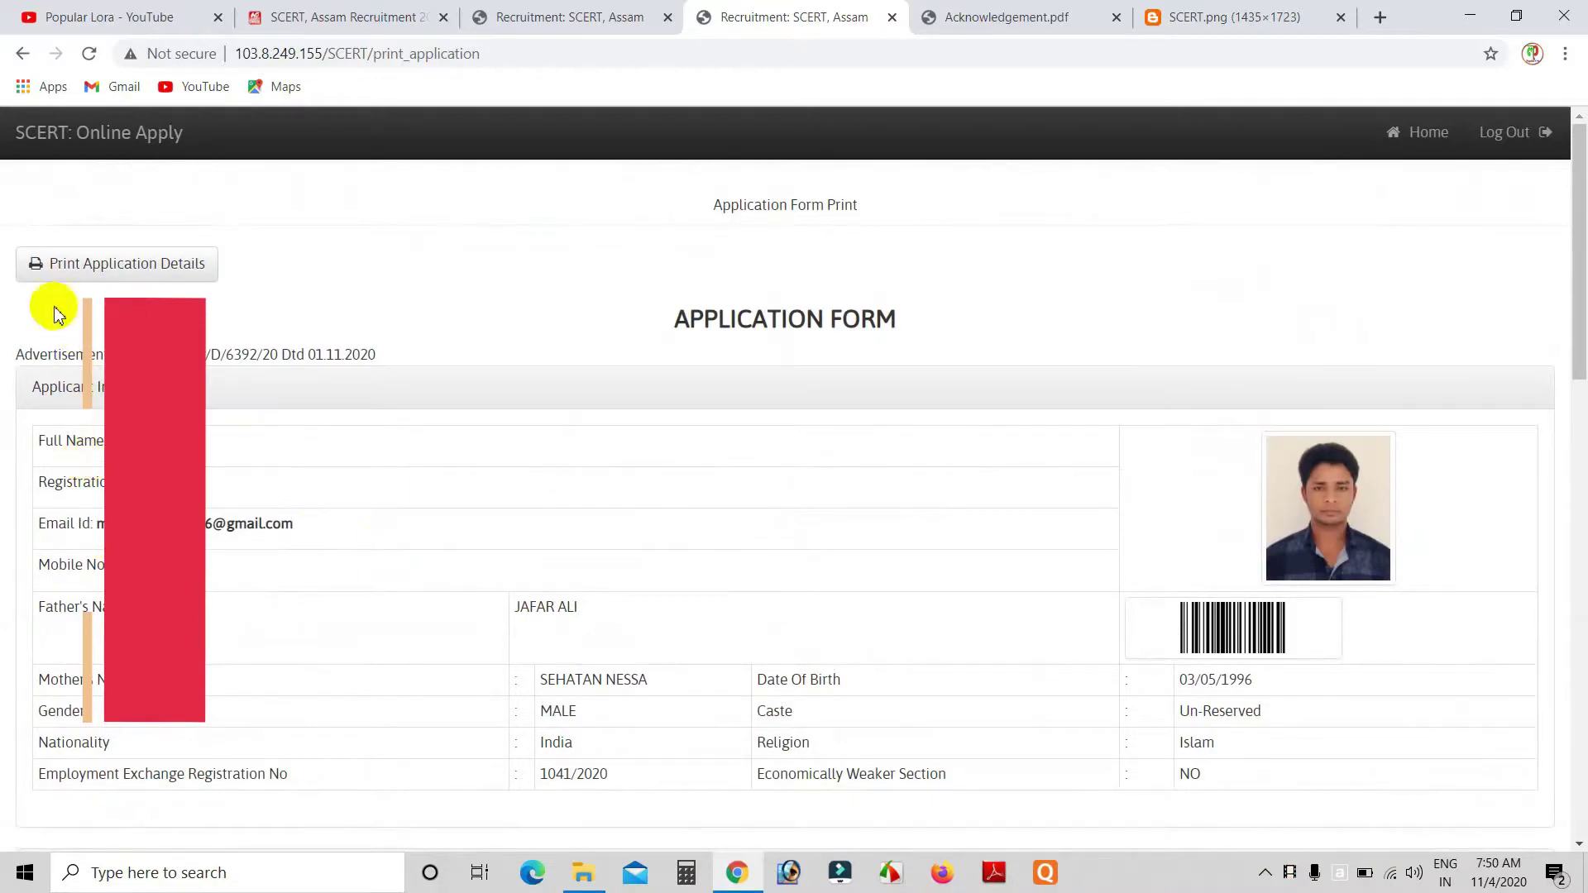
- Print the application form with Microsoft Print to PDF and choose the Desktop as the save location
click(166, 266)
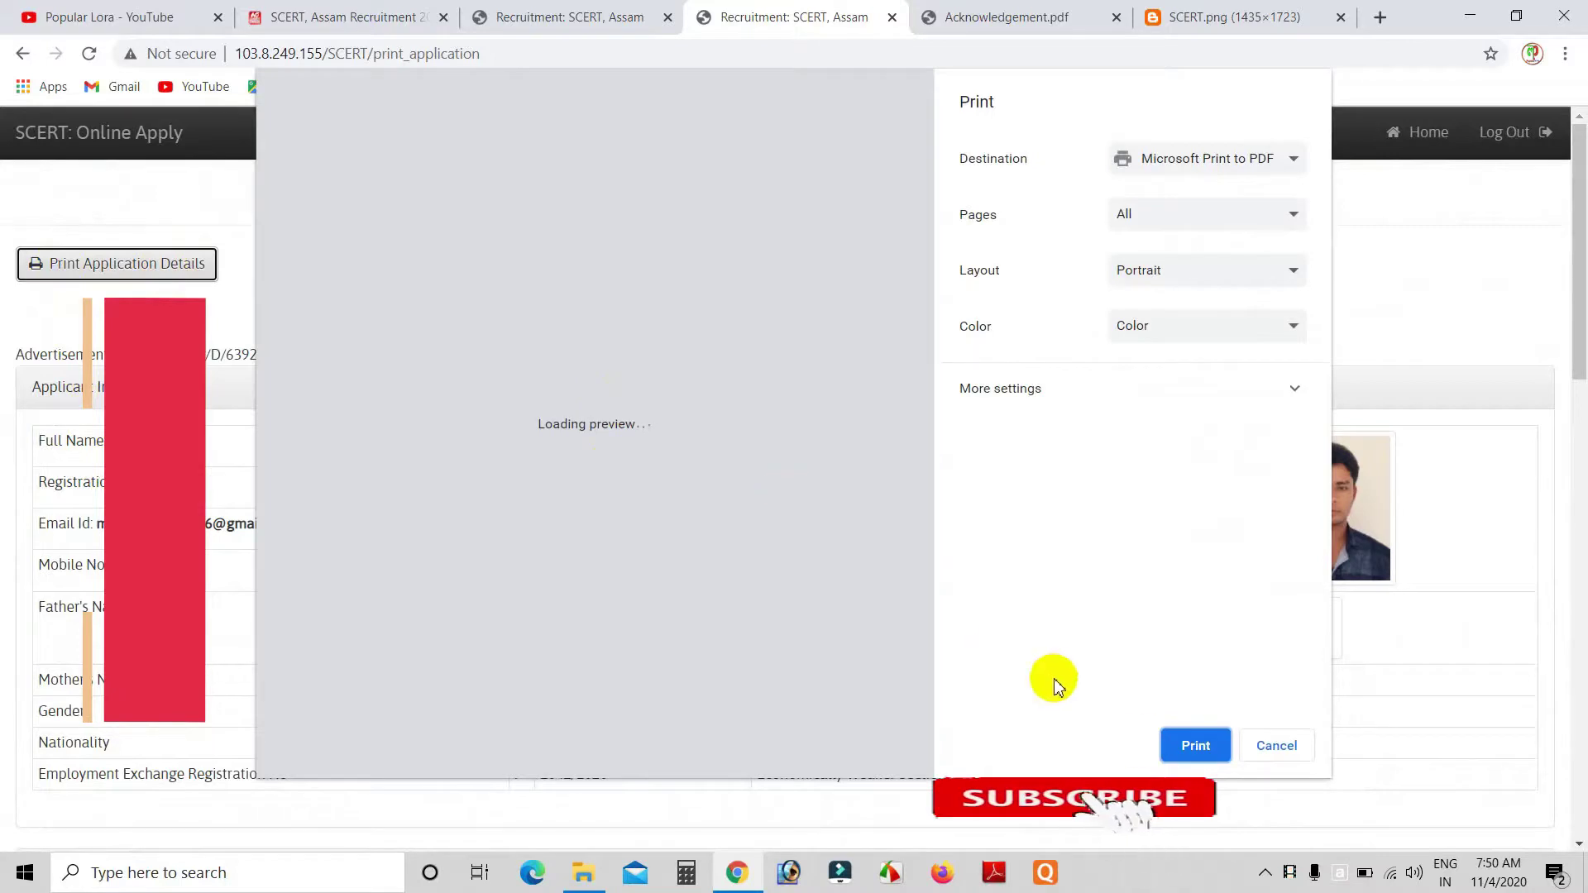
click(1191, 746)
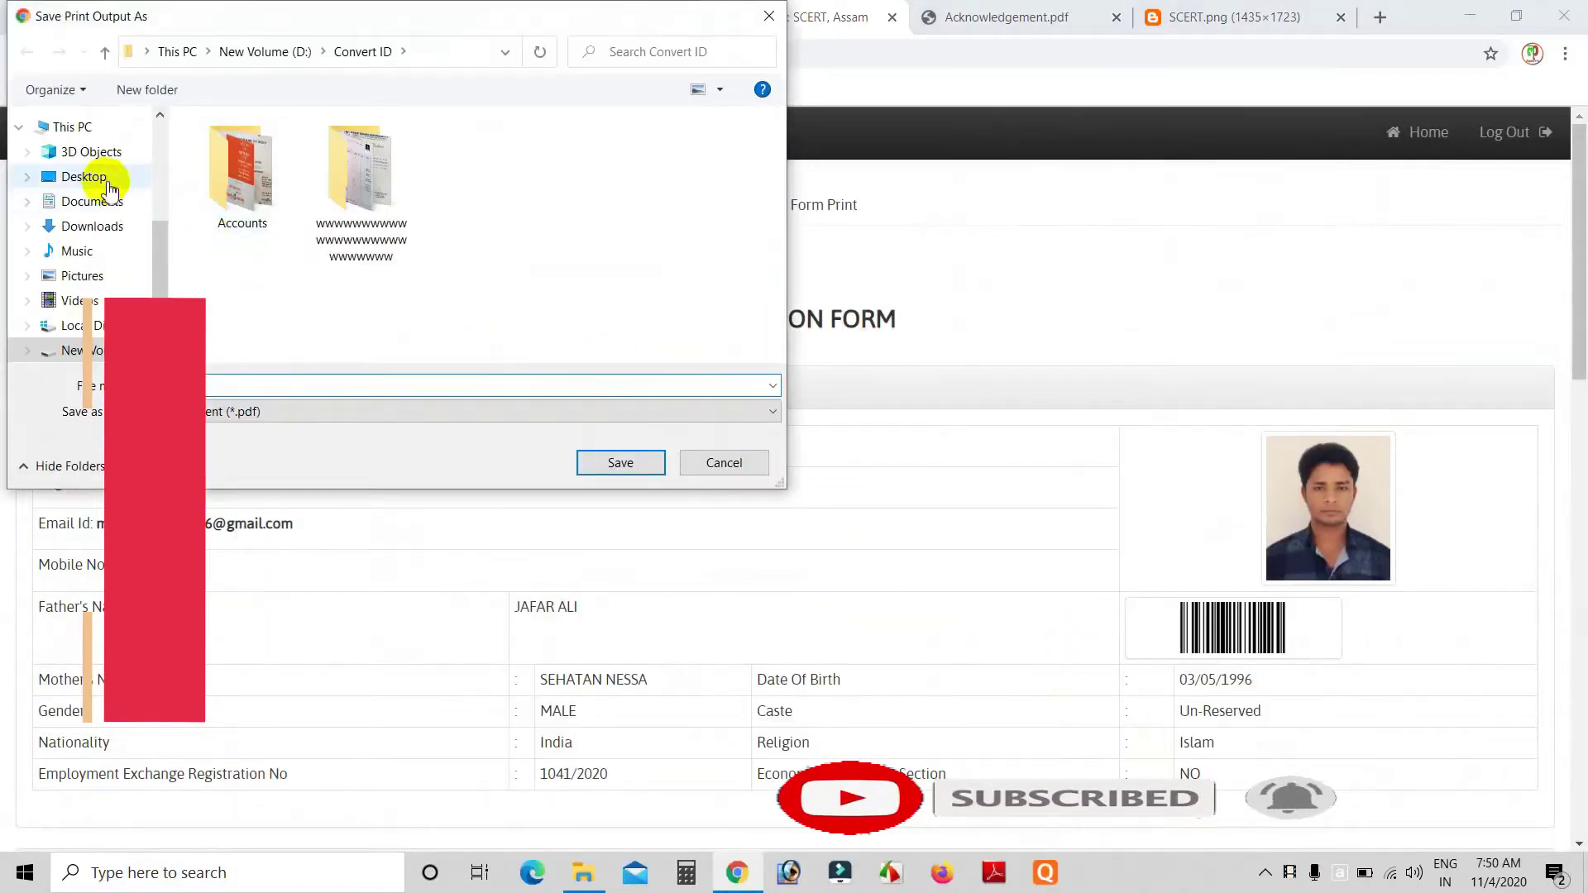
click(111, 189)
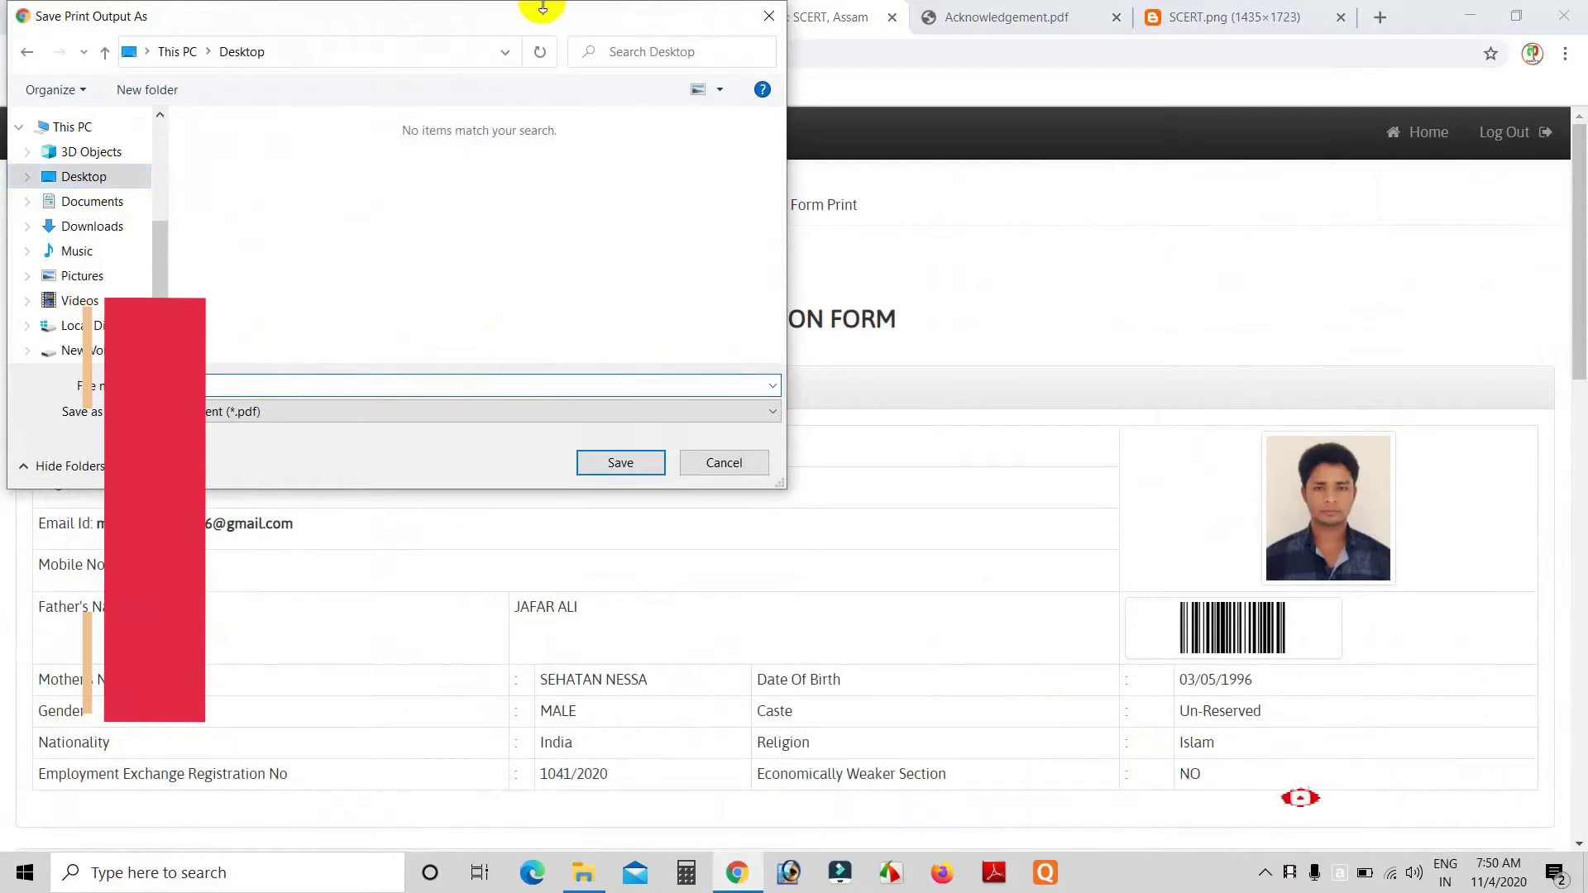
drag(498, 18, 976, 413)
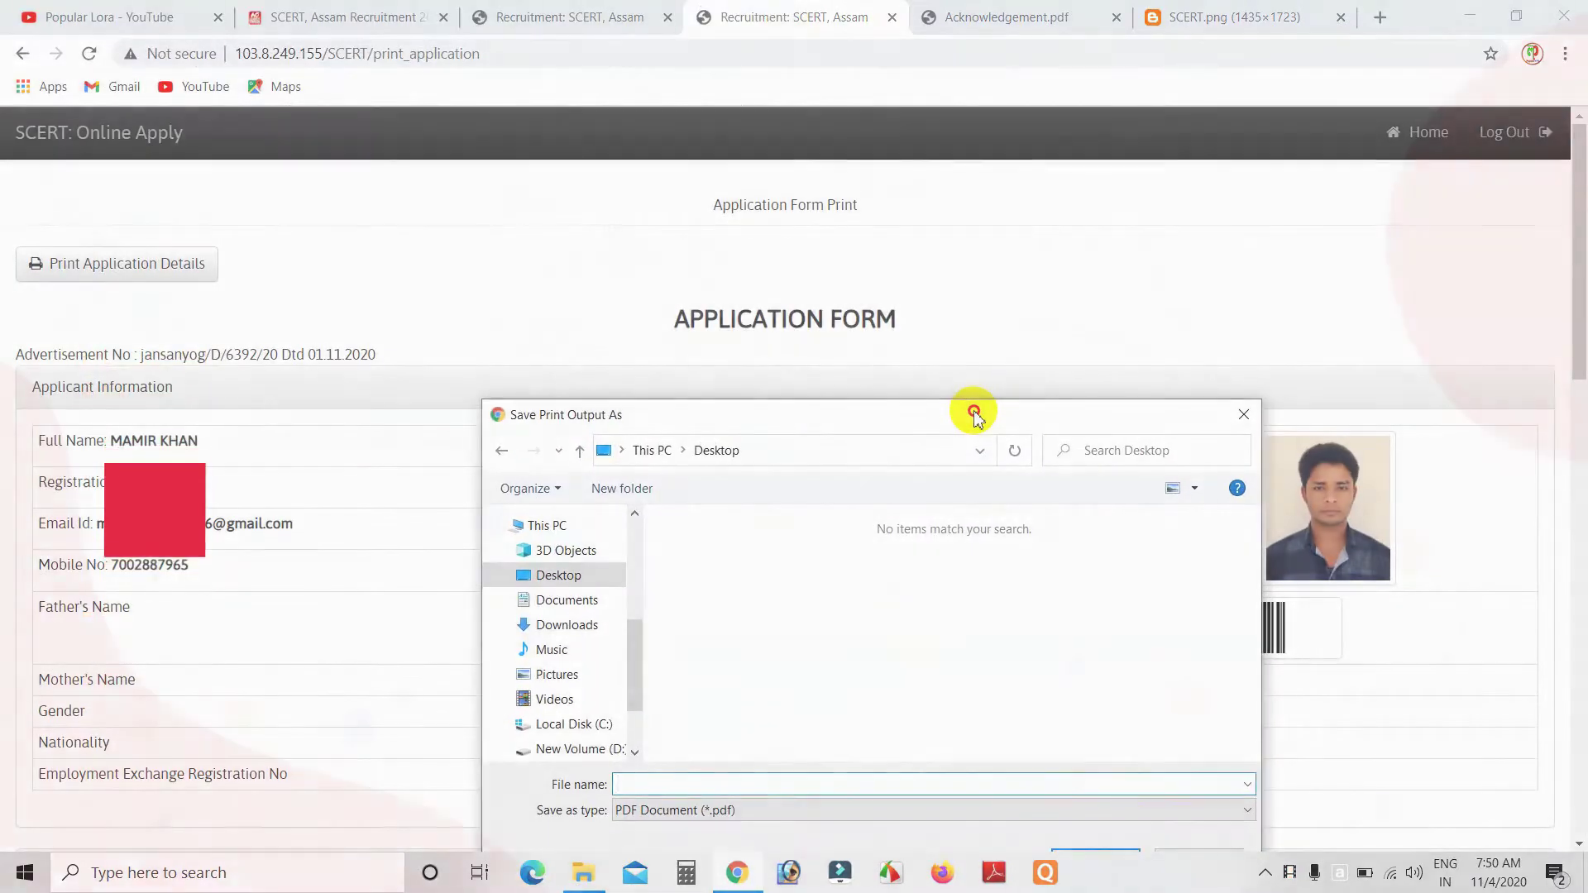